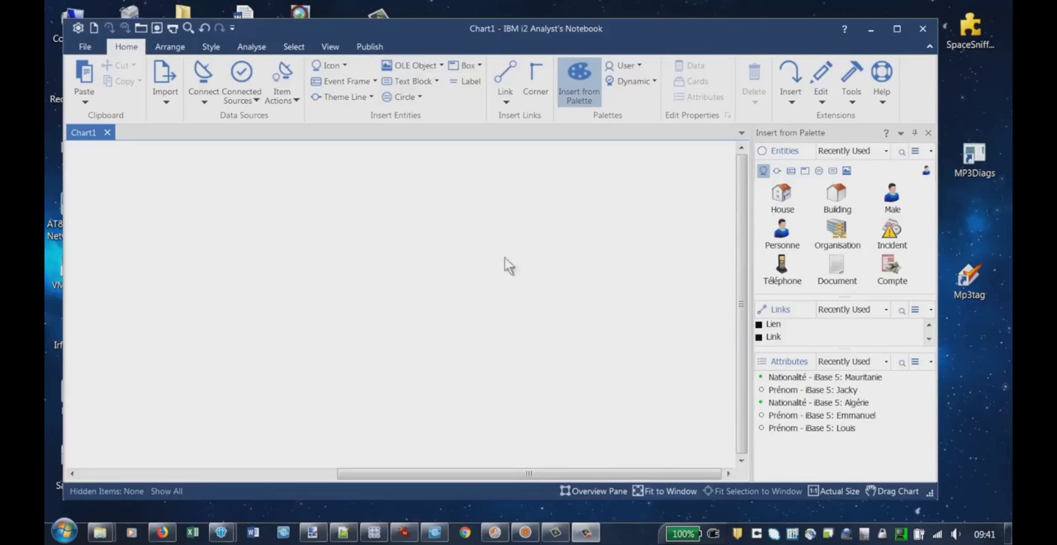
Display the map analysis pane for the empty chart to check which map provider it uses
left_click(252, 46)
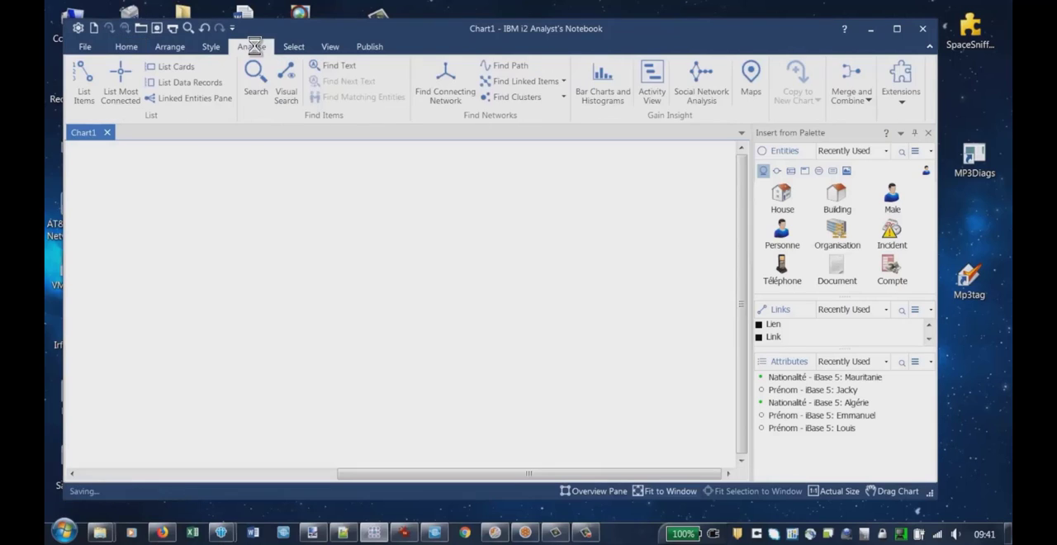
left_click(752, 82)
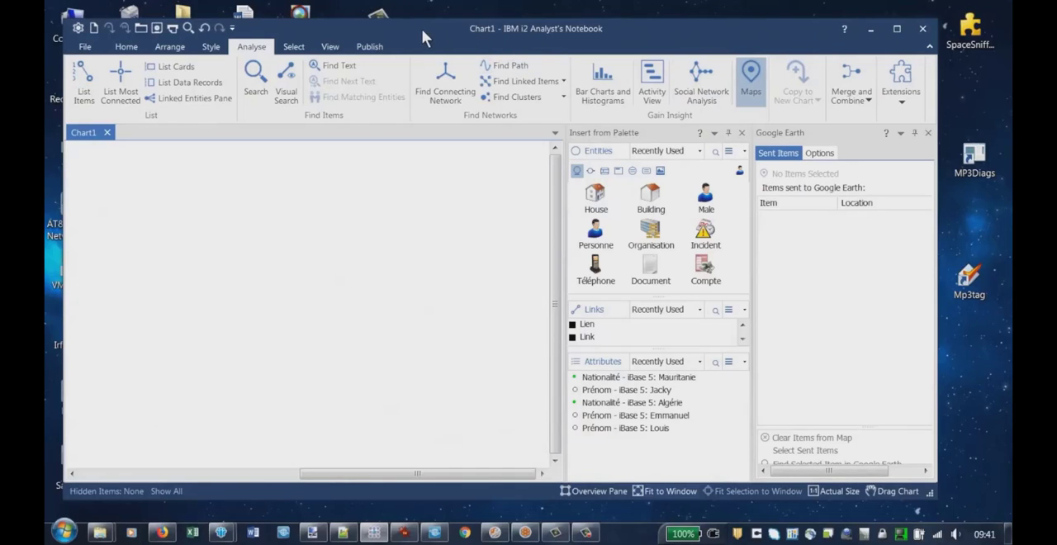
left_click_drag(422, 29, 440, 30)
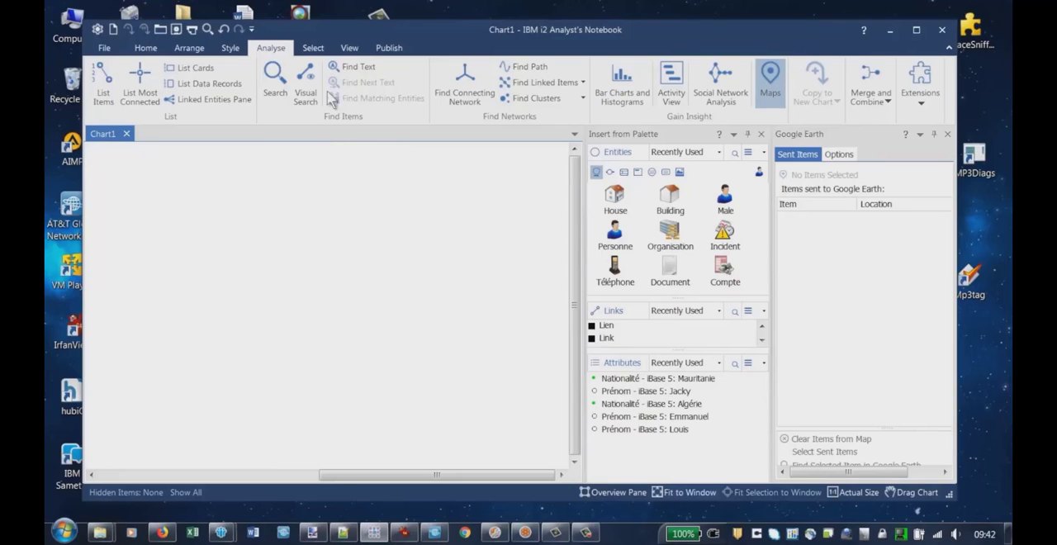
Close Analyst's Notebook and accept closing all iBase databases
left_click(942, 33)
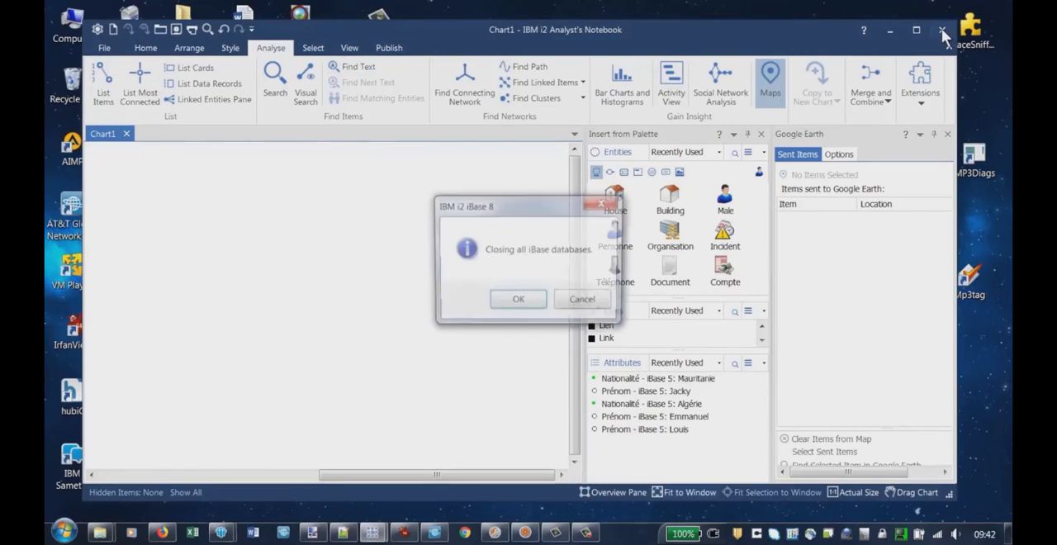
left_click(517, 301)
left_click(530, 303)
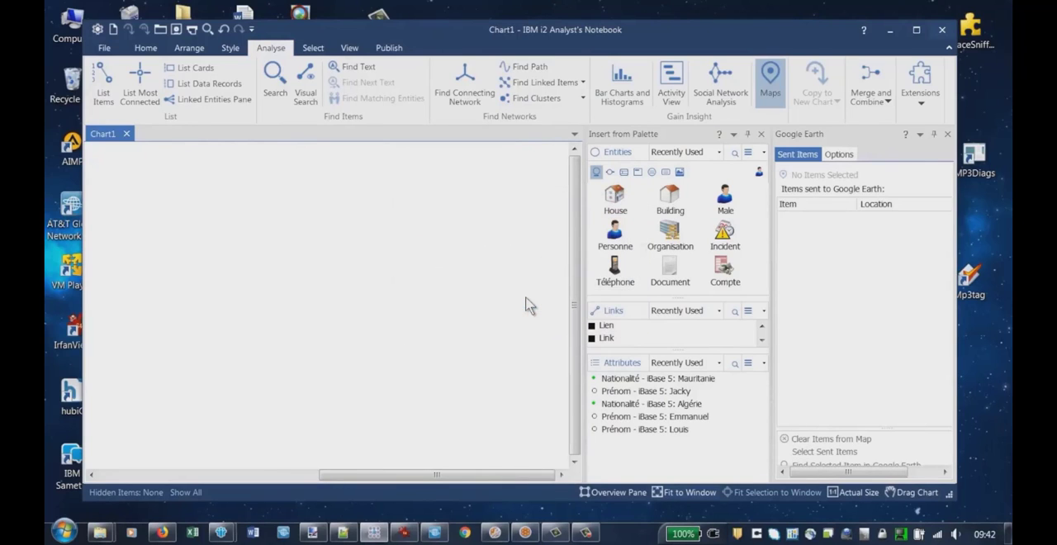
Find IBM i2 Analyst's Notebook Premium 9 in Control Panel's Programs and Features and start changing its installation
left_click(66, 533)
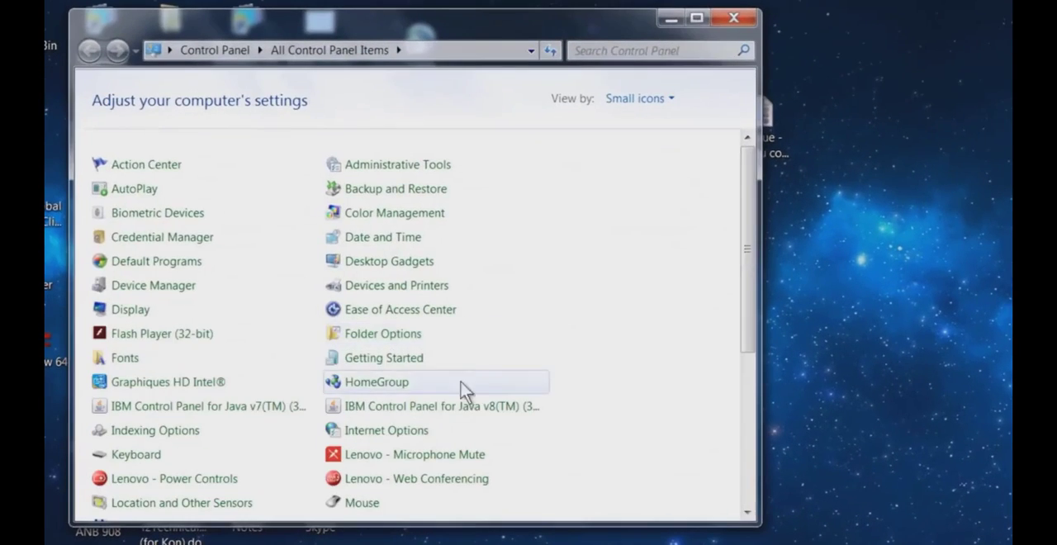
scroll(496, 401, "down", 5)
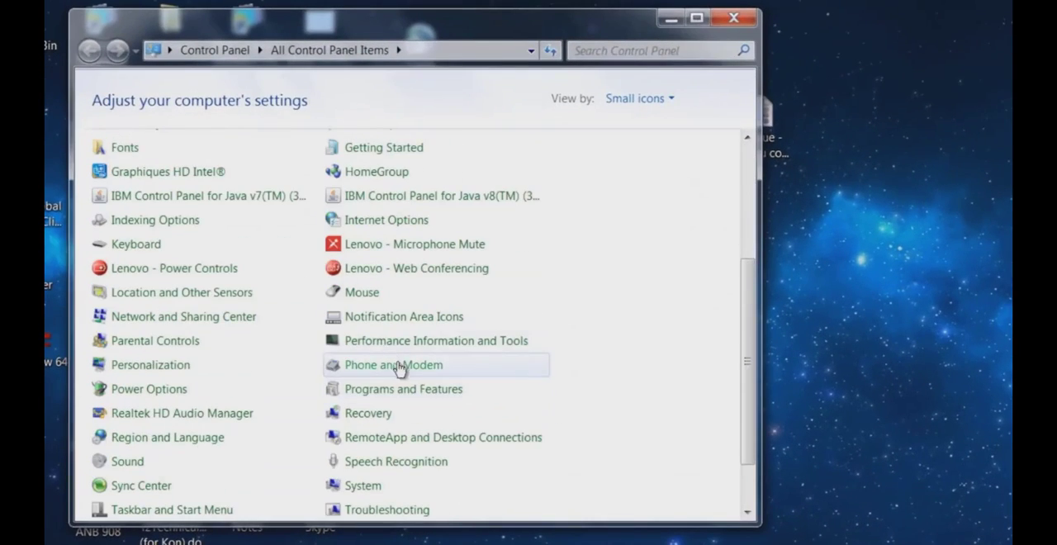
left_click(392, 398)
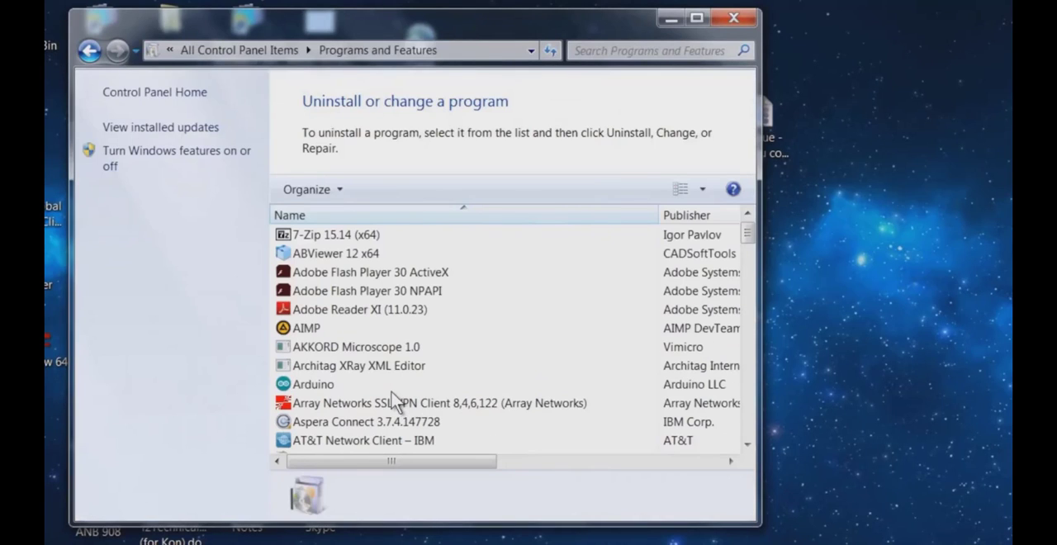
left_click_drag(752, 237, 755, 299)
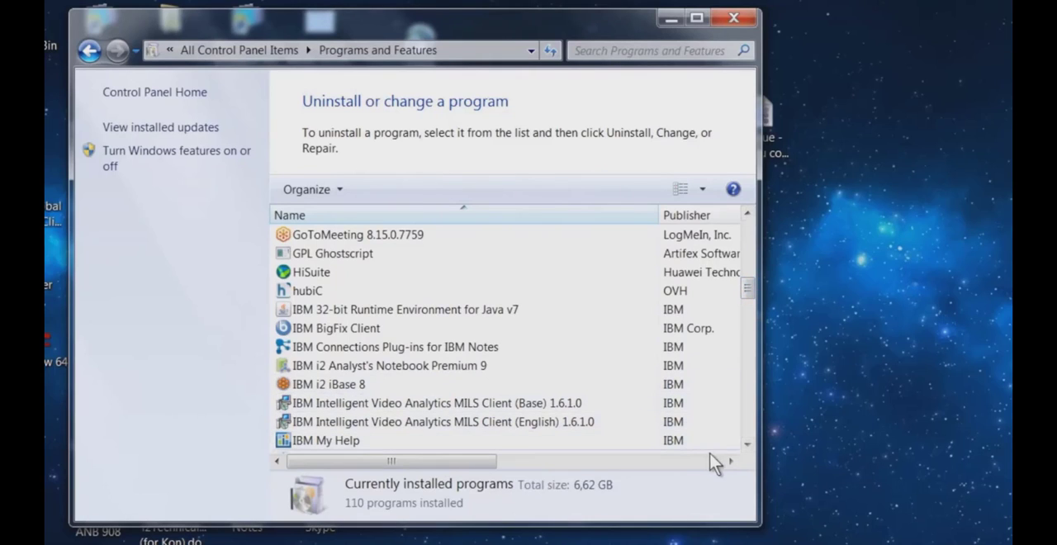
left_click(749, 443)
left_click(749, 444)
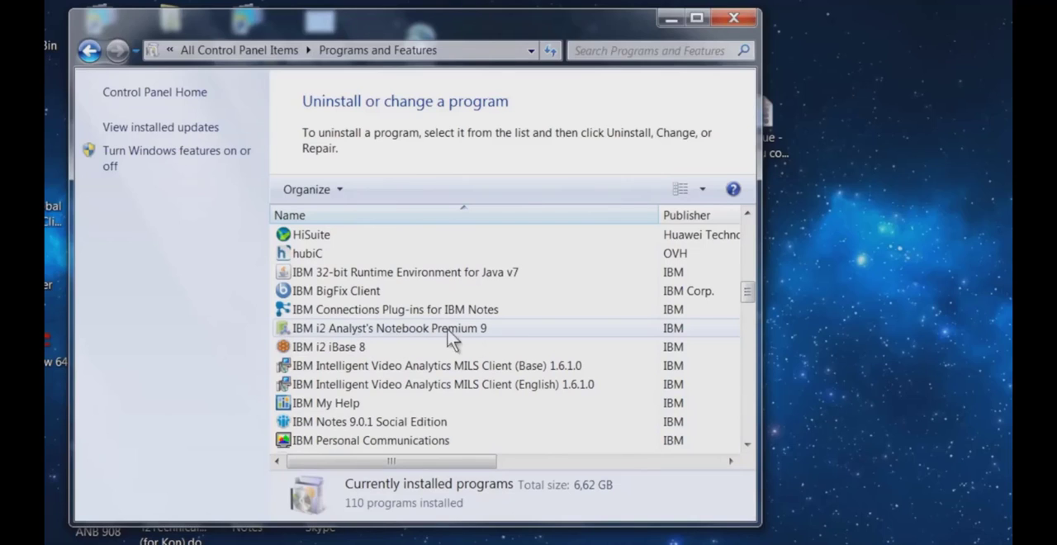
left_click(393, 332)
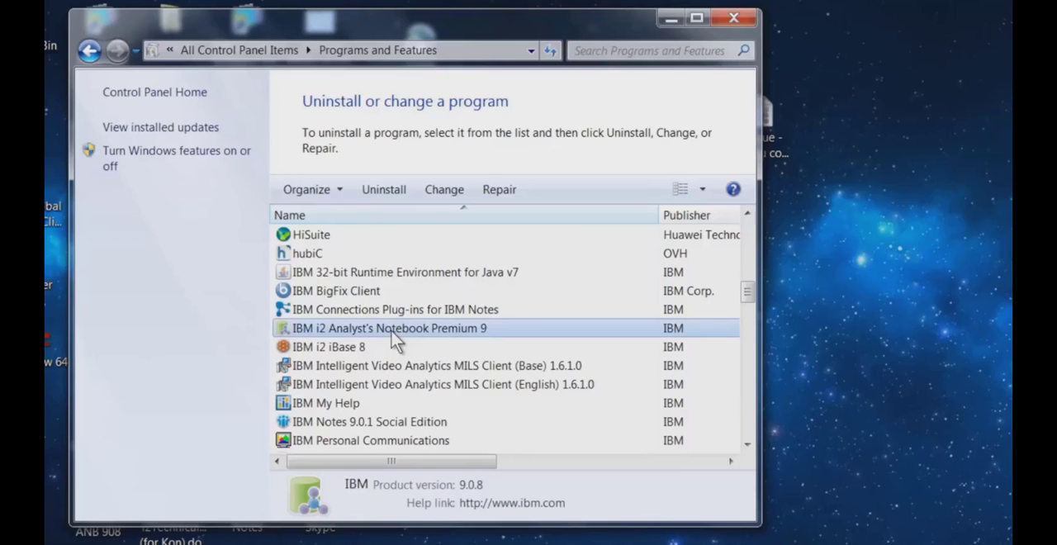
left_click(444, 192)
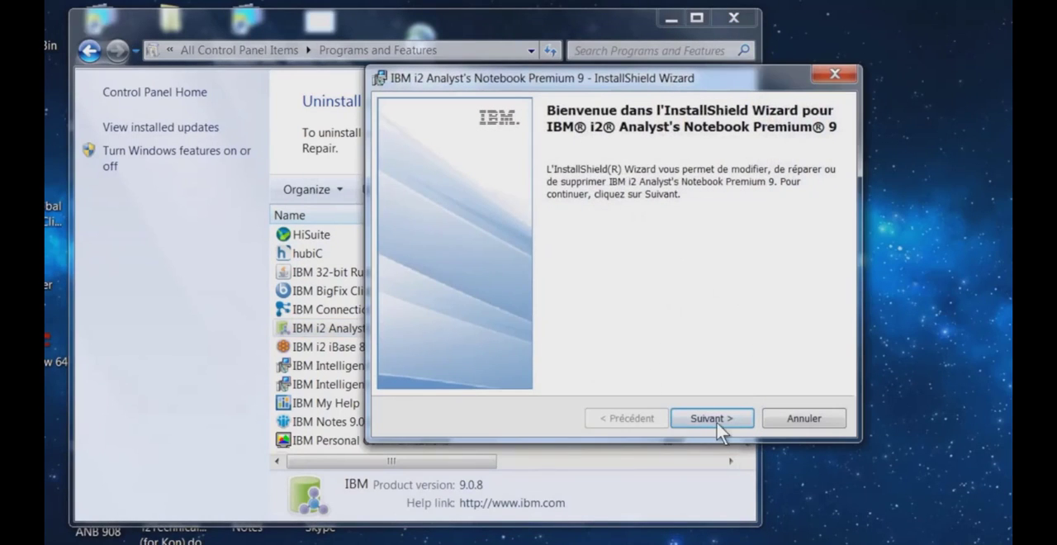
Modify the installation to add the Cartes Esri feature, complete the setup wizard and minimise Programs and Features
left_click(714, 419)
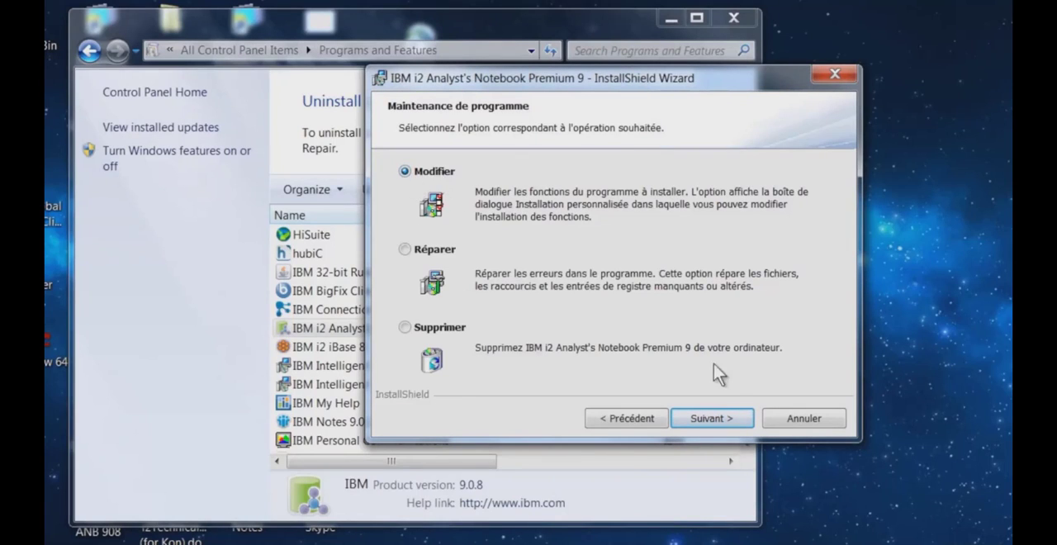
left_click(711, 419)
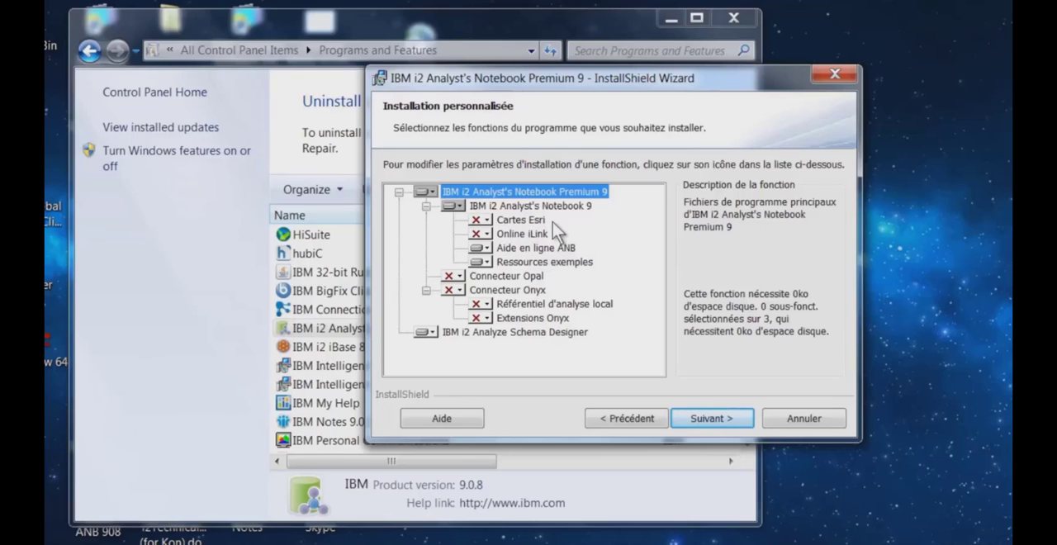
left_click(487, 220)
left_click(496, 257)
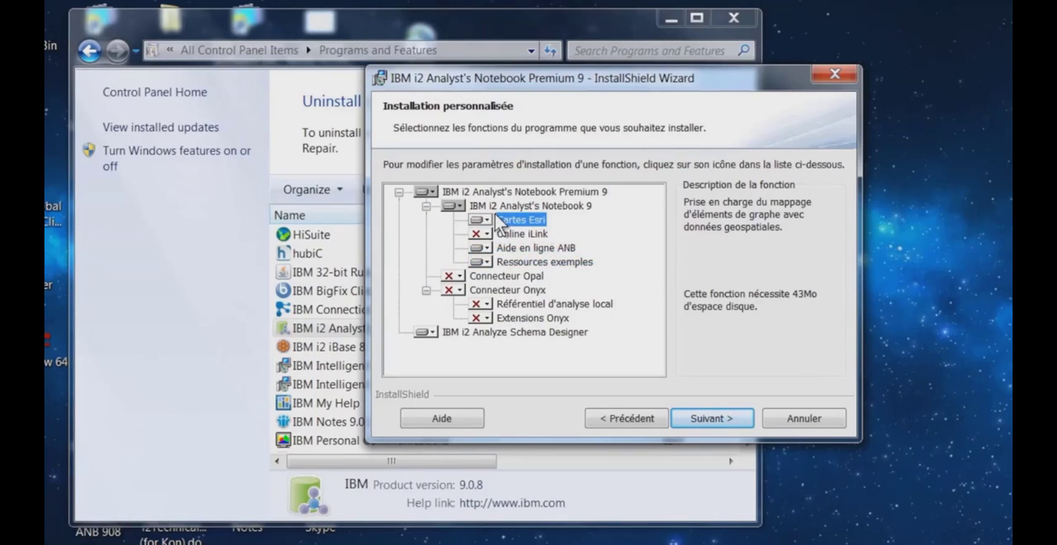
left_click(711, 419)
left_click(708, 419)
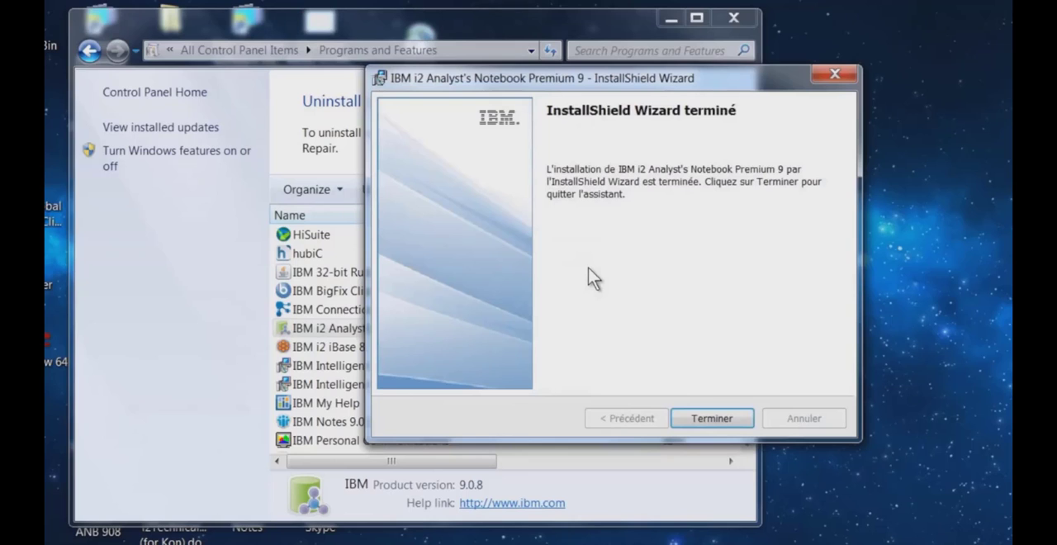
left_click(712, 417)
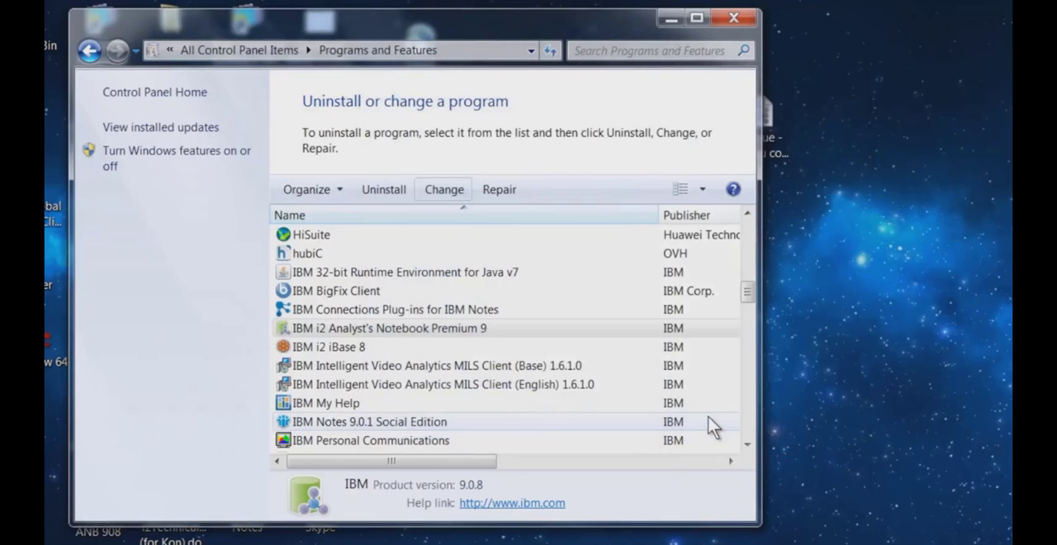
left_click(671, 18)
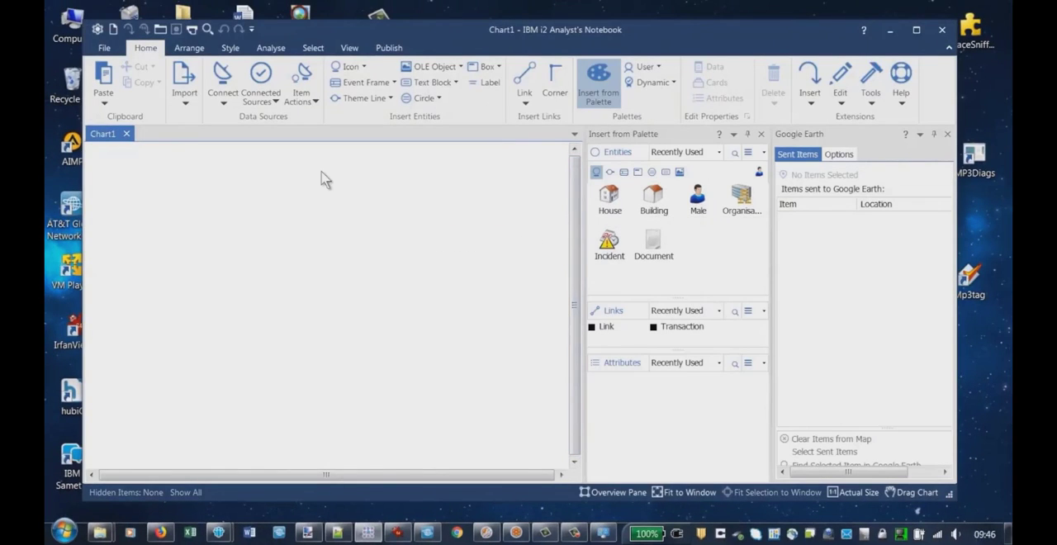
Close the Google Earth pane in Analyst's Notebook and choose i2 Esri Maps as the map provider
left_click(947, 134)
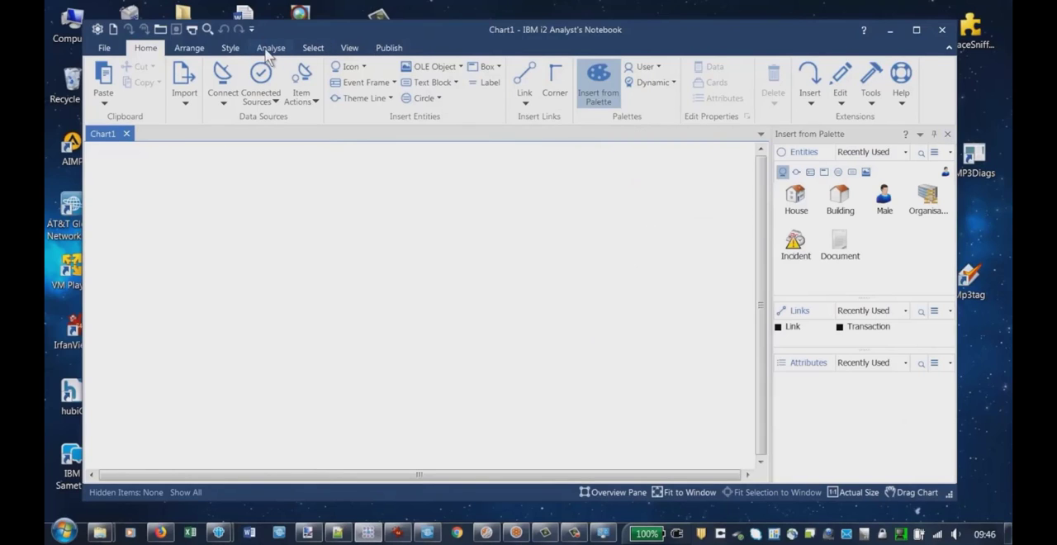
left_click(268, 51)
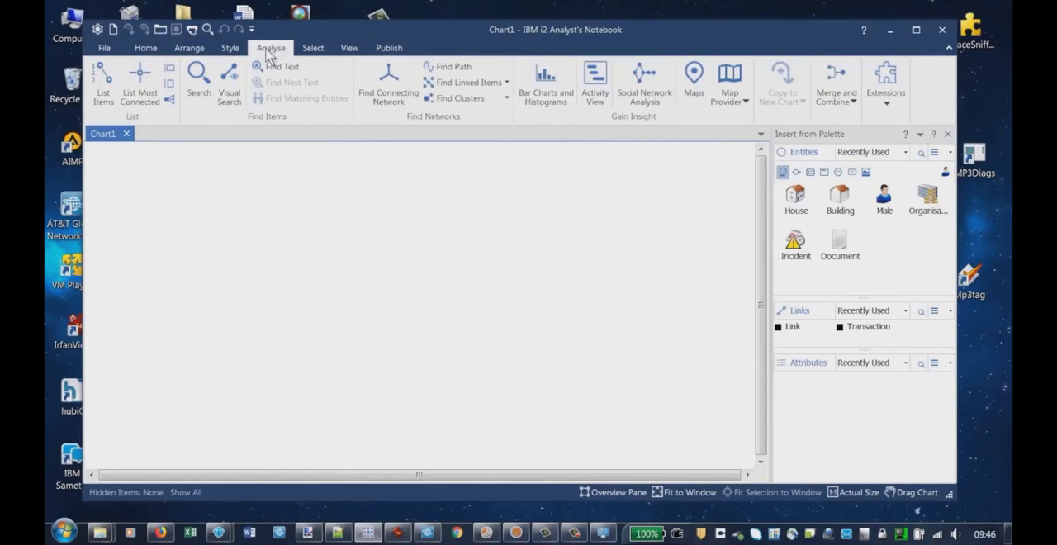
left_click(746, 105)
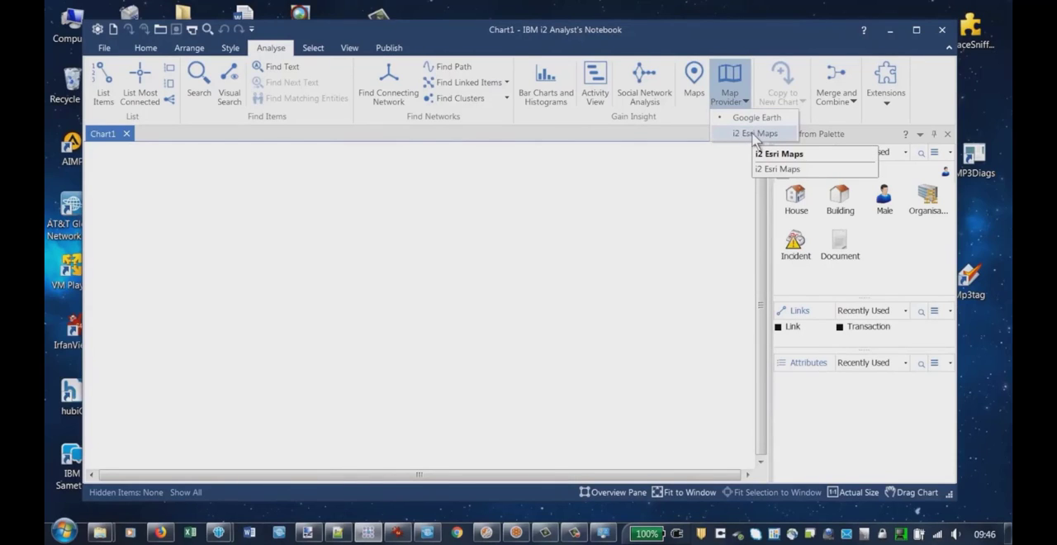
left_click(754, 133)
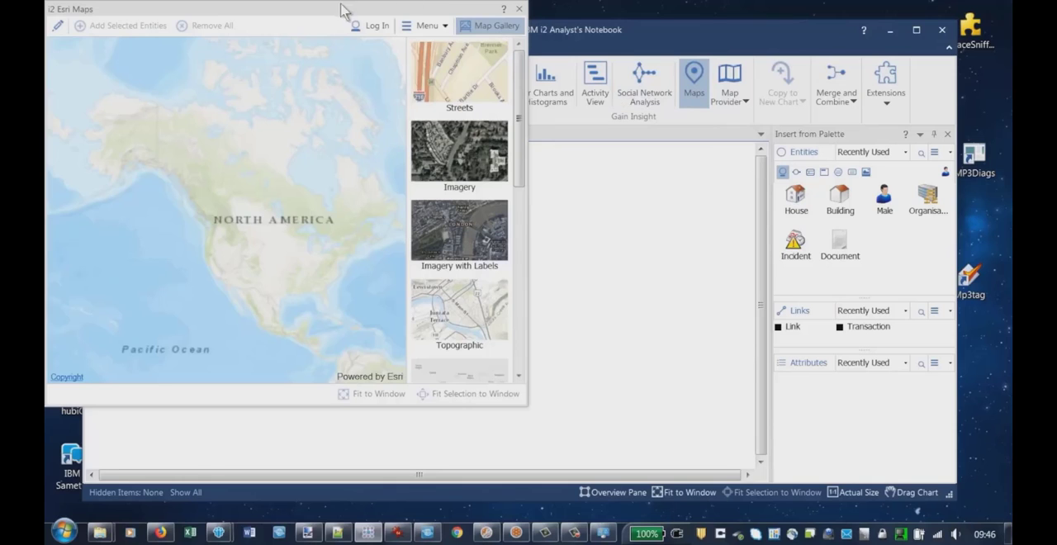
Dock the i2 Esri Maps window to the left of the chart, maximise Analyst's Notebook and widen the map pane
left_click_drag(317, 10, 360, 99)
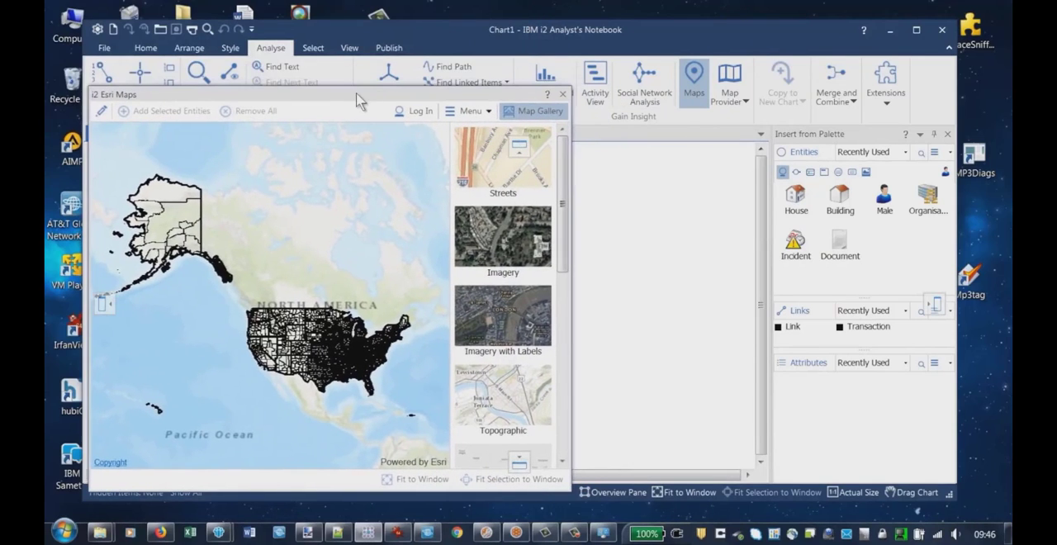
left_click_drag(114, 286, 183, 288)
left_click_drag(154, 98, 108, 306)
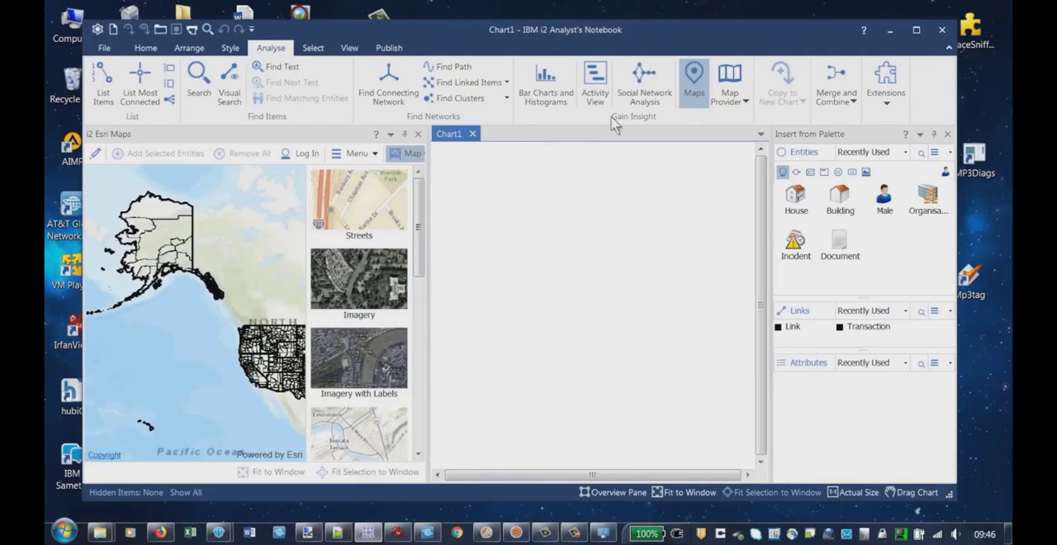
double_click(601, 36)
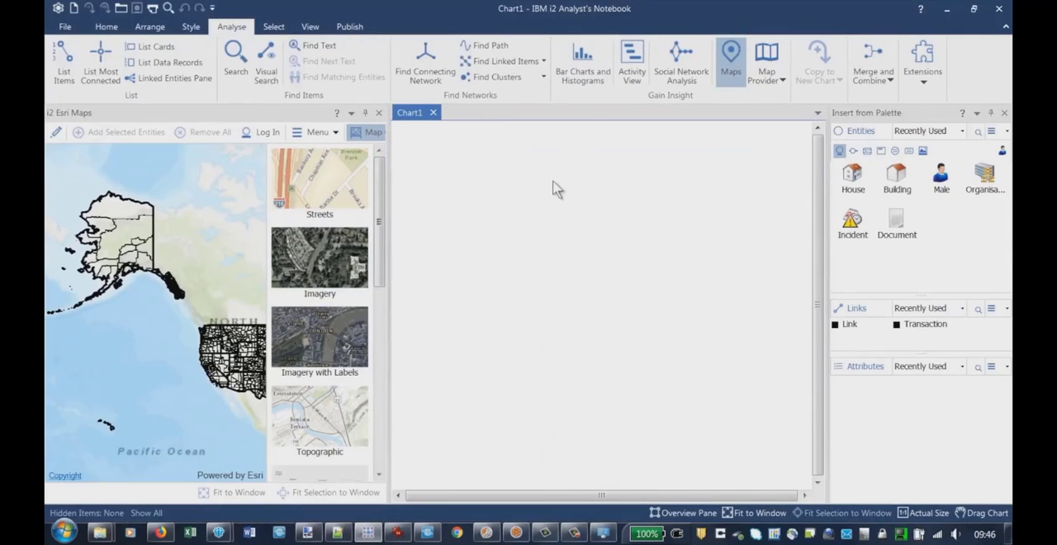
left_click_drag(390, 288, 536, 287)
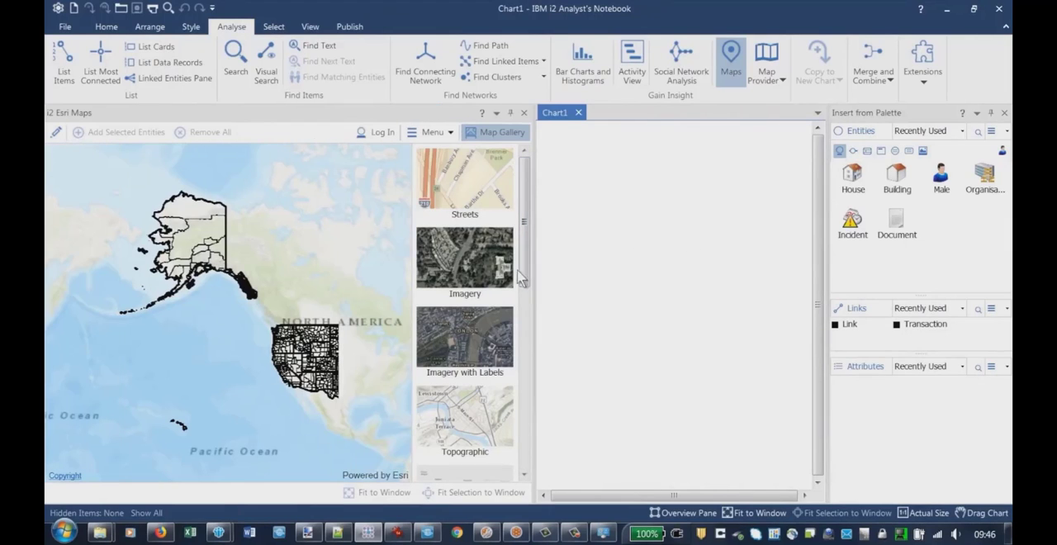
Apply the Streets basemap and bring the Figeac area of France into view on the map
left_click(484, 200)
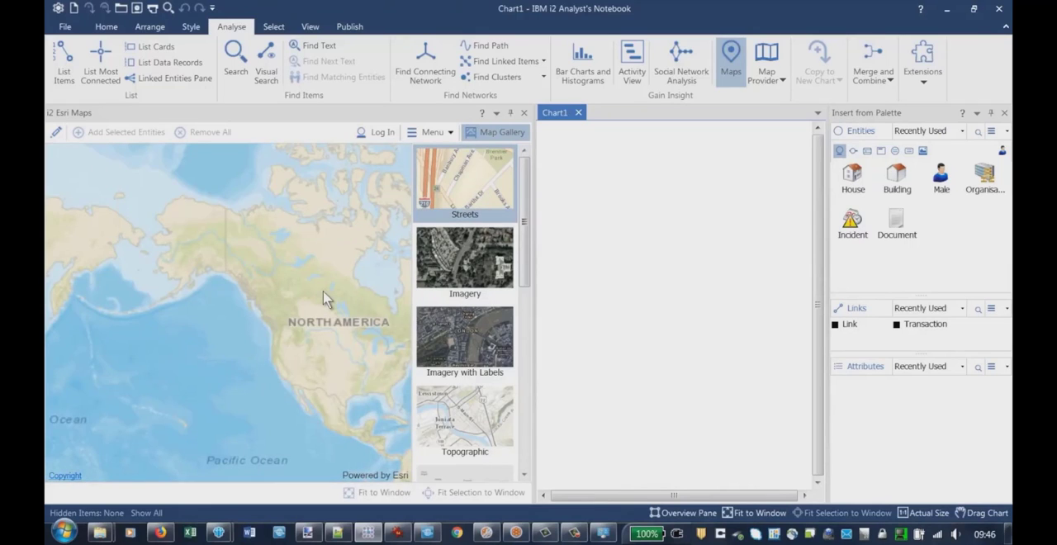
left_click_drag(524, 219, 522, 198)
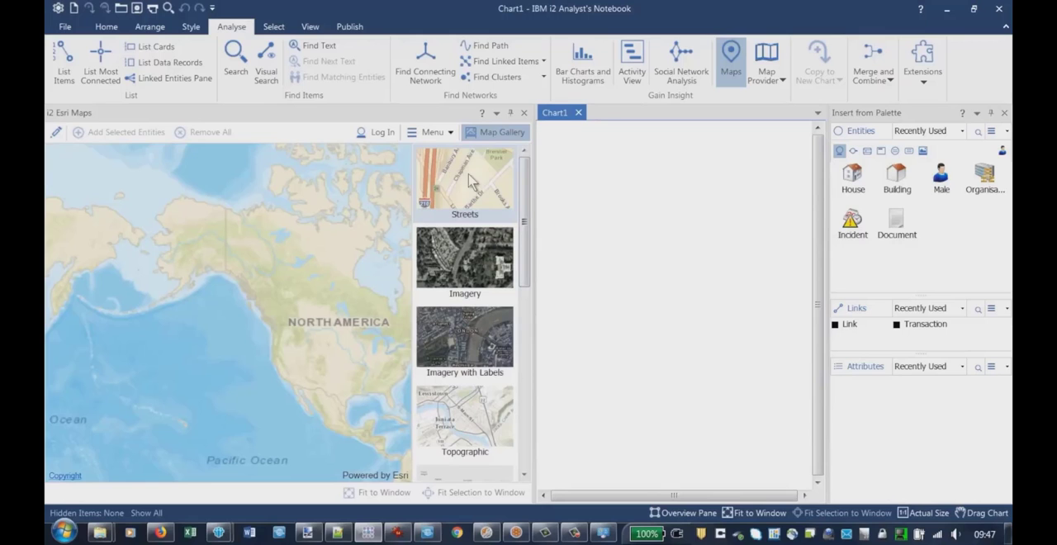
left_click_drag(336, 308, 161, 274)
left_click_drag(281, 347, 139, 336)
scroll(304, 305, "up", 4)
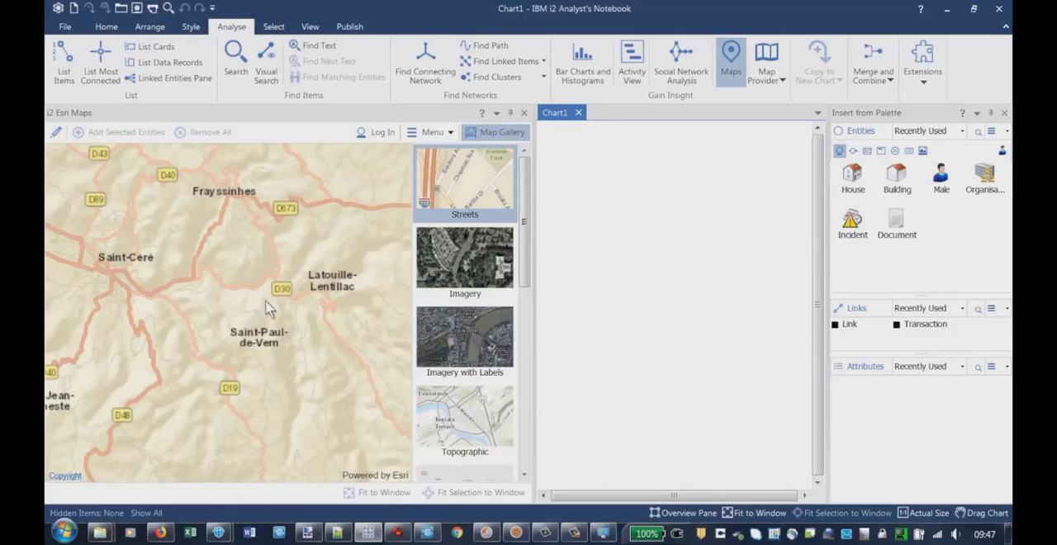
scroll(241, 308, "up", 2)
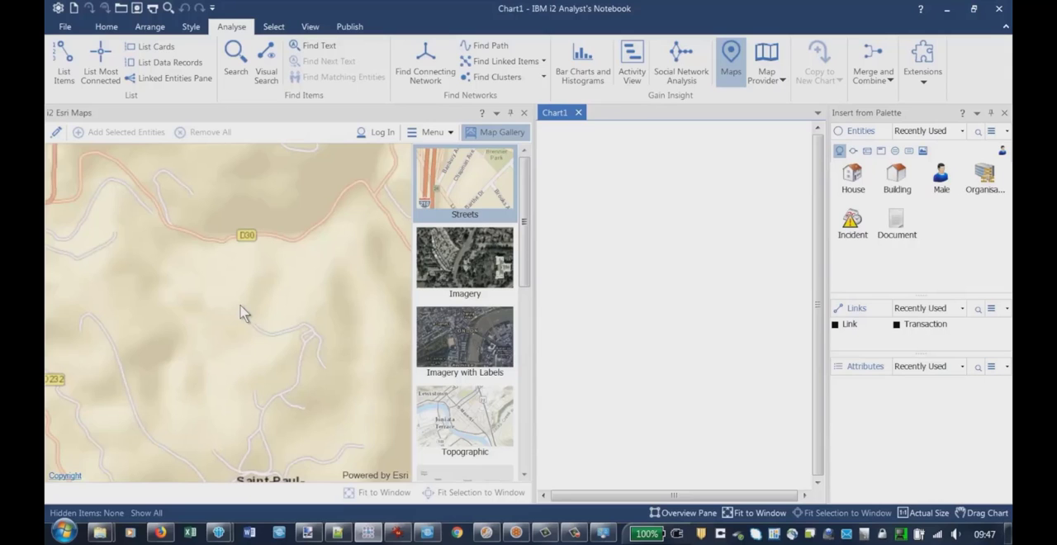
scroll(241, 311, "down", 3)
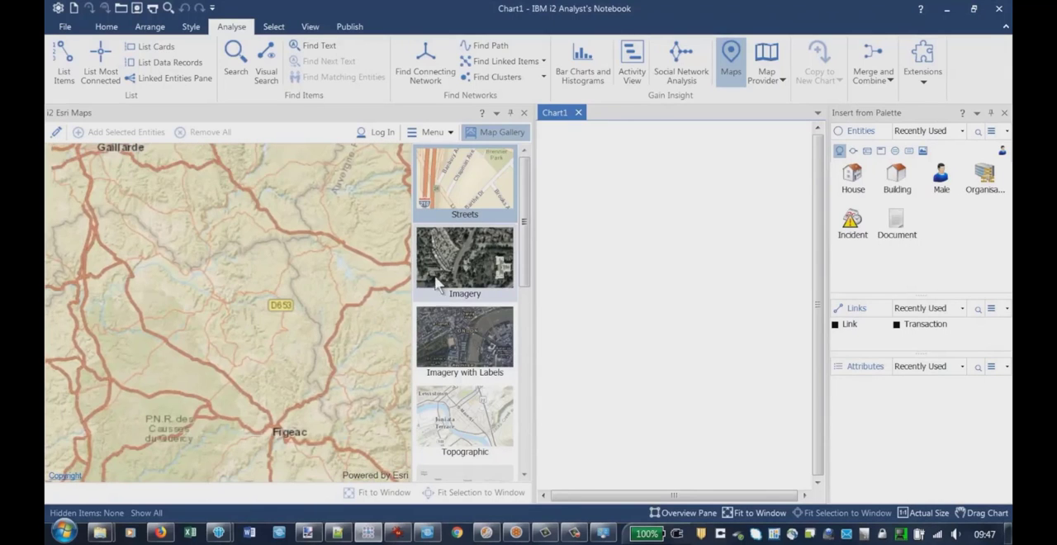
Change the basemap to Imagery, show all of France, and switch to Imagery with Labels
left_click(454, 262)
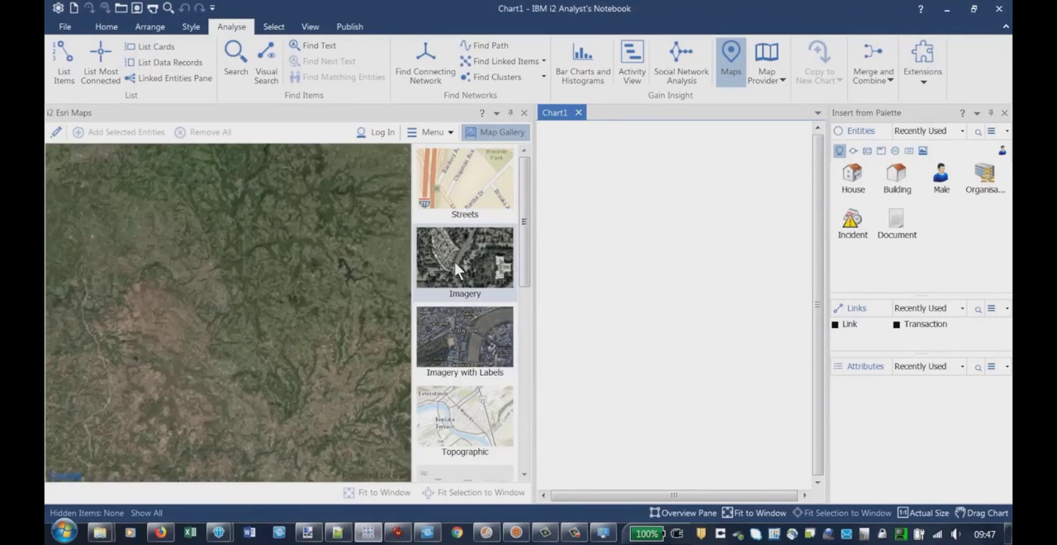
scroll(285, 302, "down", 4)
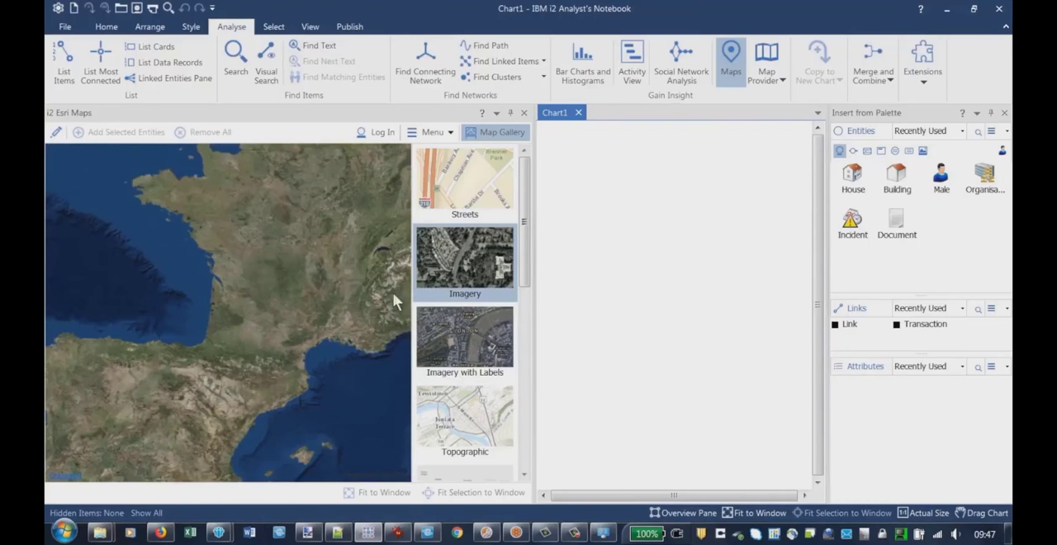
left_click(480, 335)
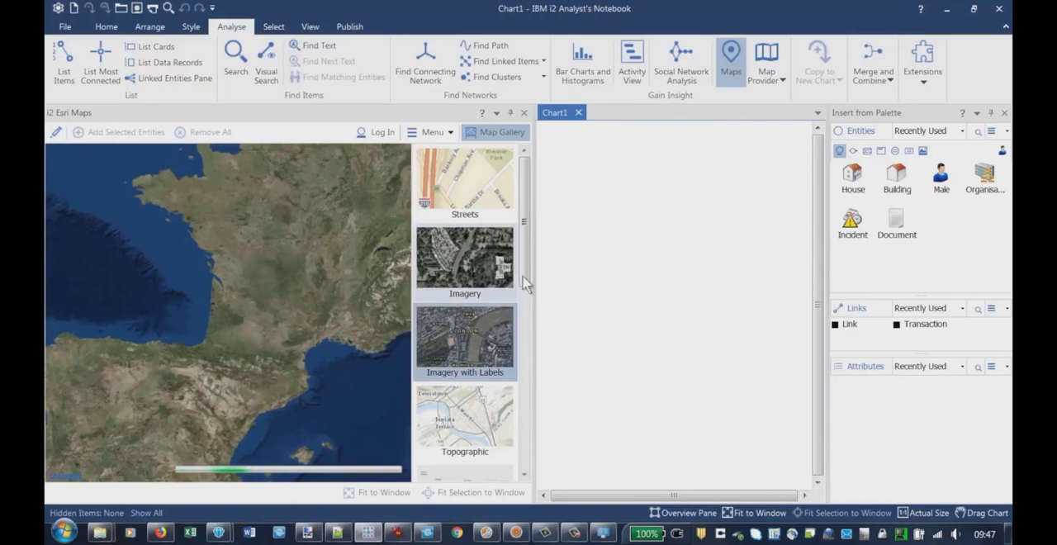
scroll(525, 287, "down", 3)
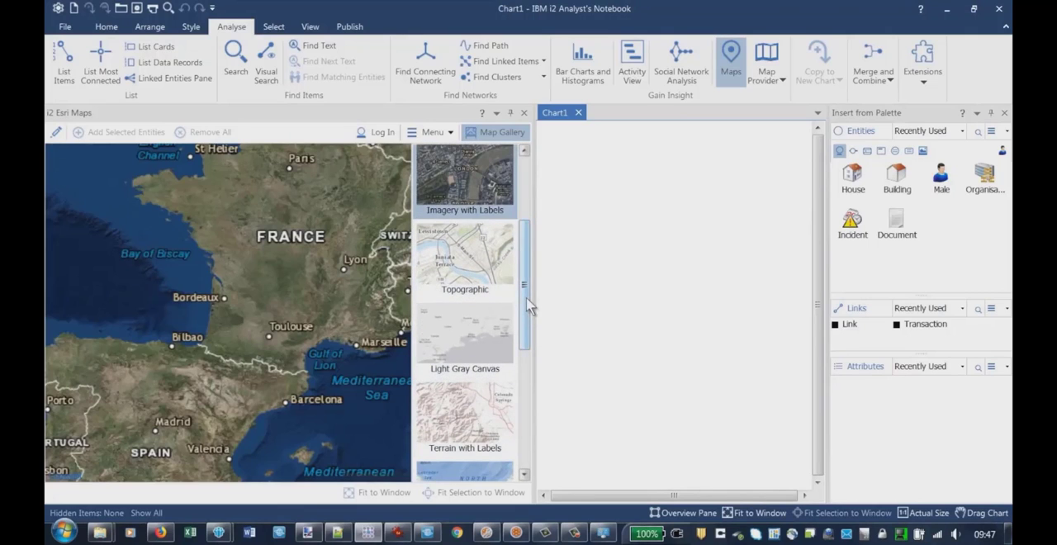
left_click_drag(527, 300, 525, 432)
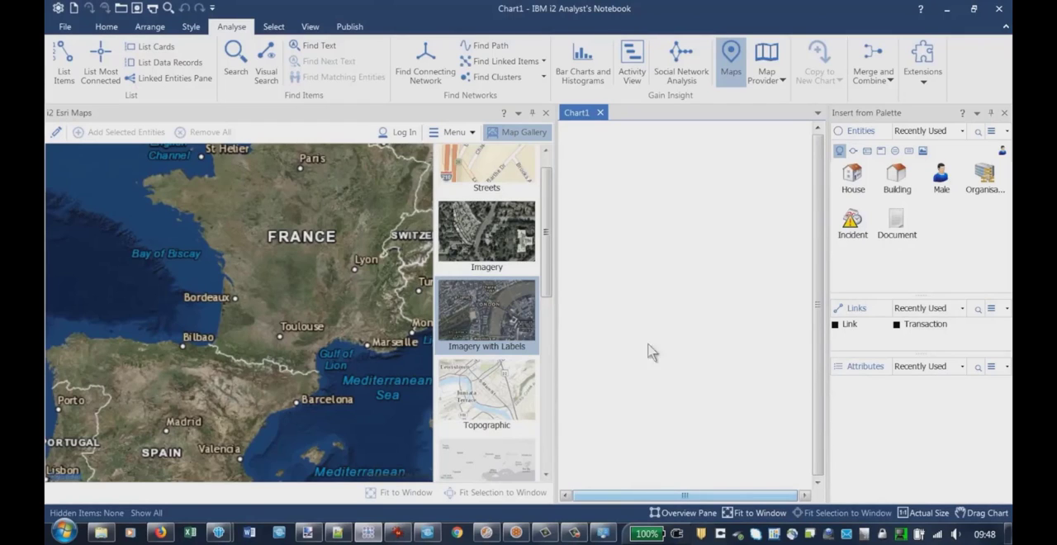
Switch to Windows Explorer and open the C:\Users\IBM_ADMIN folder
left_click(100, 533)
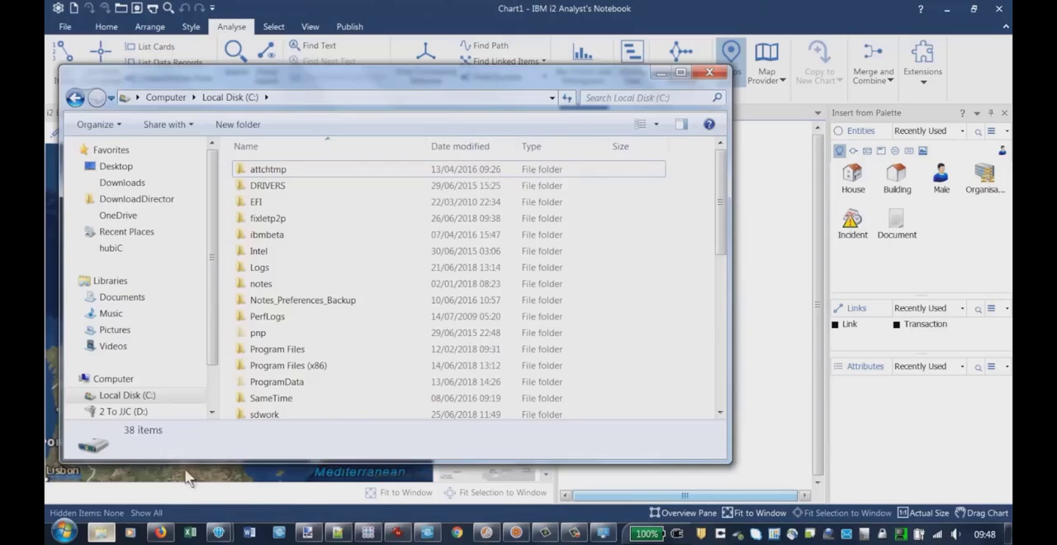
left_click_drag(437, 76, 590, 84)
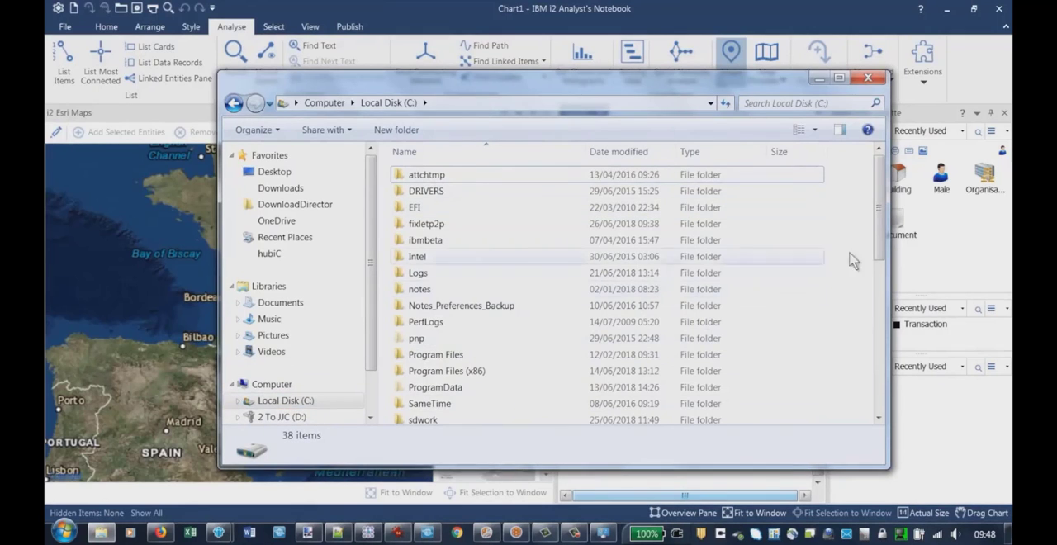
left_click_drag(882, 242, 882, 331)
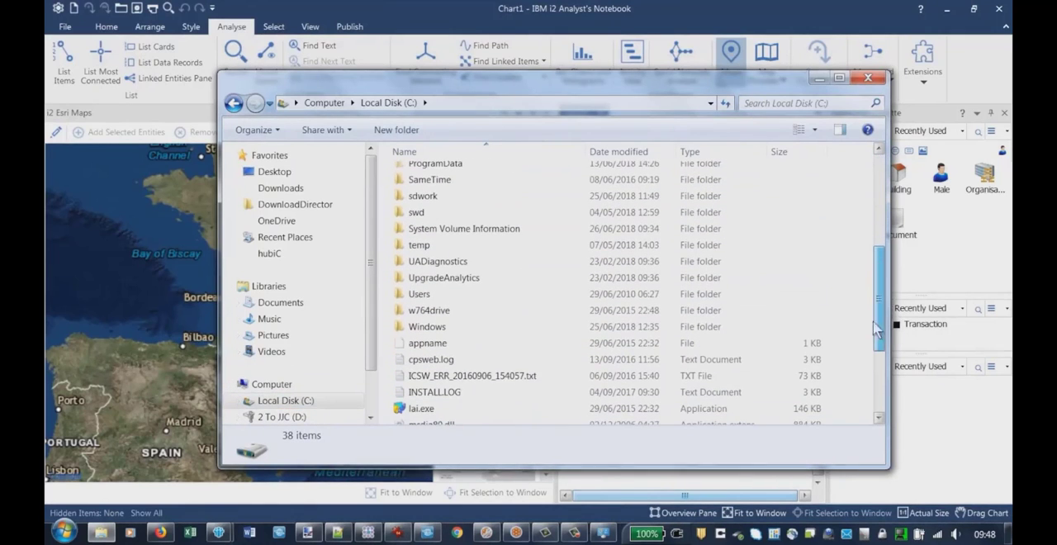
double_click(420, 298)
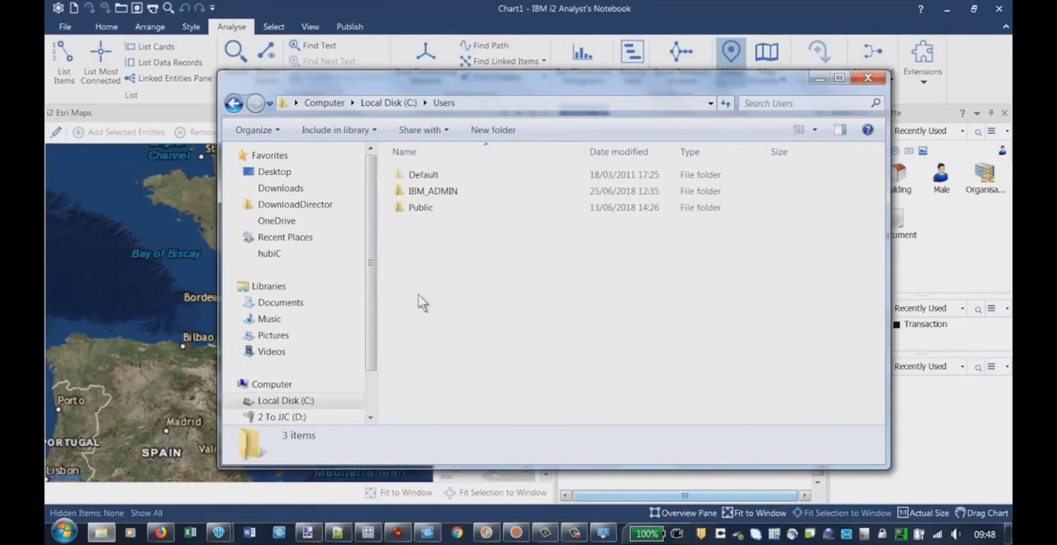
double_click(436, 196)
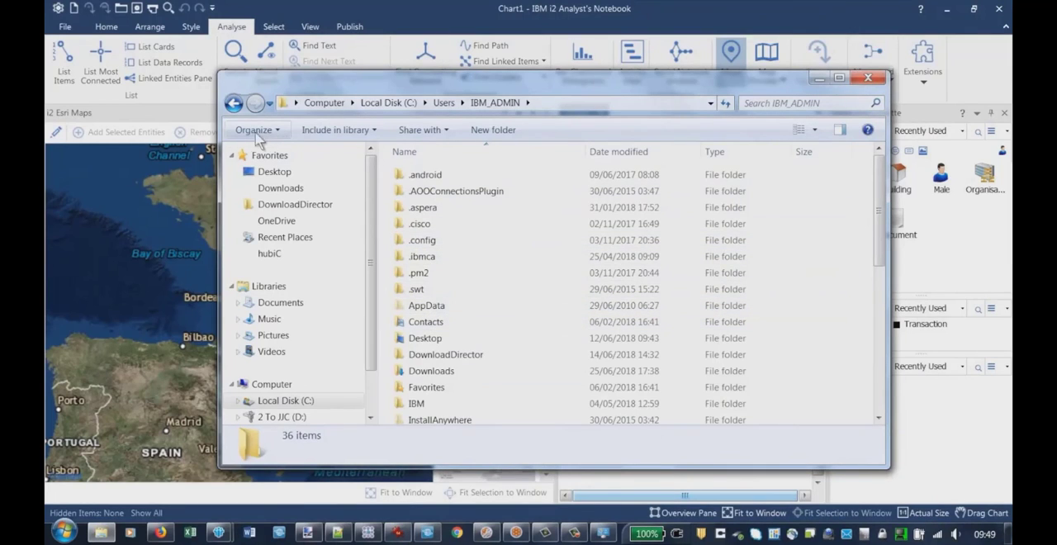
Check the hidden files and folders option in the advanced folder view settings, and cancel the dialog
left_click(261, 132)
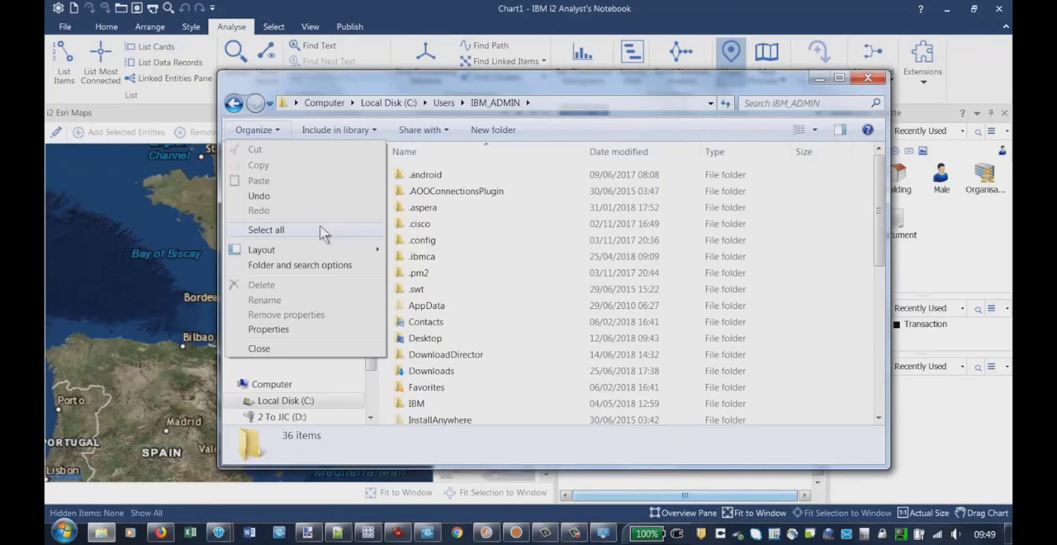
left_click(269, 265)
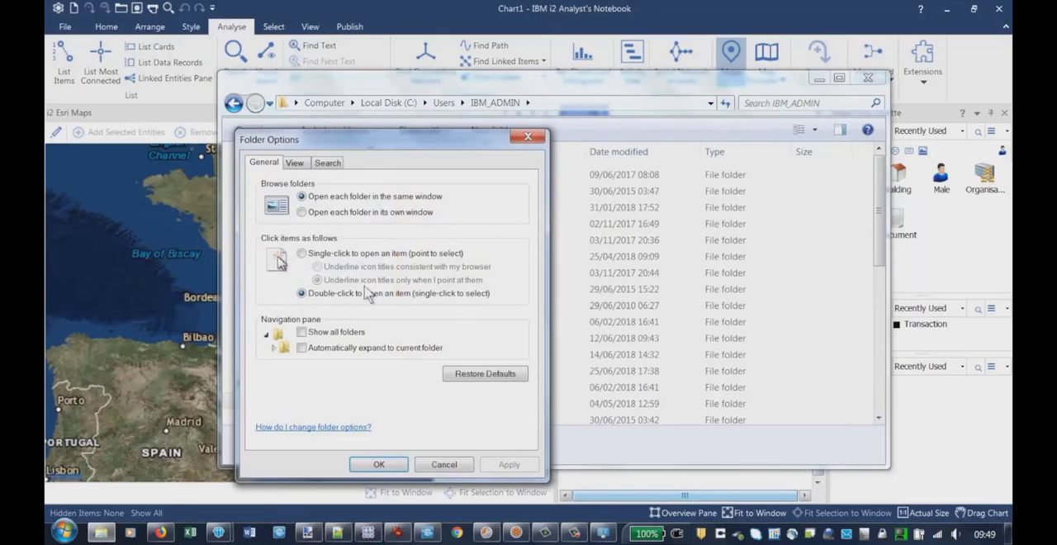
left_click(303, 167)
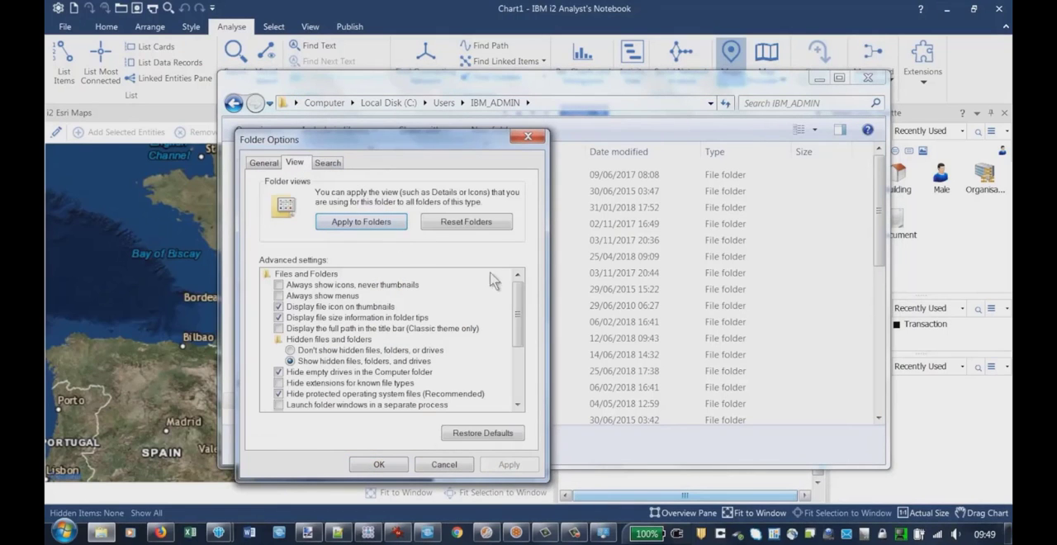
left_click_drag(521, 302, 481, 314)
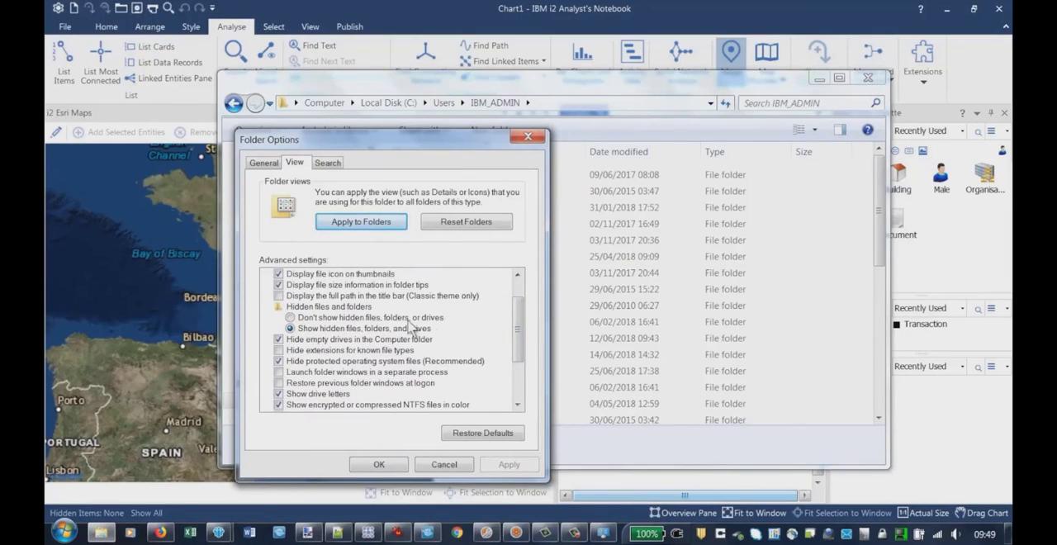
left_click(289, 318)
left_click(446, 465)
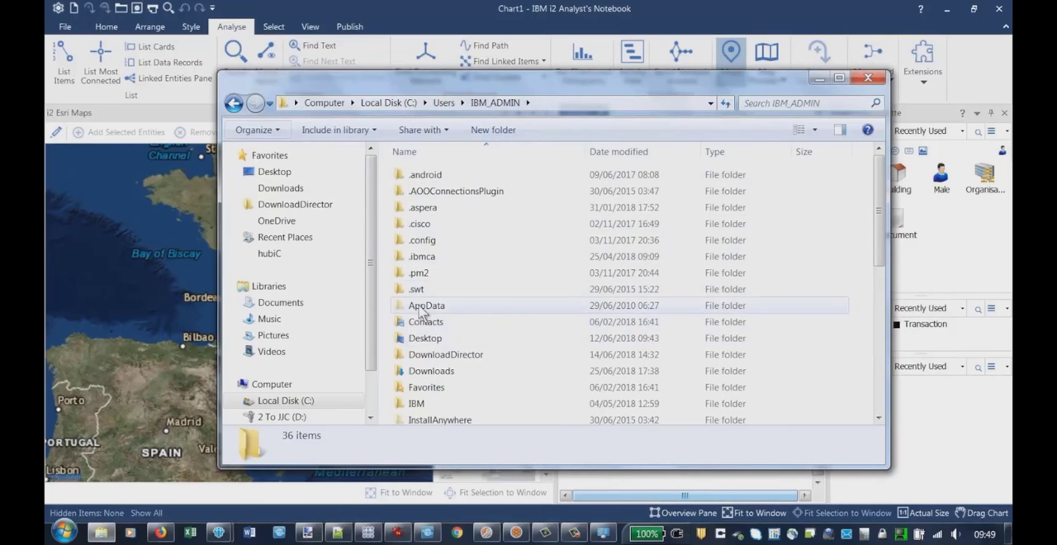
Go to the ESRI Portal folder under AppData\Local\i2\i2 Analyst's Notebook 9
double_click(421, 307)
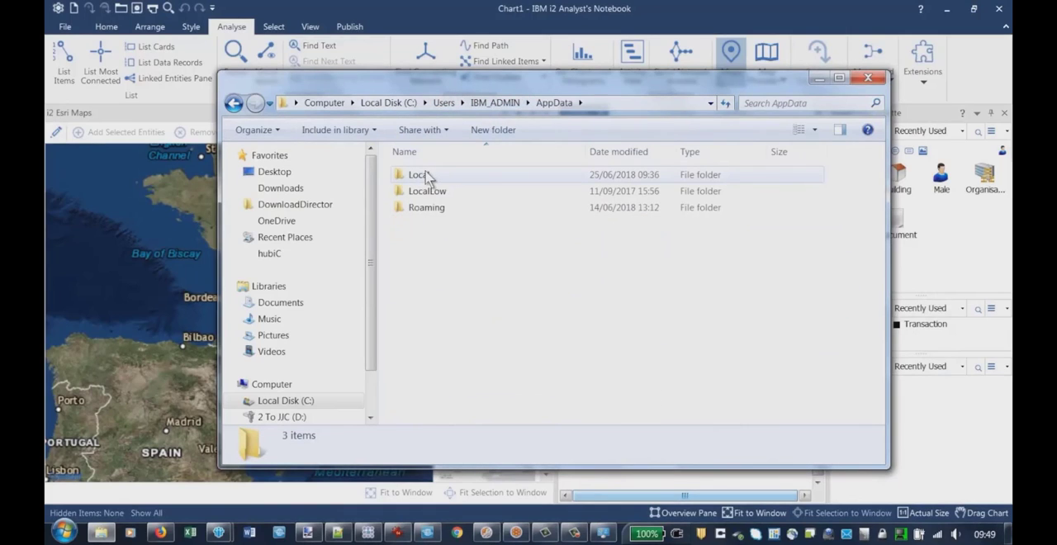
left_click(426, 176)
double_click(426, 176)
left_click(447, 322)
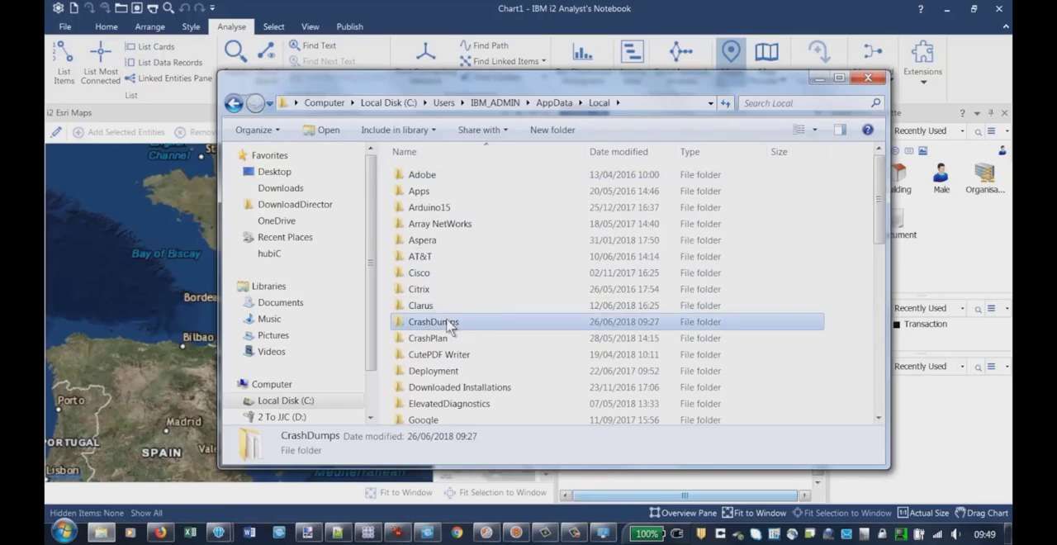
scroll(447, 324, "down", 3)
scroll(447, 326, "down", 1)
double_click(413, 271)
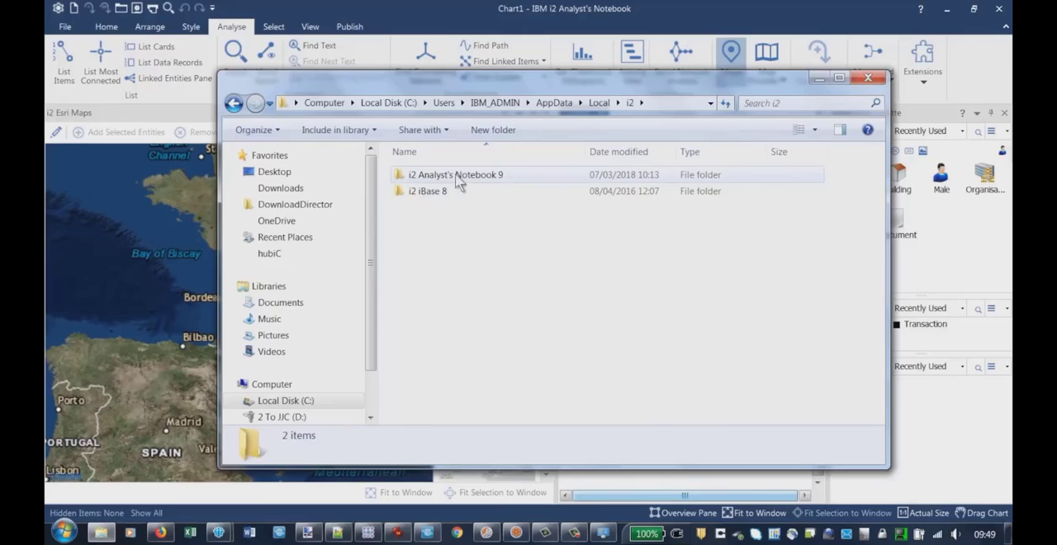
double_click(459, 175)
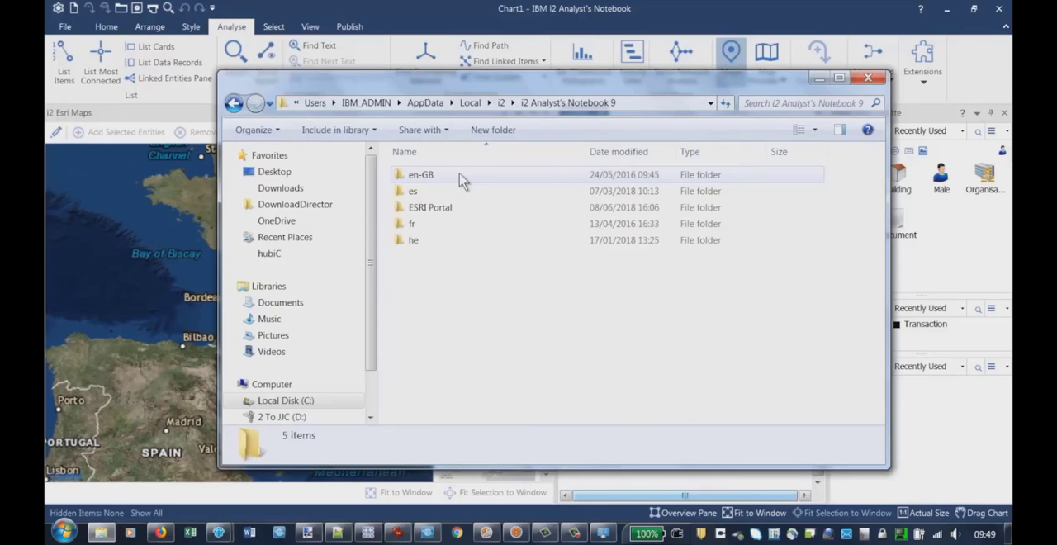
double_click(424, 210)
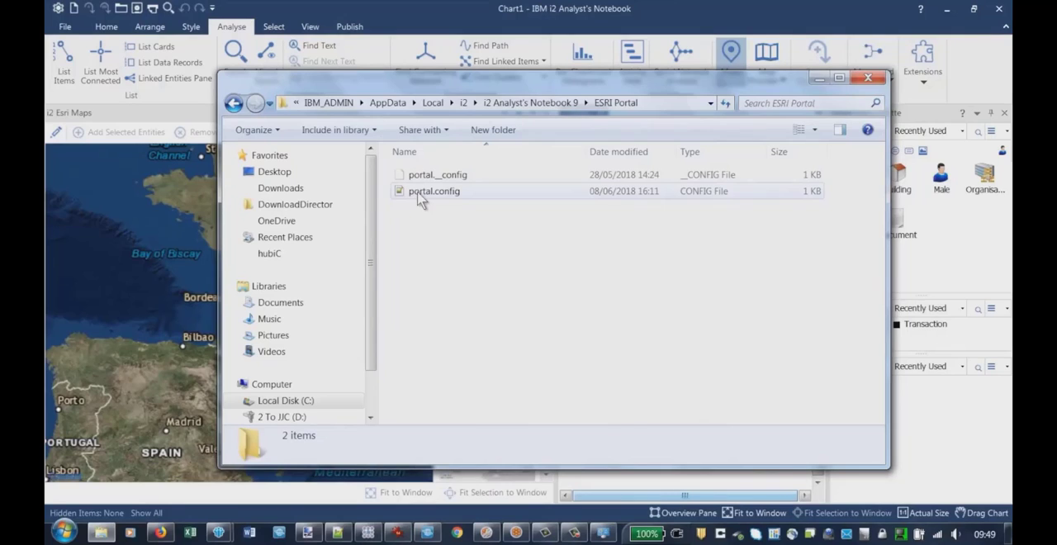
Open the portal.config file with Notepad++ and place its window lower over the Explorer window
left_click(419, 194)
right_click(418, 193)
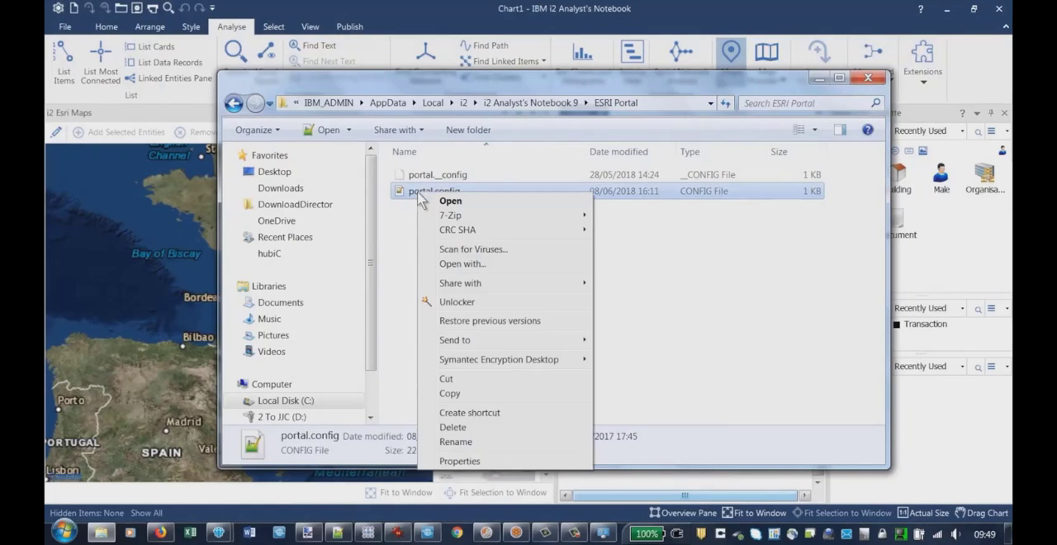
left_click(477, 264)
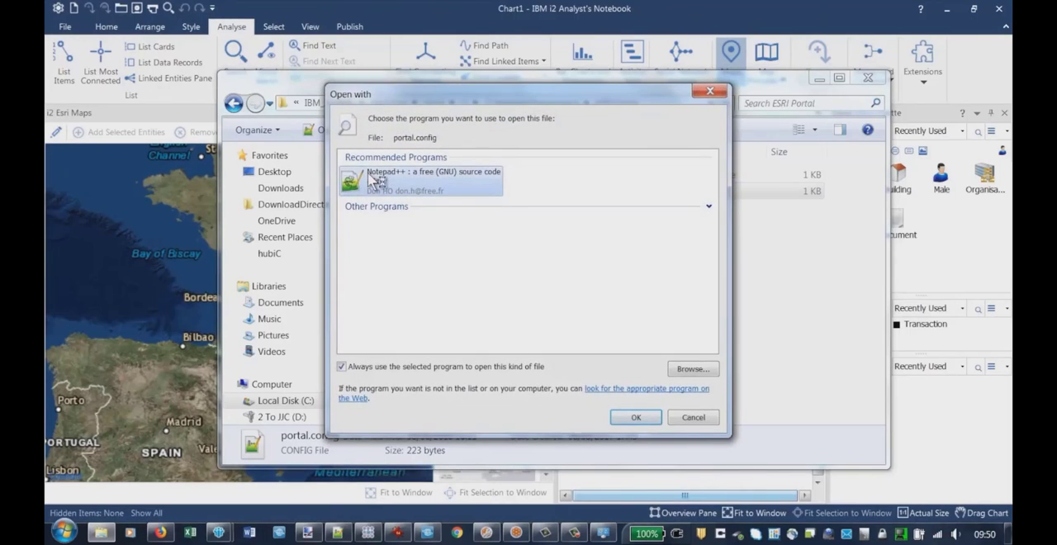
double_click(372, 177)
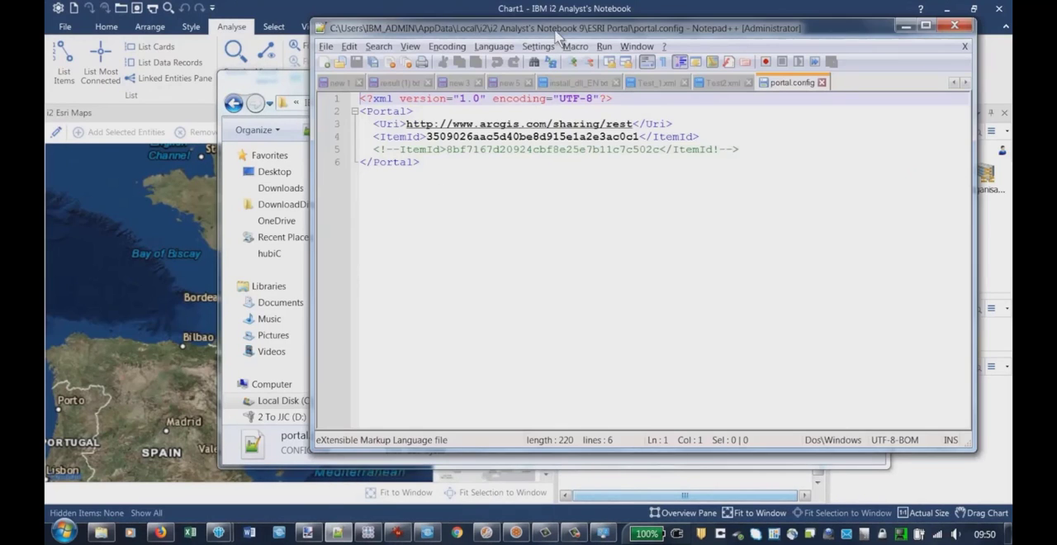
left_click_drag(553, 28, 496, 104)
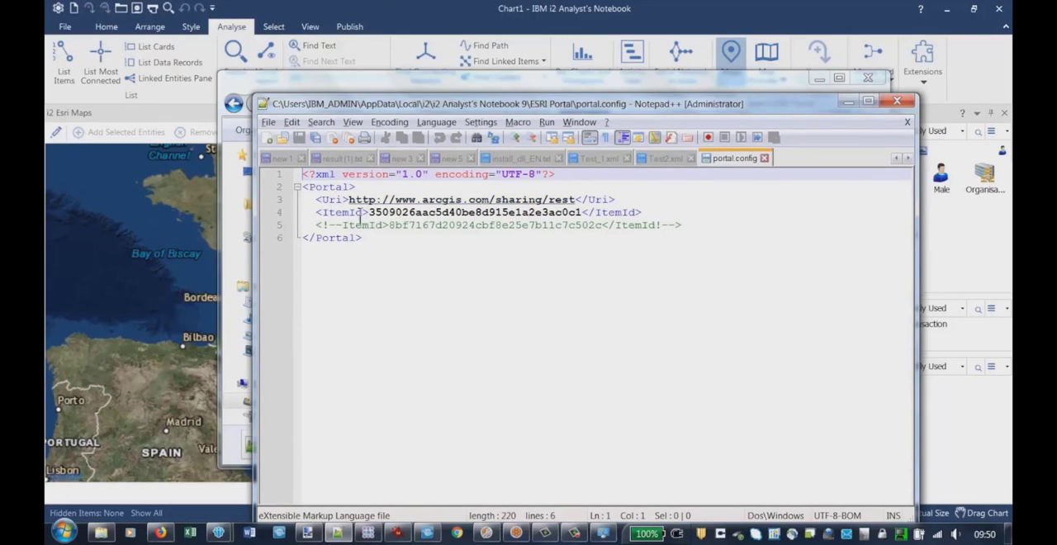
Select the active ItemId value in portal.config to inspect it, and minimise both Notepad++ and Explorer
left_click_drag(370, 212, 585, 223)
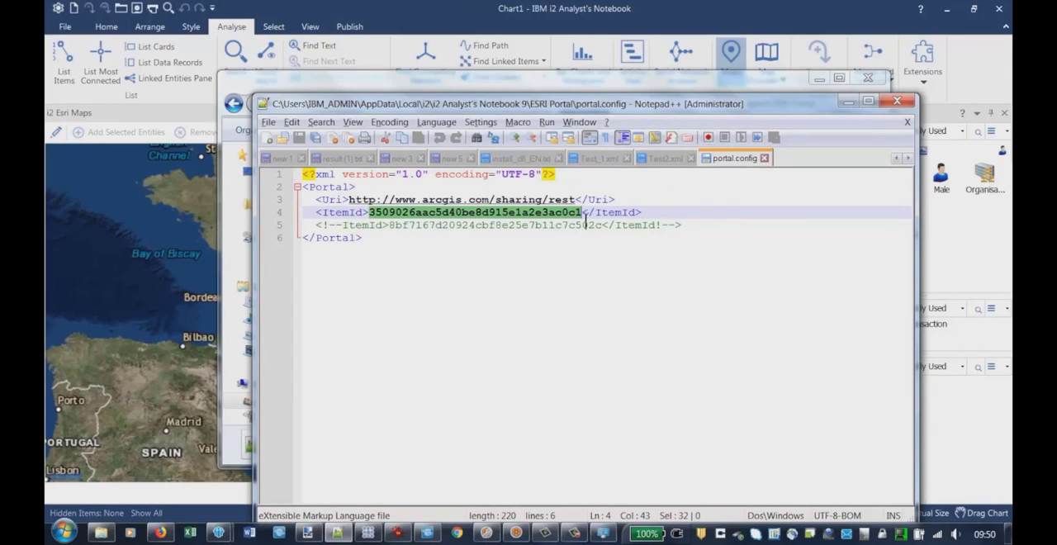
left_click(849, 101)
left_click(820, 83)
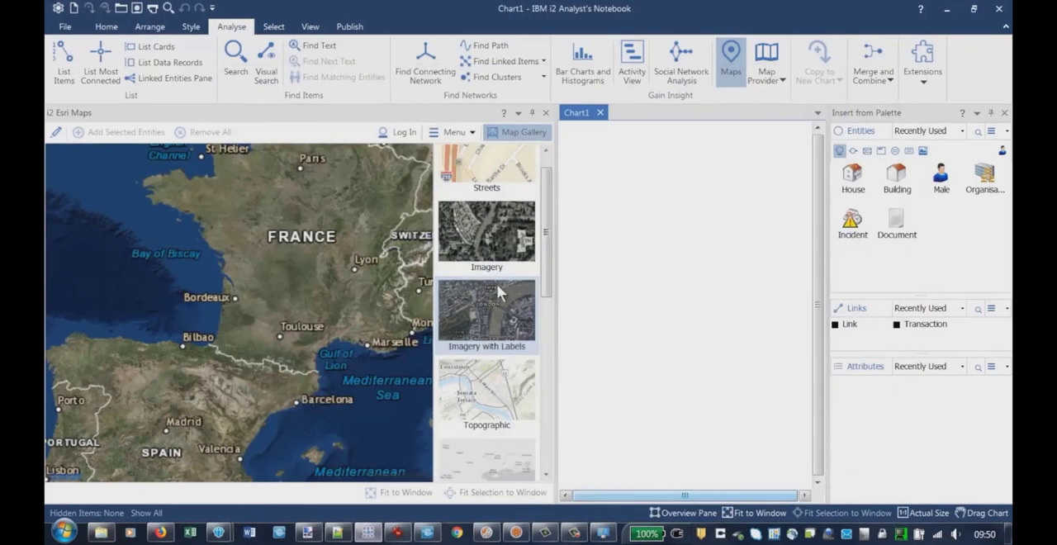
Apply the Streets basemap, hide the map gallery and narrow the map pane to enlarge the chart area
left_click_drag(557, 320, 578, 320)
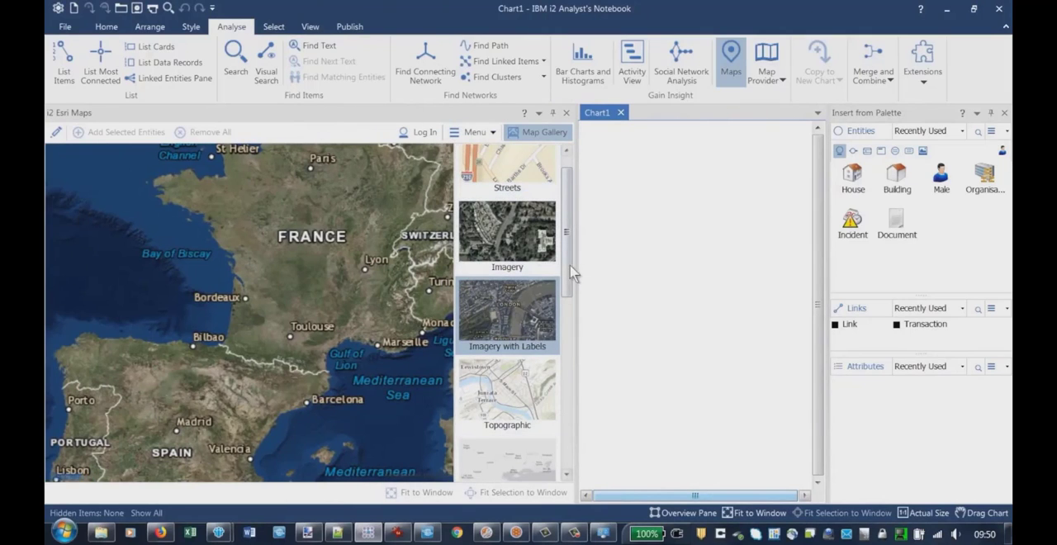
scroll(575, 289, "down", 1)
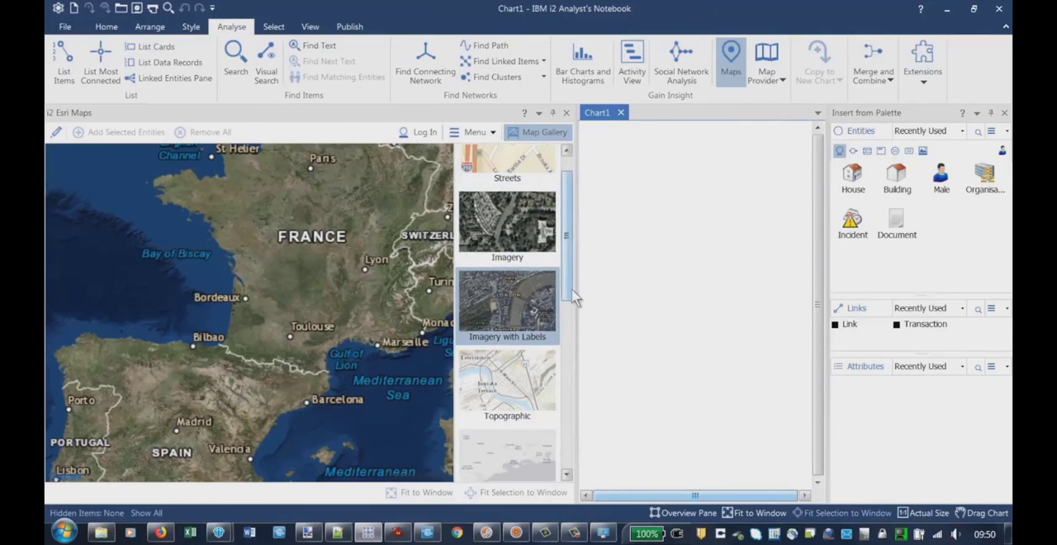
scroll(574, 289, "up", 2)
left_click(512, 190)
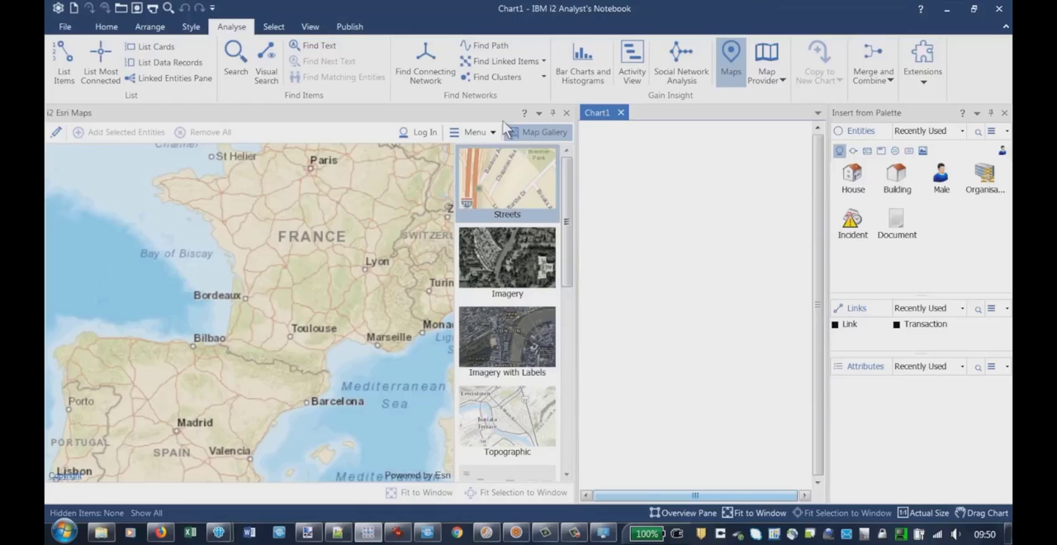
left_click(534, 134)
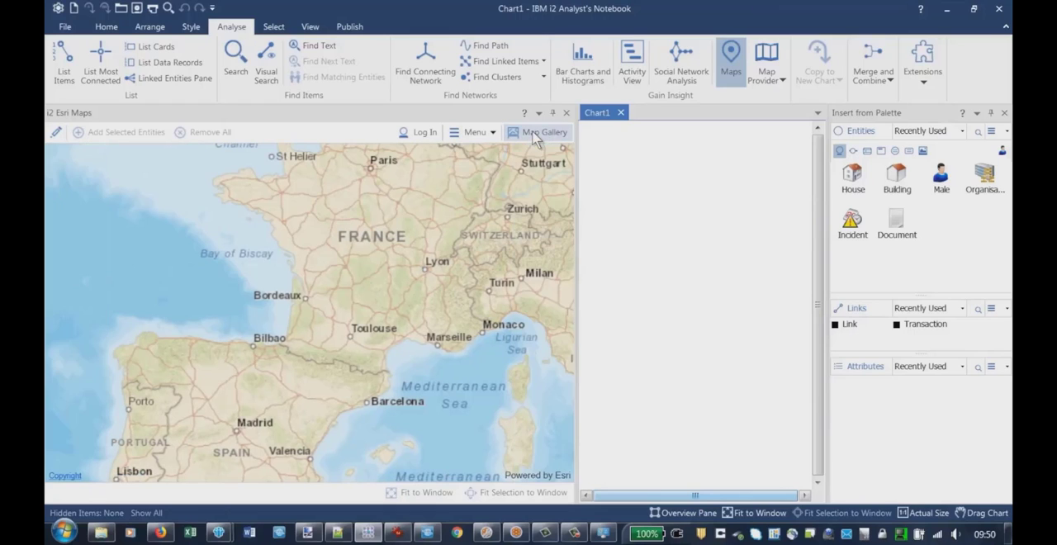
left_click_drag(575, 223, 435, 223)
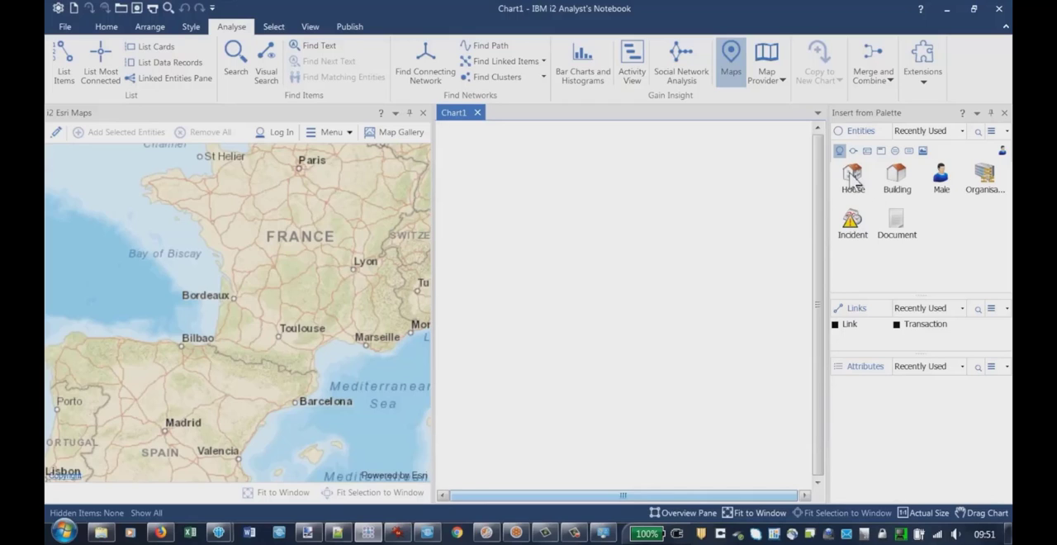
Add a House entity to the chart and give it a Latitude attribute of 45,87654
left_click_drag(852, 175, 583, 249)
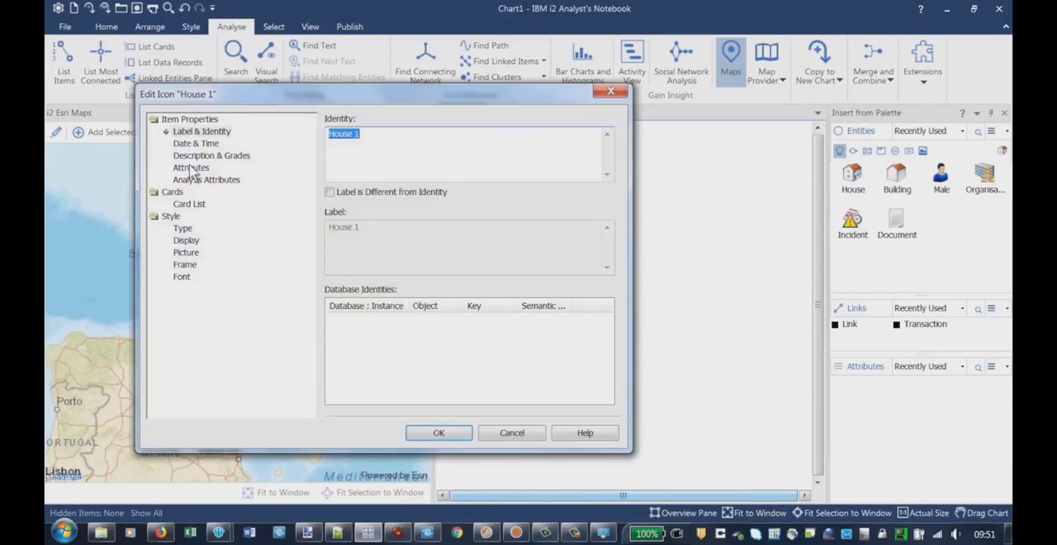
left_click(191, 167)
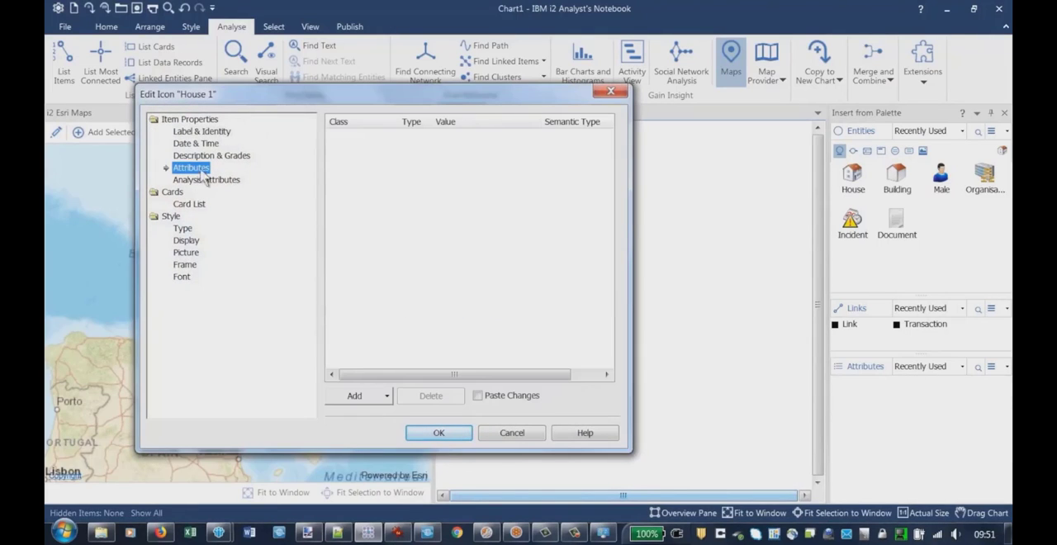
left_click(370, 398)
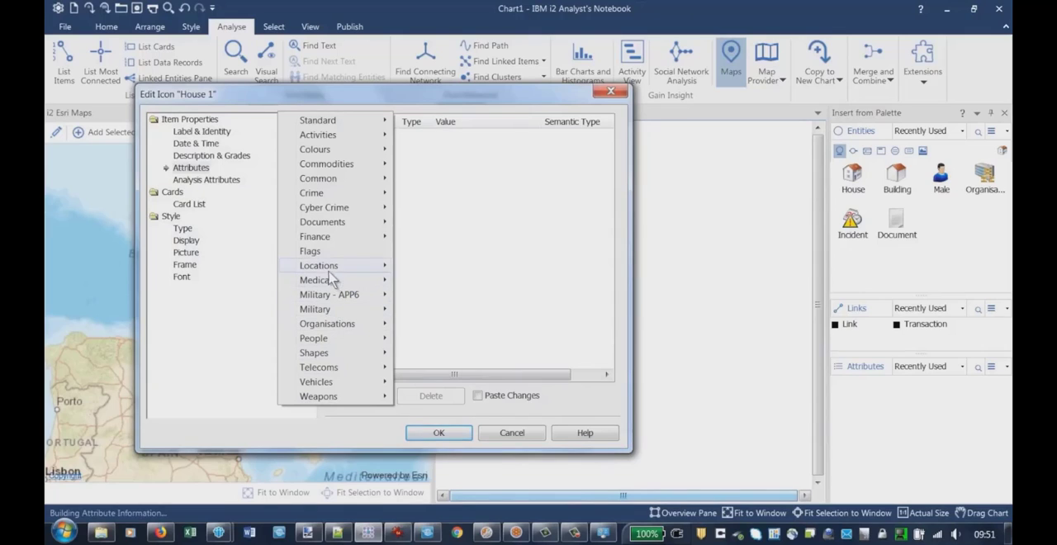
mouse_move(330, 271)
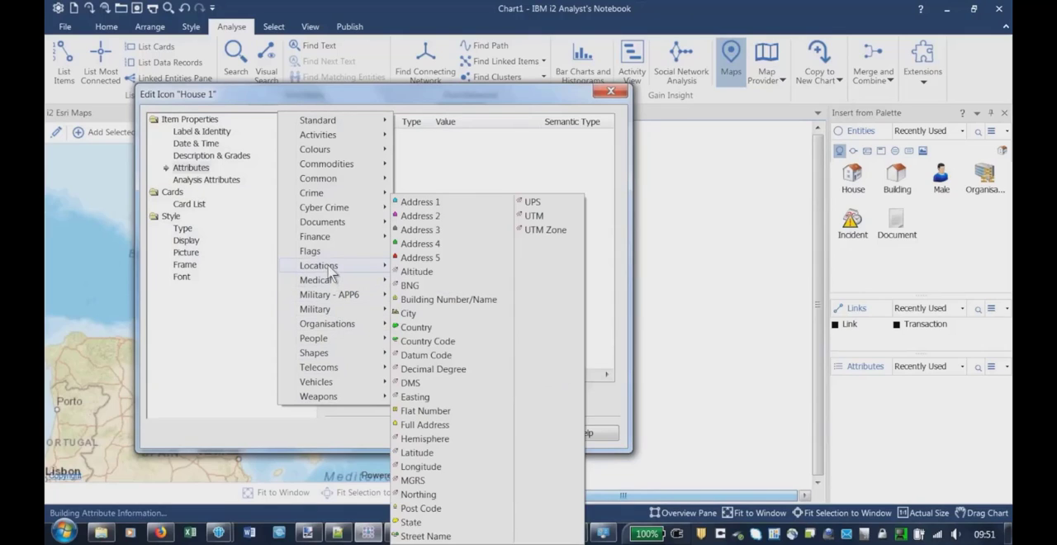
left_click(431, 457)
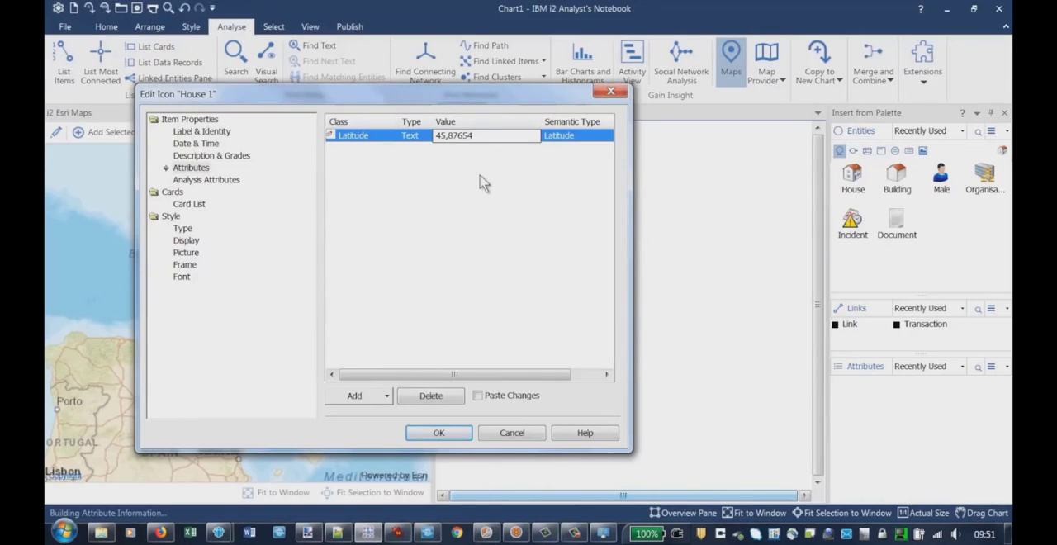
key("Return")
Give the first house a Longitude attribute of 6,3456789, apply the properties and add the entity to the map
left_click(363, 396)
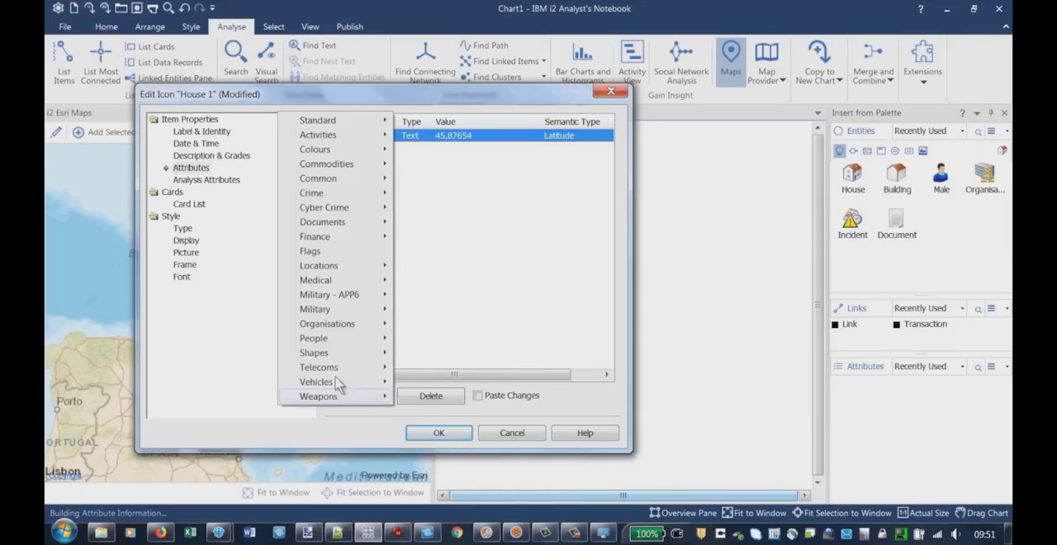
mouse_move(349, 266)
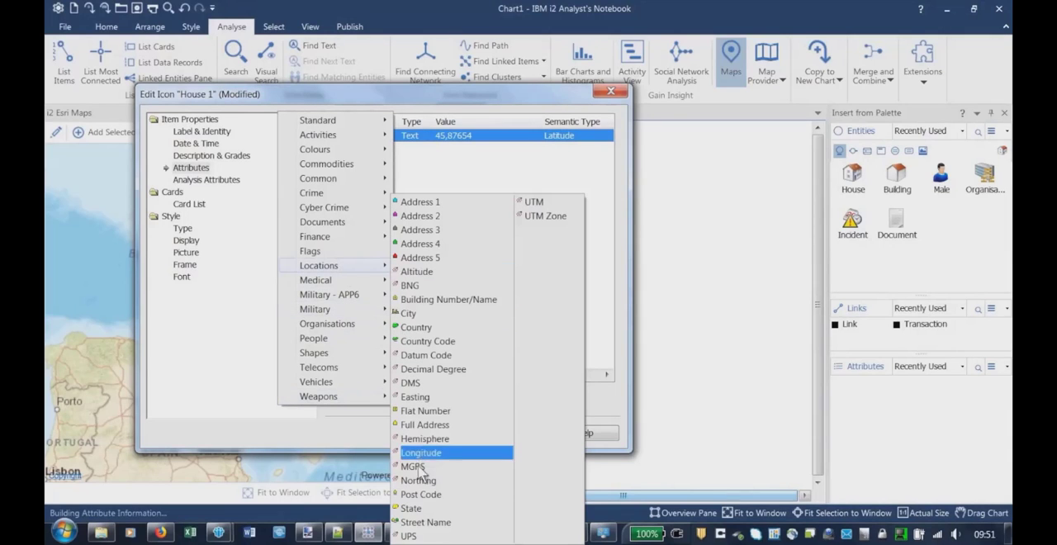
left_click(431, 453)
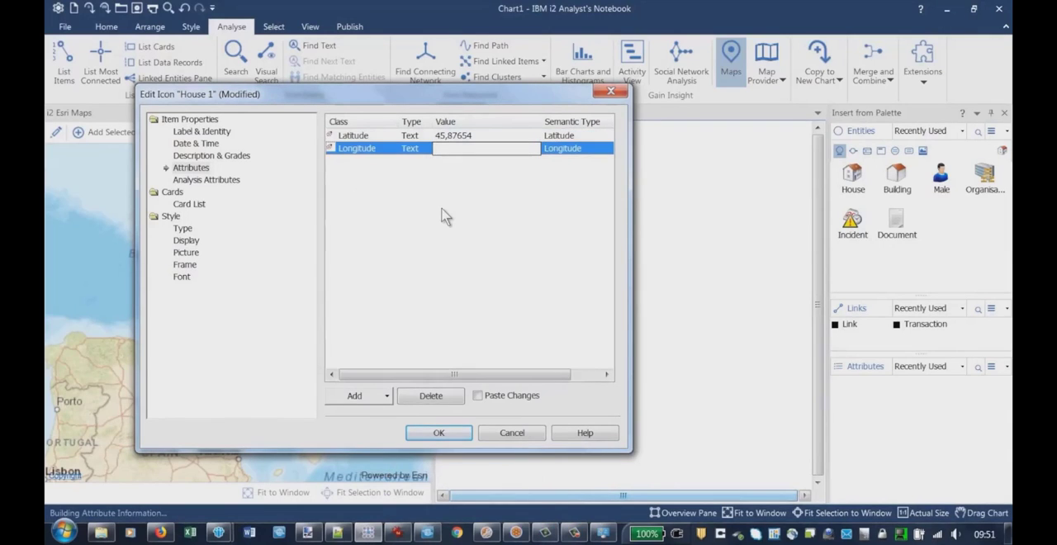
type("6,3456789")
key("Return")
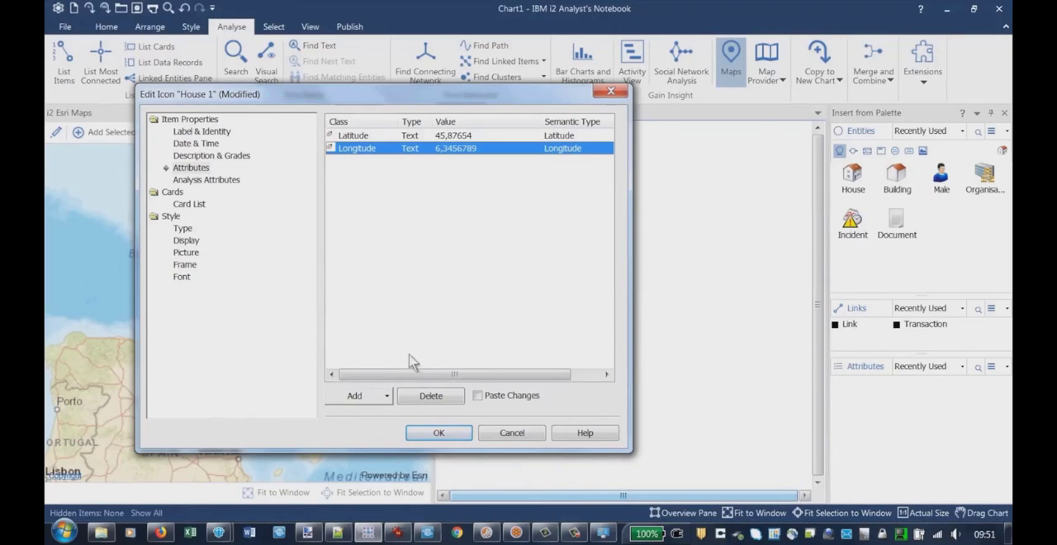
left_click(436, 434)
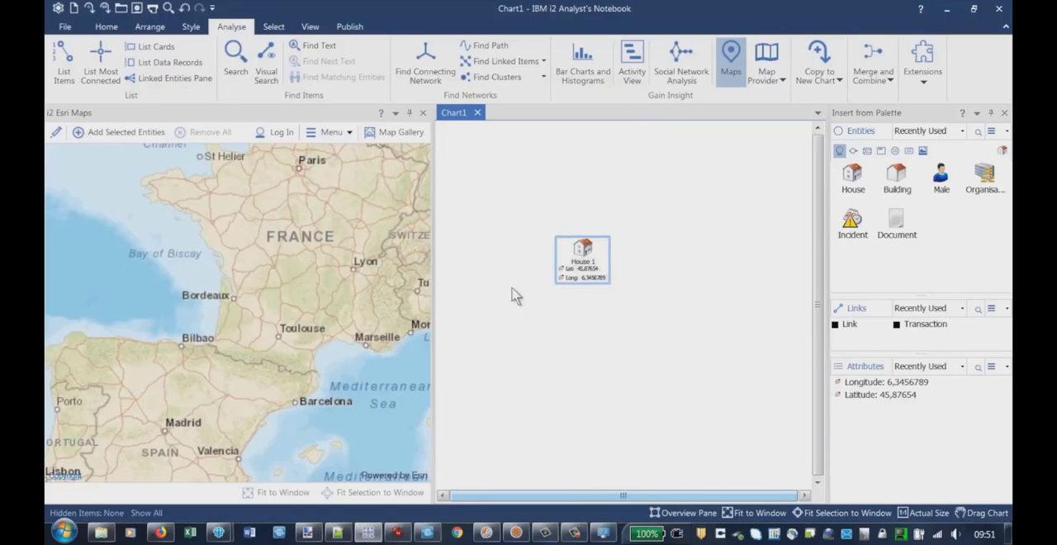
right_click(584, 260)
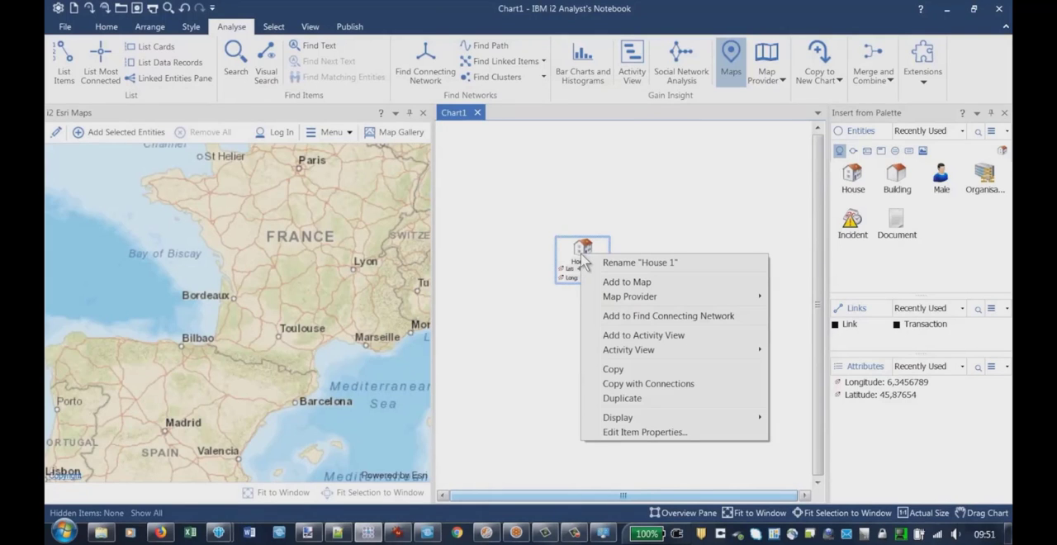
left_click(618, 281)
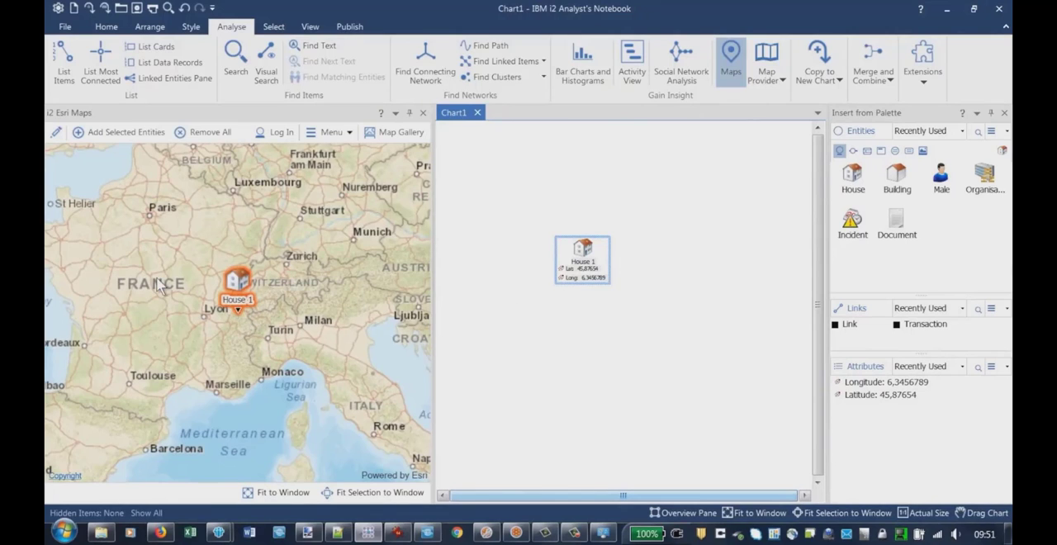
Place a Building entity below the house on the chart and give it a Latitude attribute of 45,9876543
scroll(561, 301, "up", 5)
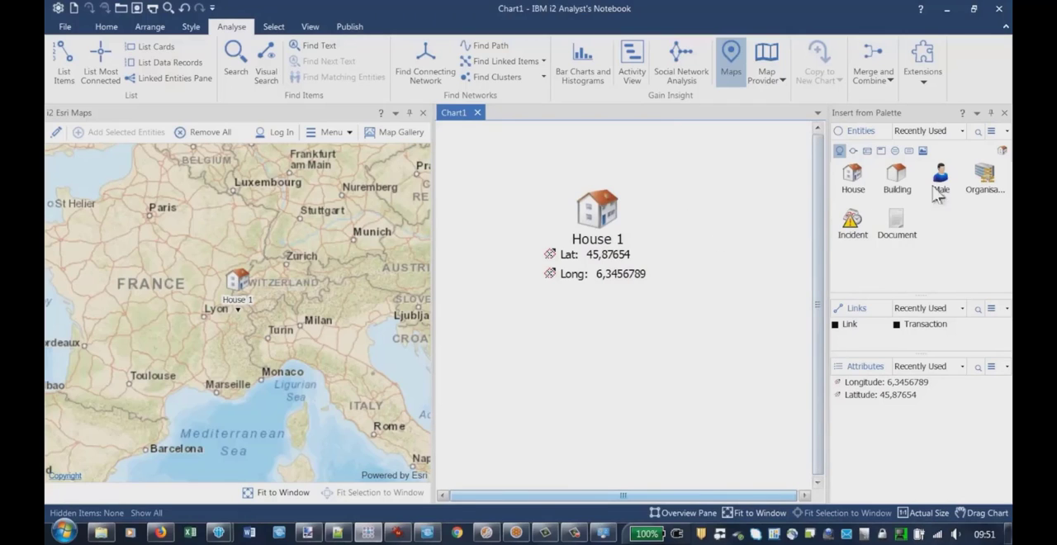
left_click_drag(899, 175, 606, 357)
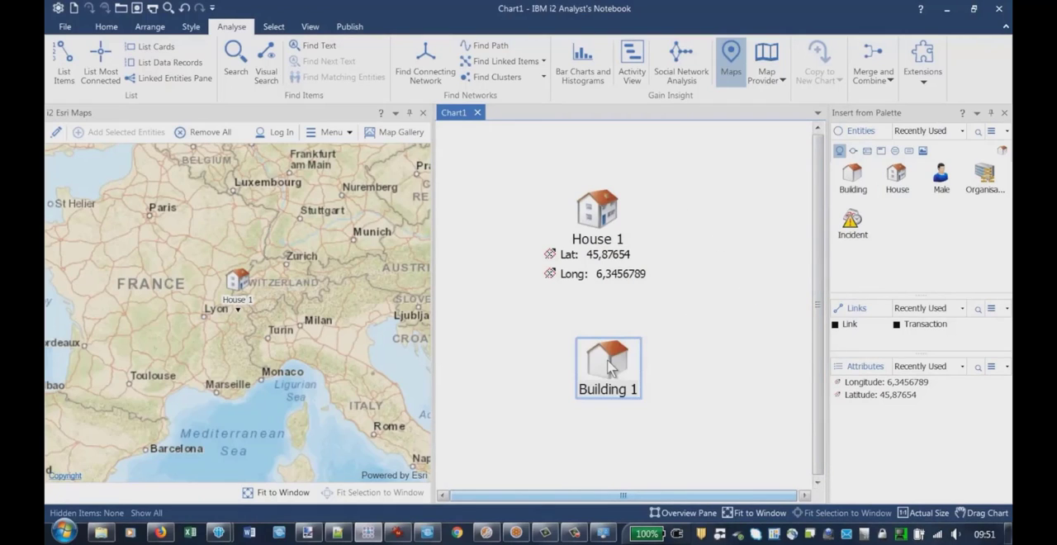
right_click(611, 369)
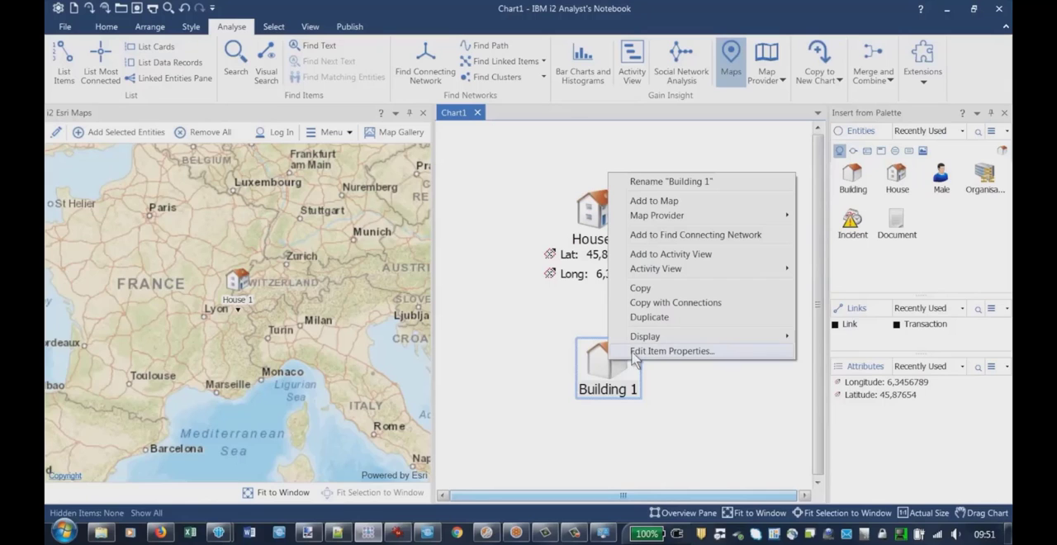
left_click(560, 394)
left_click(618, 355)
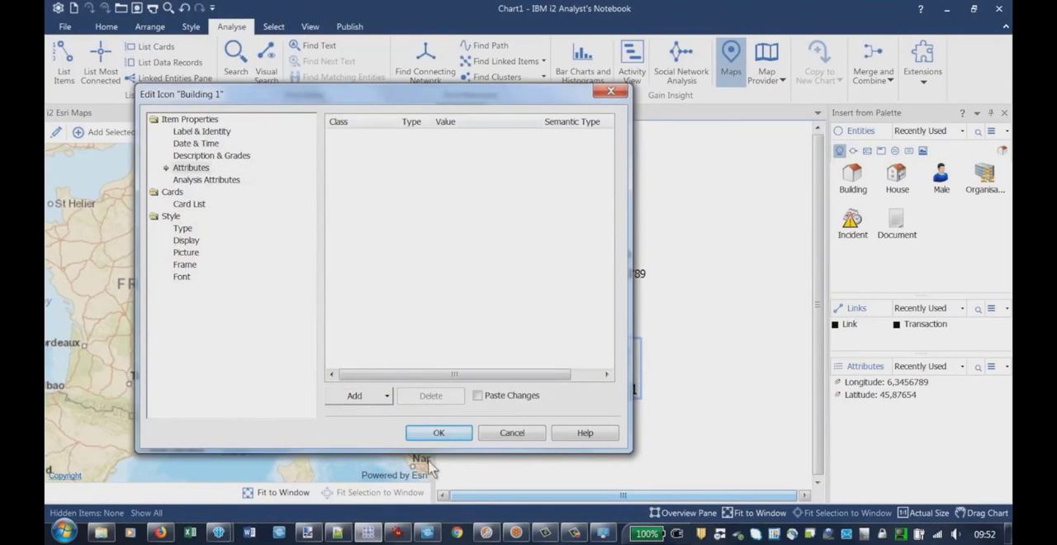
left_click(370, 396)
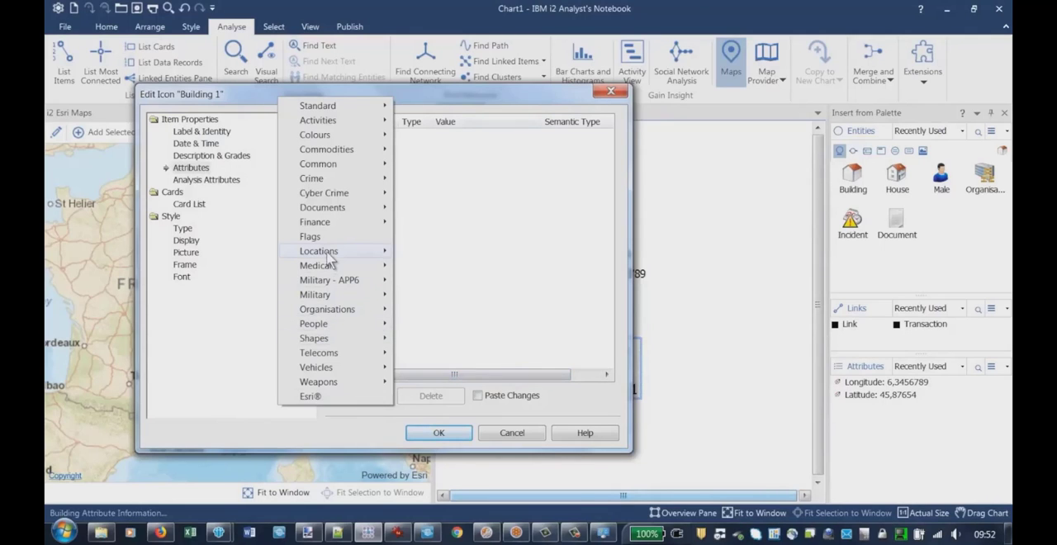
mouse_move(329, 255)
left_click(419, 453)
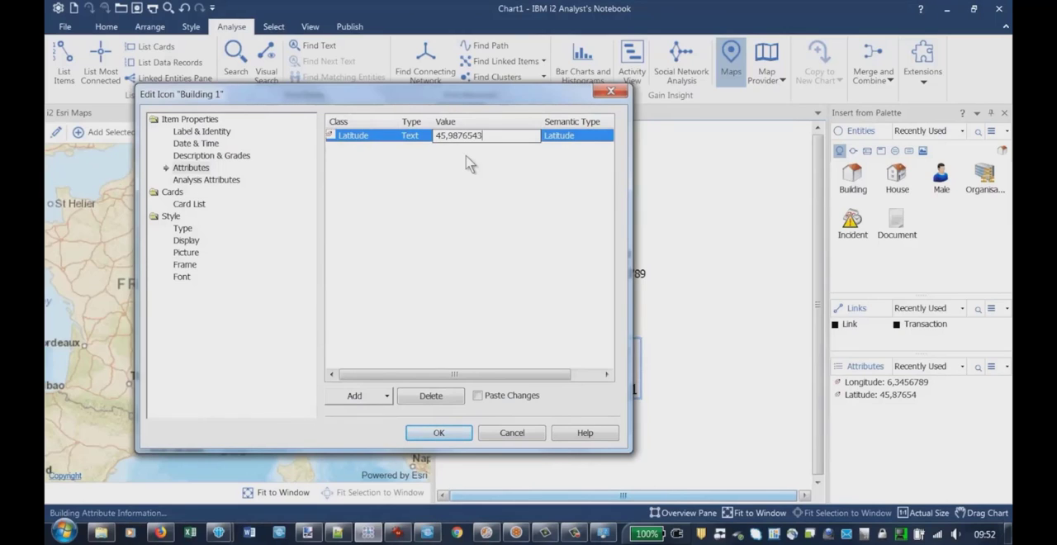
key("Return")
Add a Longitude attribute of 3,987654 to the building and apply the properties
left_click(366, 395)
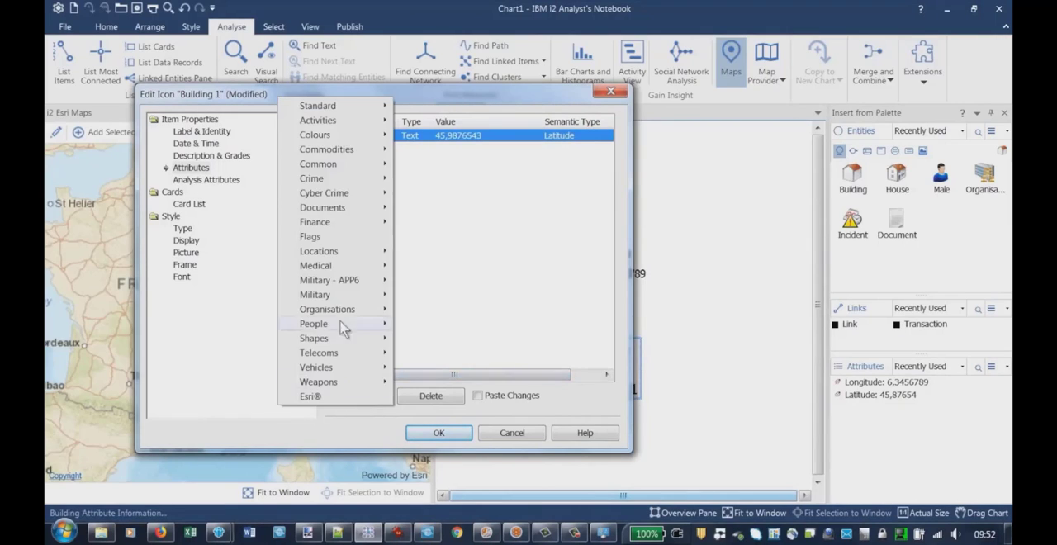
mouse_move(347, 252)
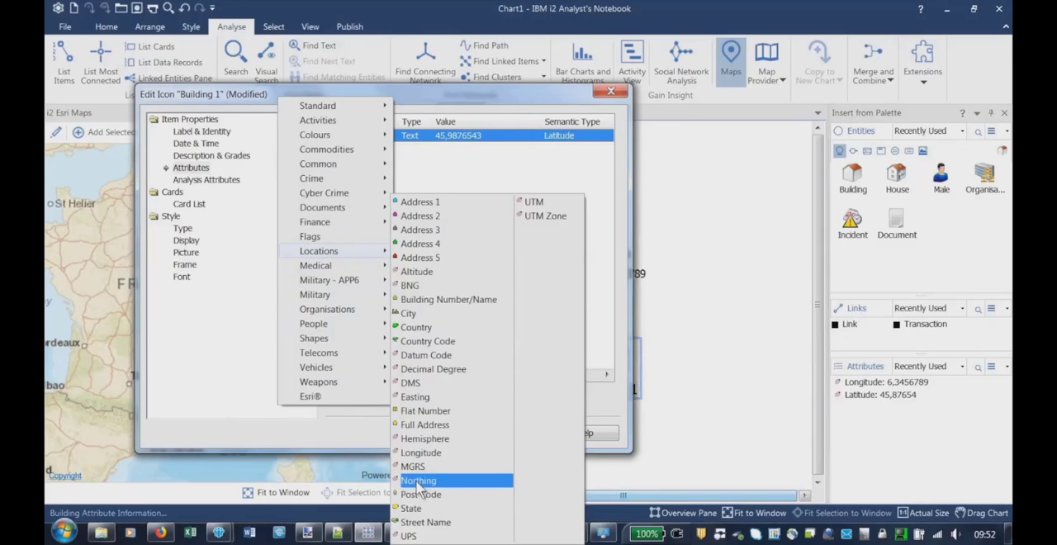
left_click(421, 454)
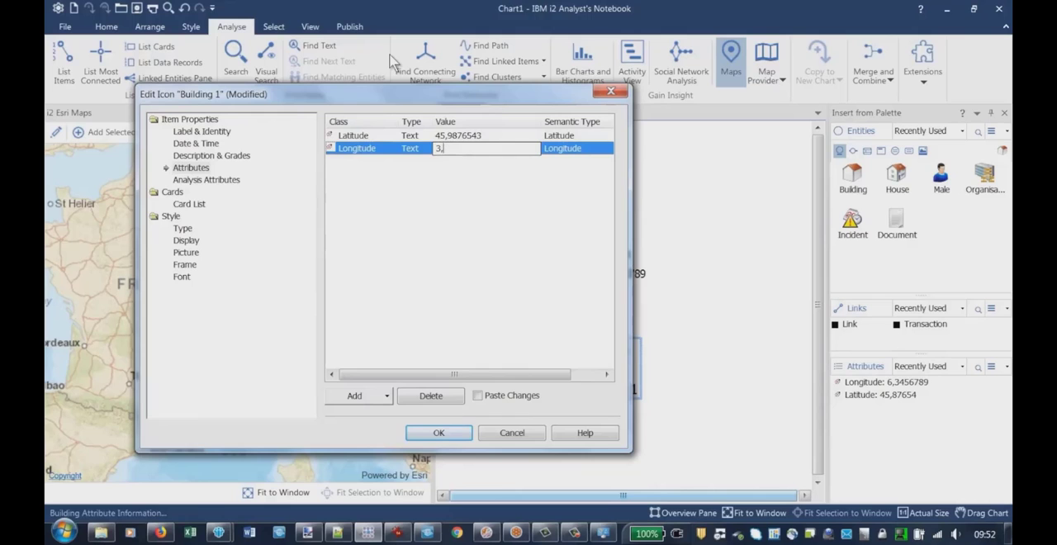
key("Return")
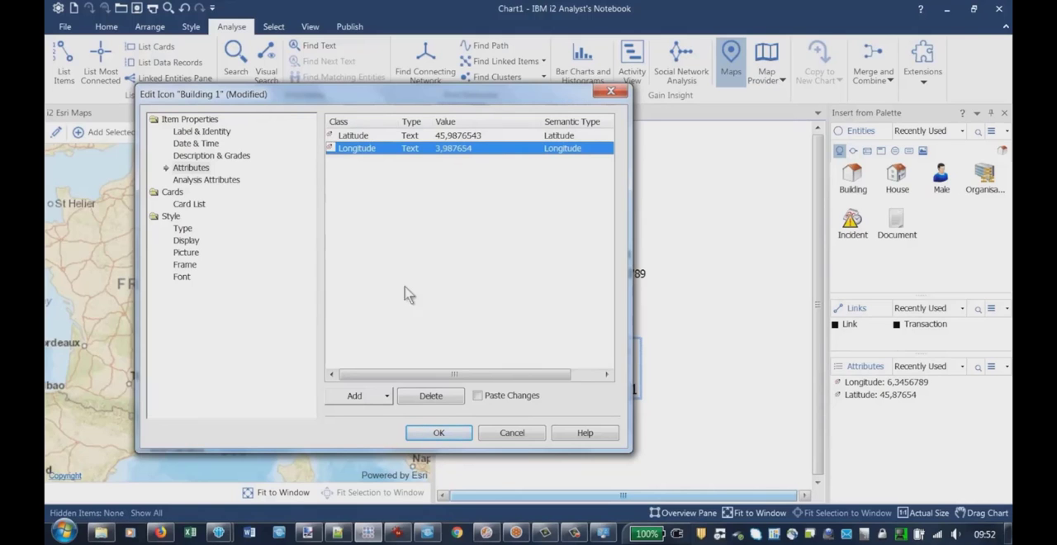
left_click(439, 432)
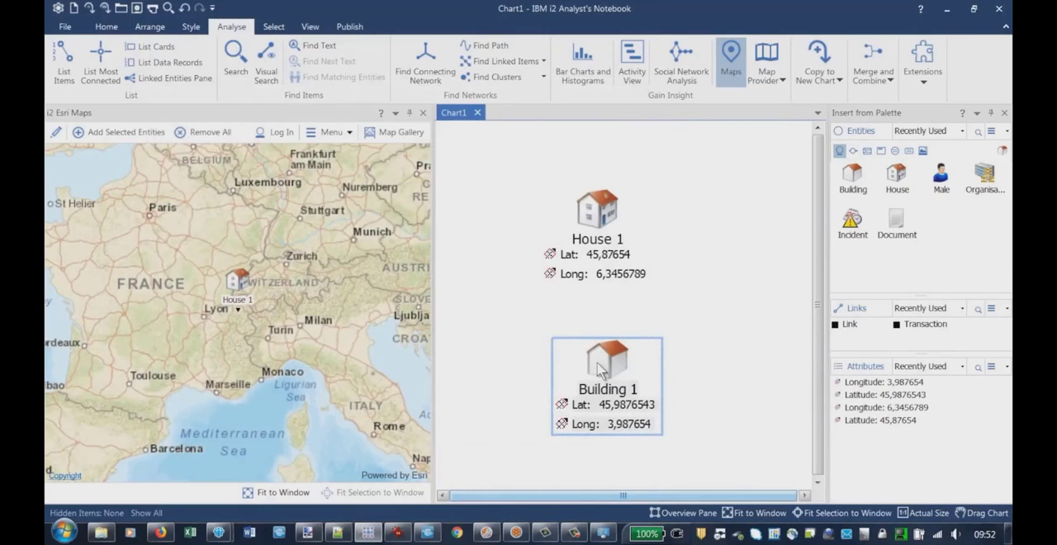
Add the building to the map and check its position relative to the house
right_click(598, 366)
left_click(648, 205)
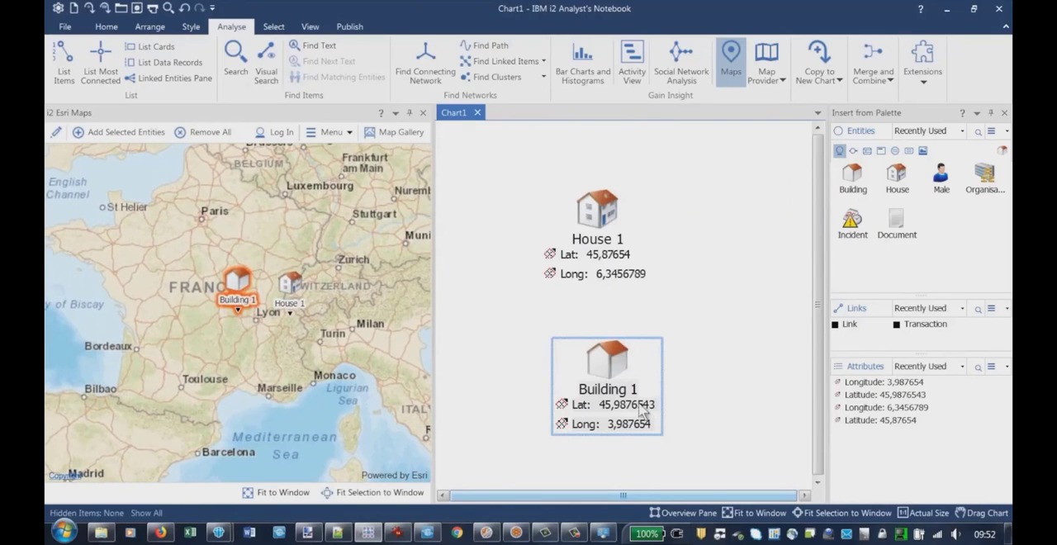
left_click(243, 311)
scroll(241, 287, "up", 1)
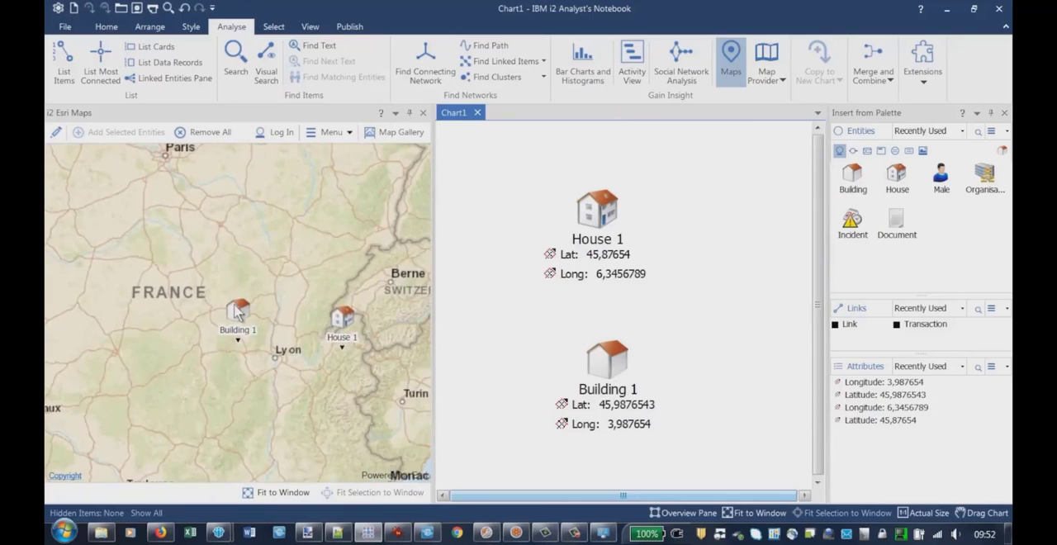
scroll(240, 306, "down", 1)
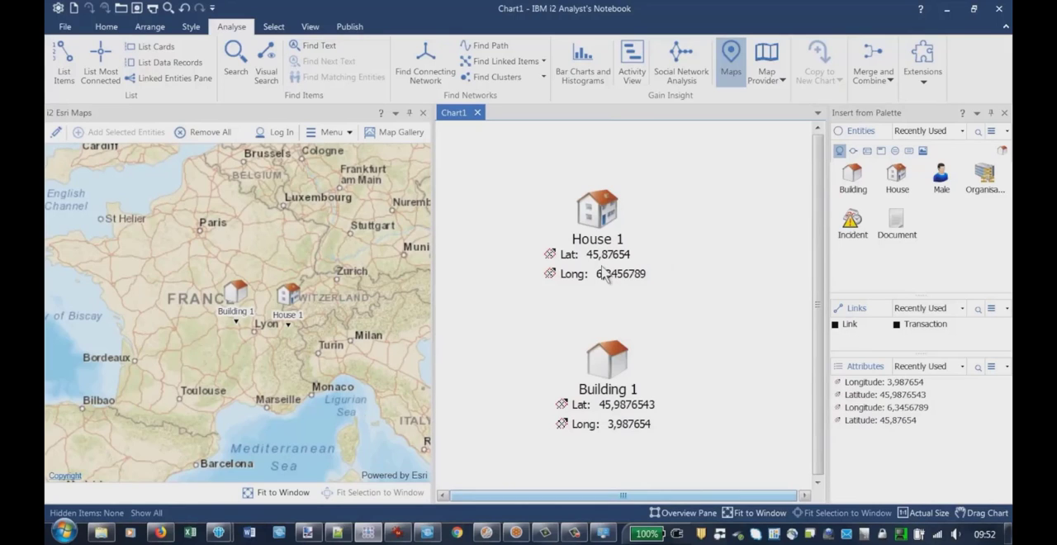
Place a second House entity beside the first one on the chart and give it only a Latitude attribute of 56,456
mouse_move(595, 227)
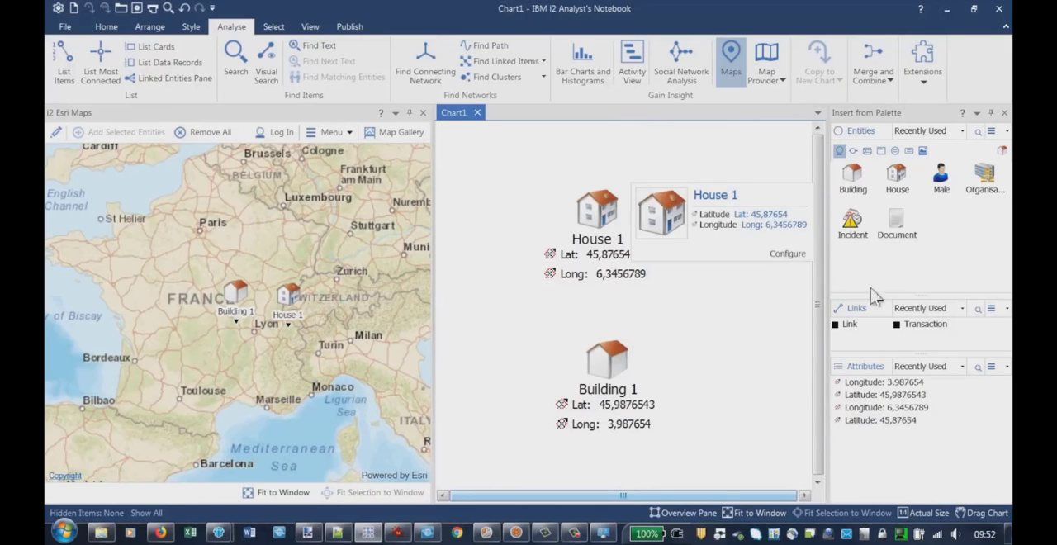
left_click_drag(897, 177, 729, 188)
right_click(729, 188)
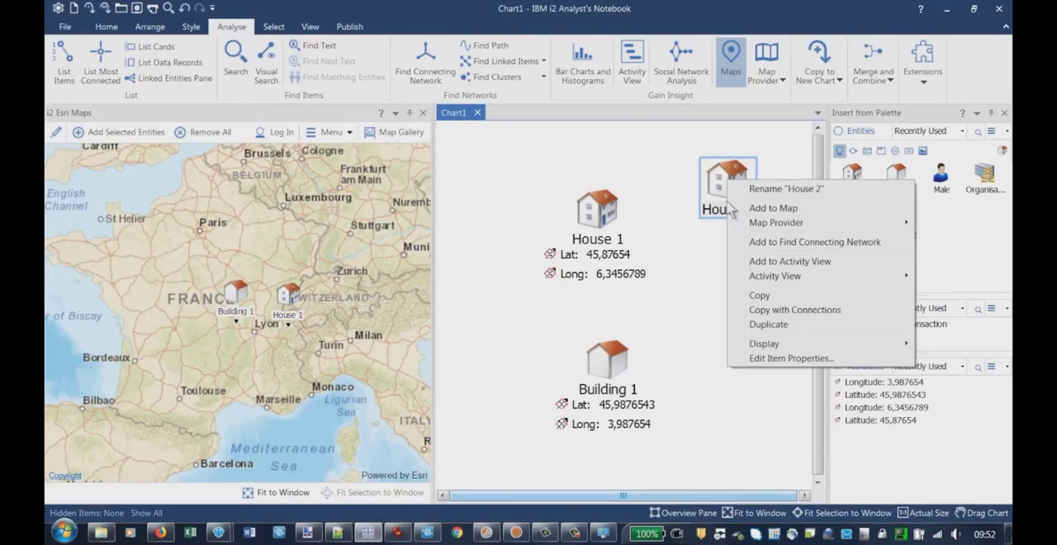
left_click(690, 154)
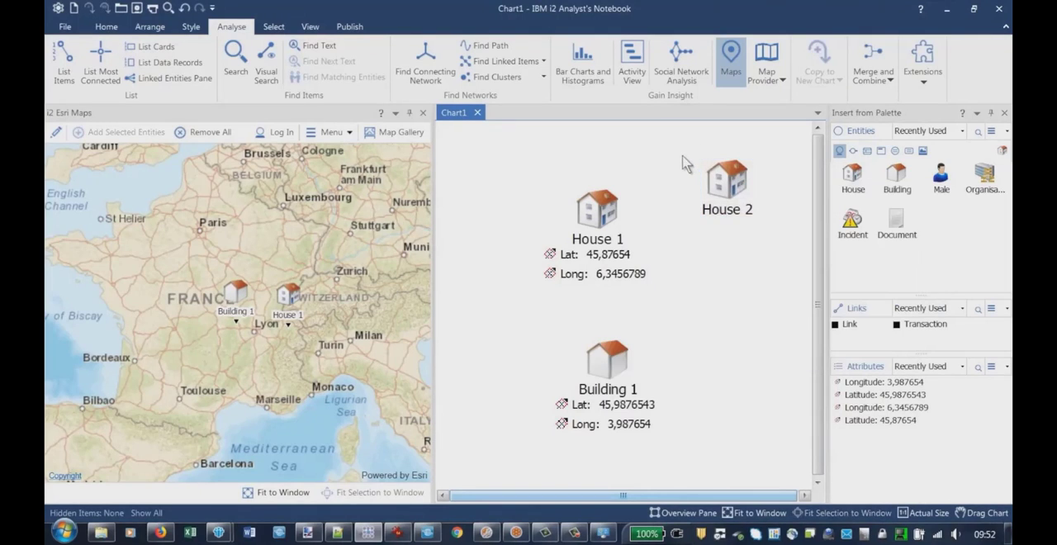
double_click(709, 172)
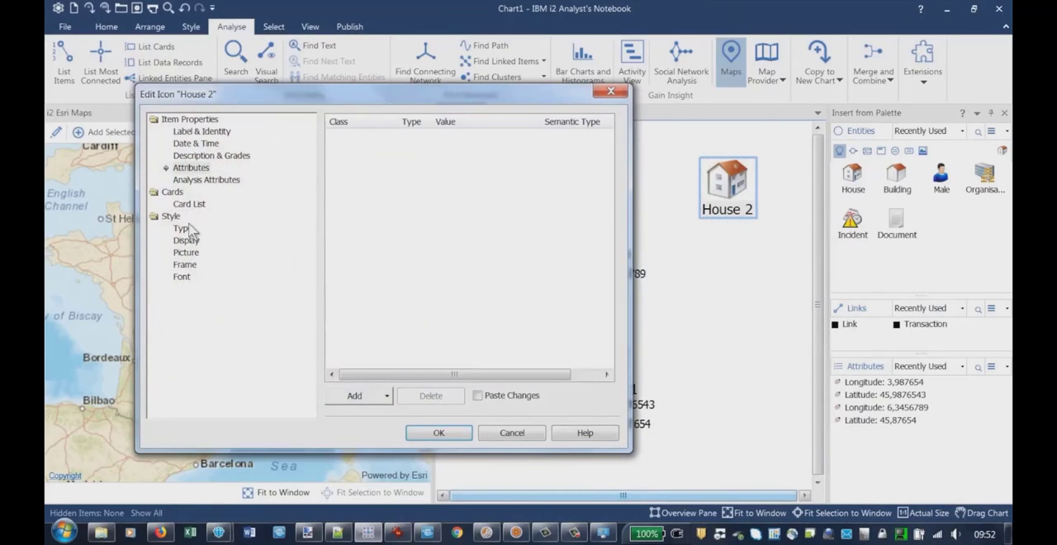
left_click(354, 399)
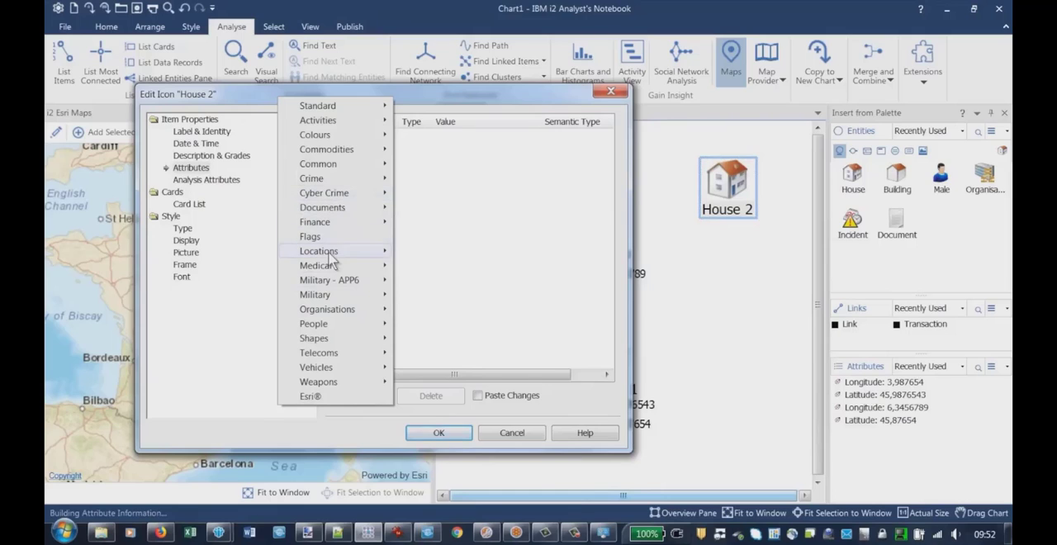
mouse_move(330, 253)
left_click(433, 453)
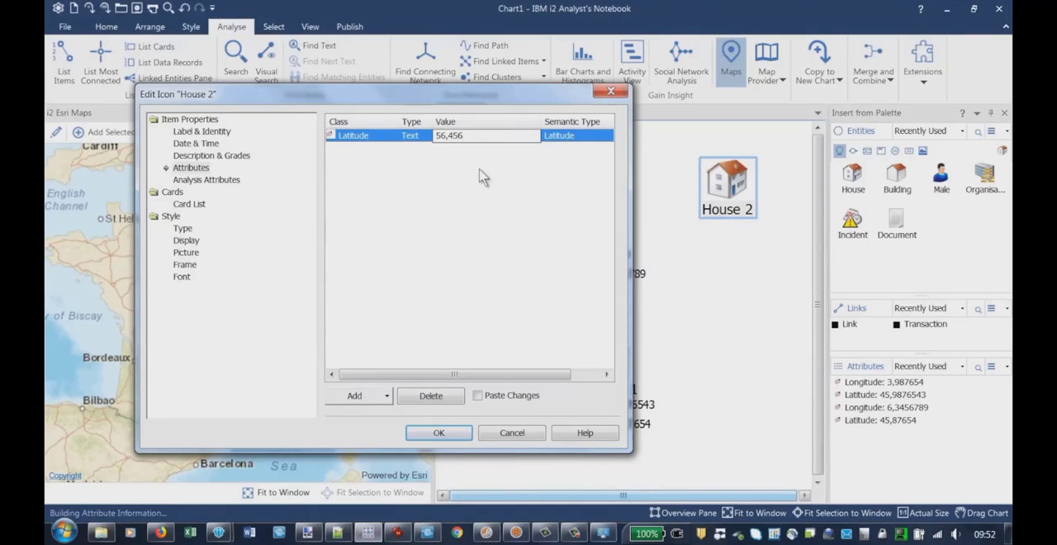
key("Return")
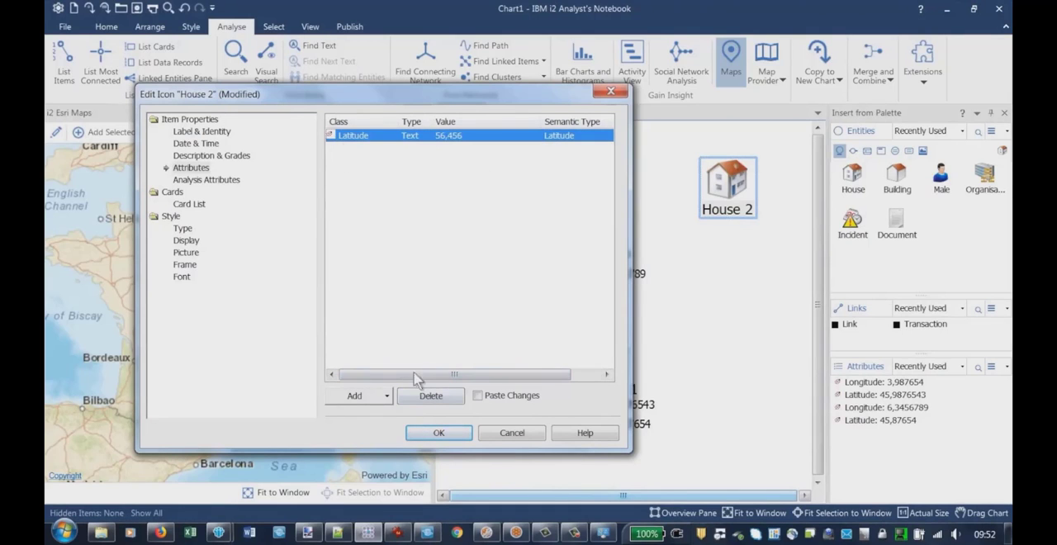
left_click(437, 432)
left_click(718, 247)
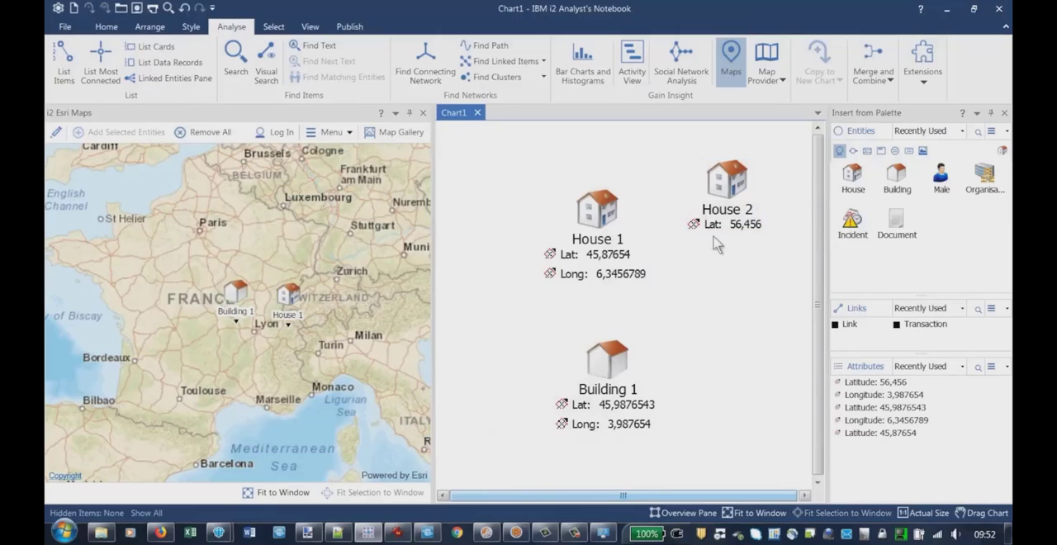
Try to add the second house to the map, read the mapping details message and close it
right_click(720, 184)
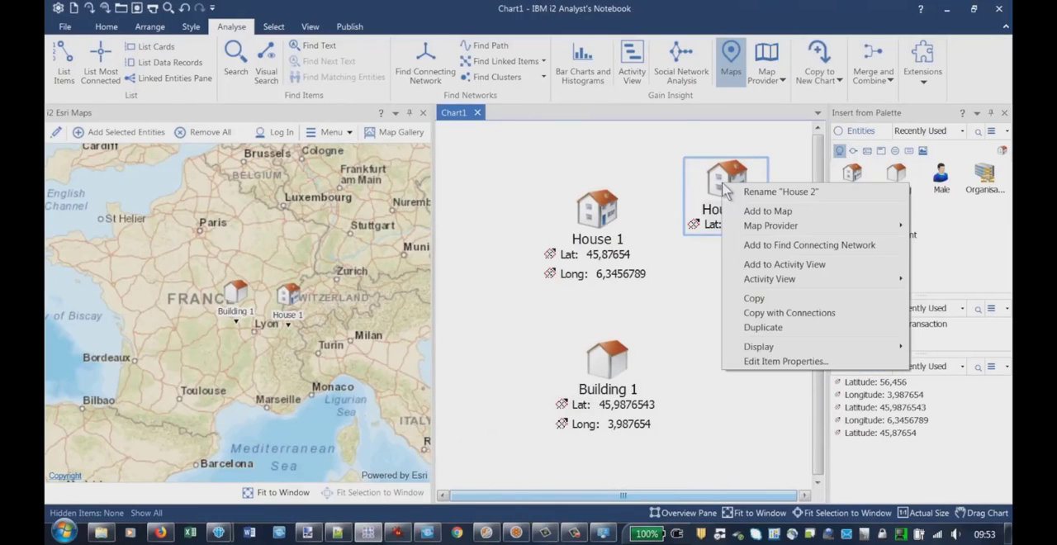
left_click(757, 211)
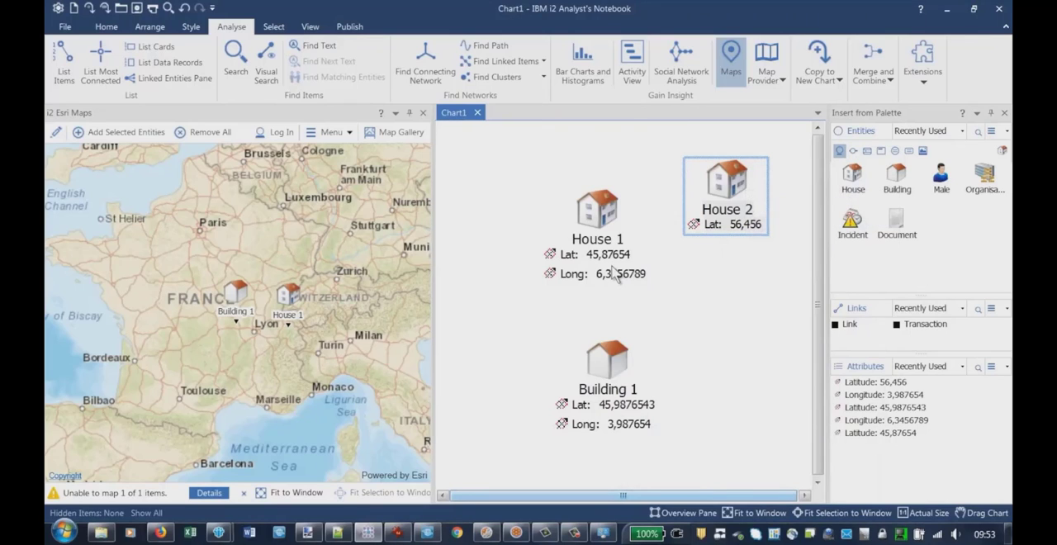
mouse_move(570, 275)
left_click(210, 493)
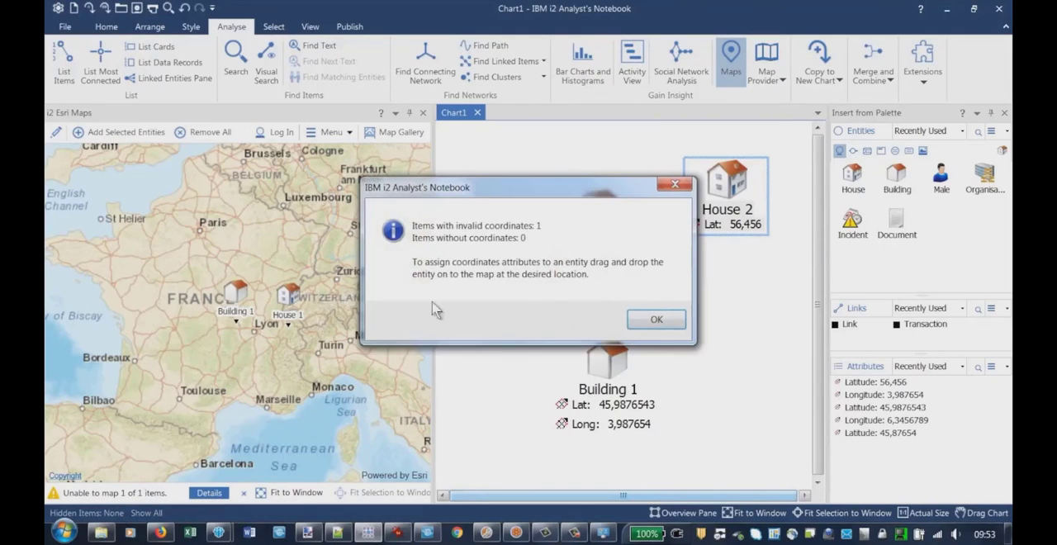
left_click_drag(539, 197, 362, 189)
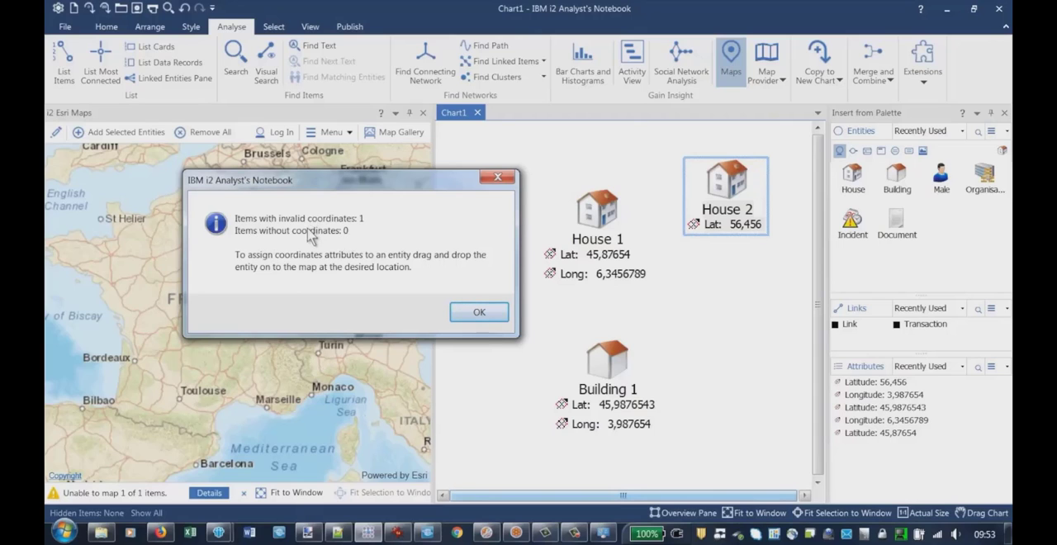
left_click(498, 178)
Place a Male entity below the second house on the chart and try to add it to the map
left_click_drag(943, 175, 710, 304)
right_click(710, 304)
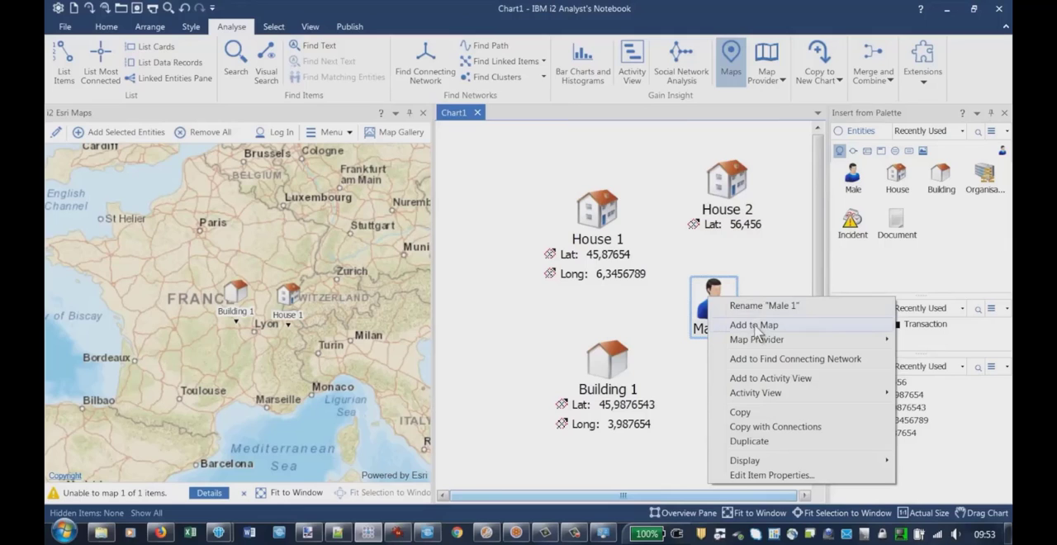
left_click(754, 326)
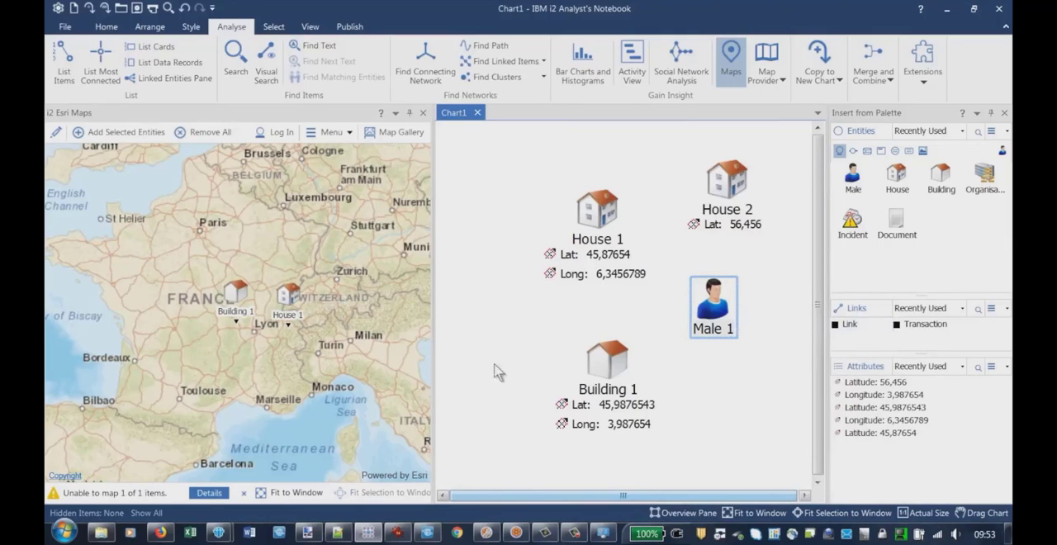
Read the mapping details message for the Male entity, close it and delete that entity from the chart
left_click(208, 493)
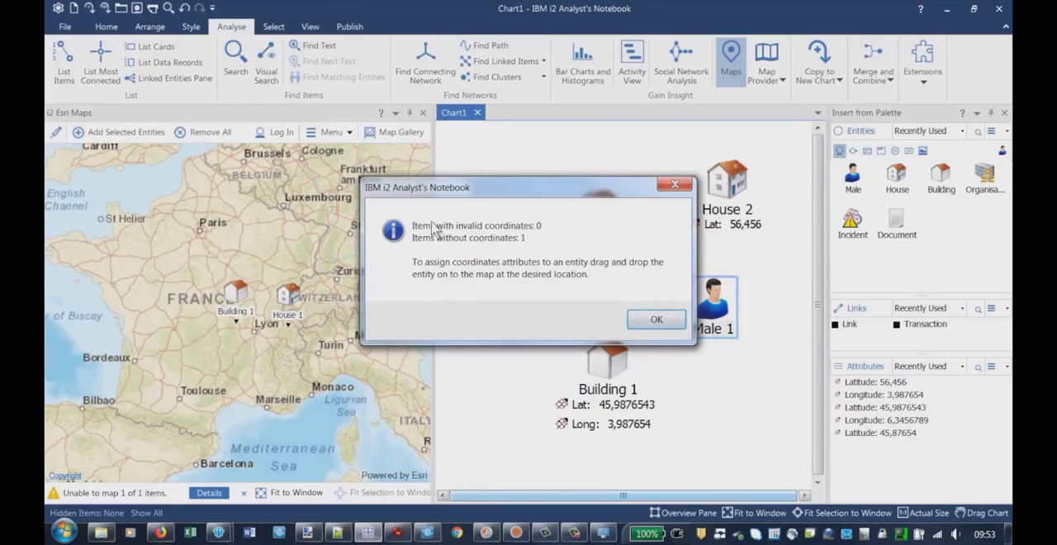
left_click_drag(531, 196, 388, 197)
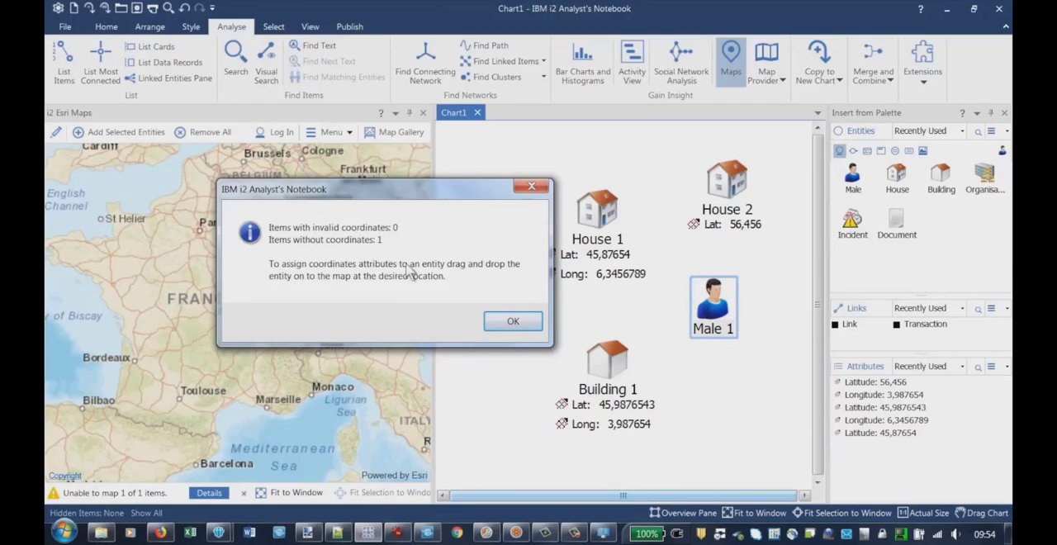
left_click(515, 325)
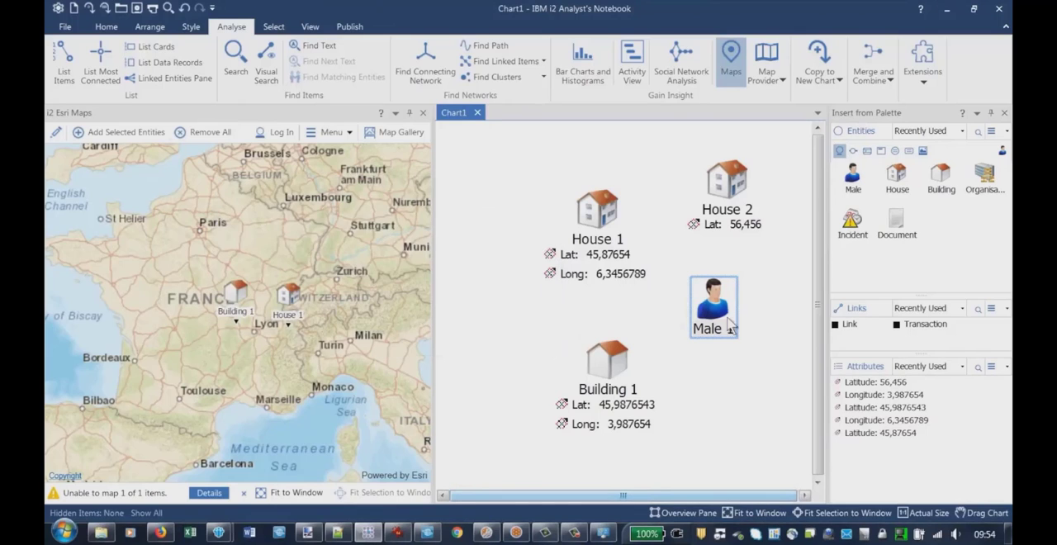
key("Delete")
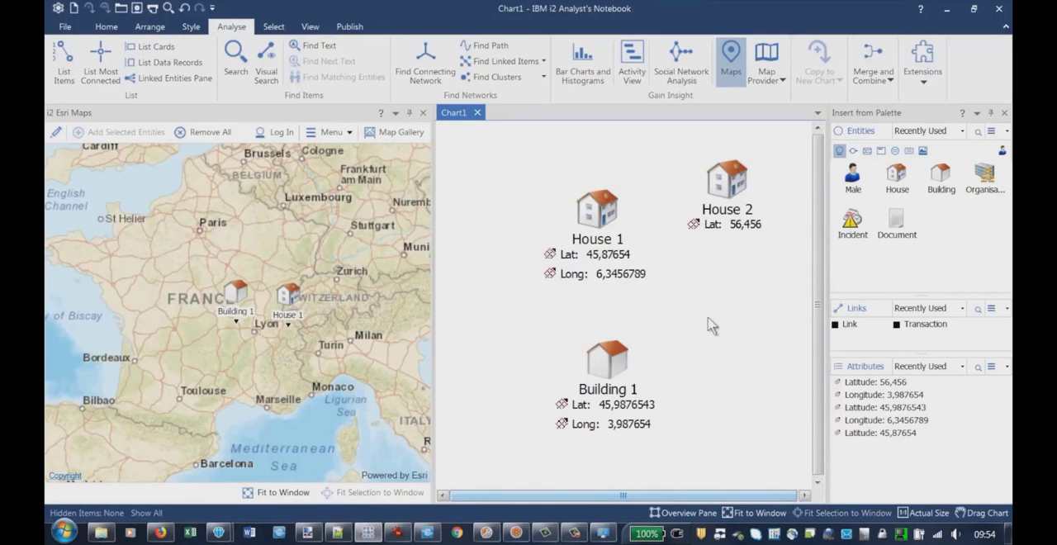
Add a Longitude location attribute with the non-numeric value tryetrye to House 2
double_click(725, 198)
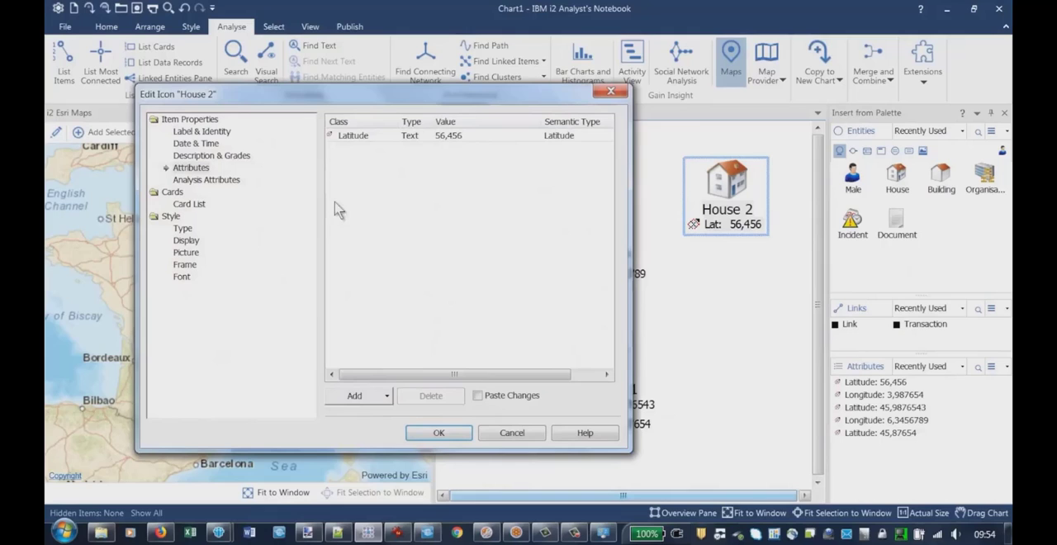
left_click(368, 398)
mouse_move(335, 251)
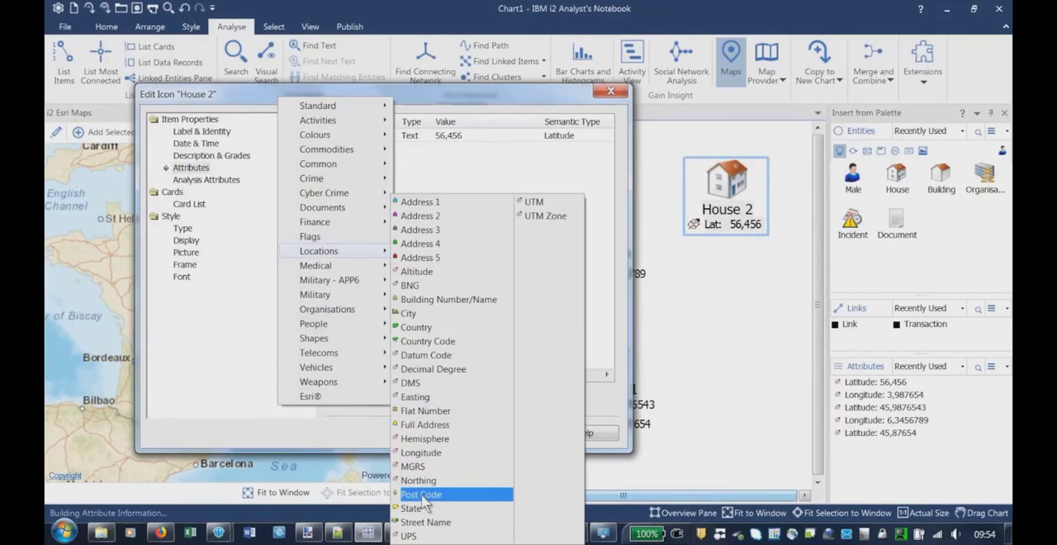
left_click(422, 452)
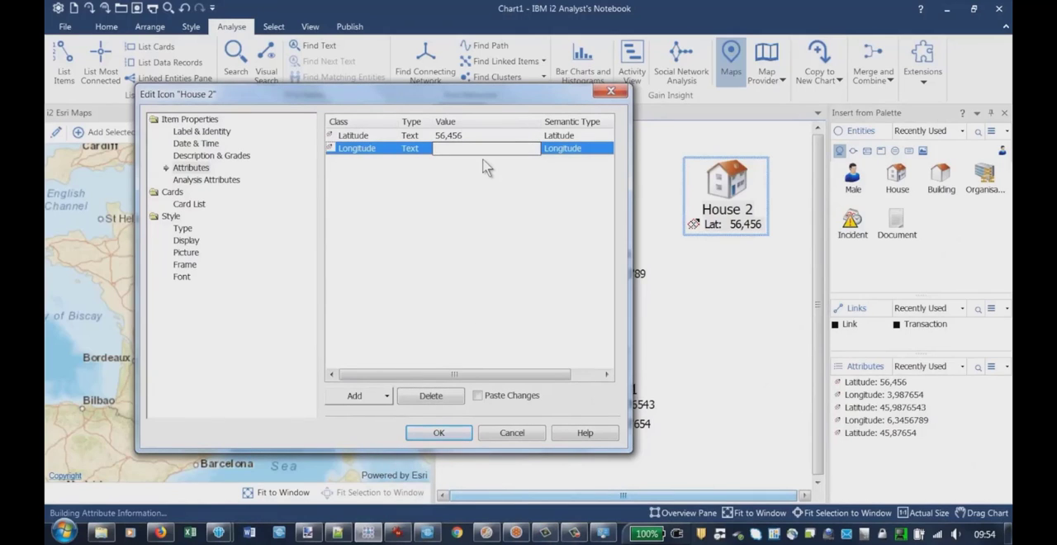
left_click(482, 174)
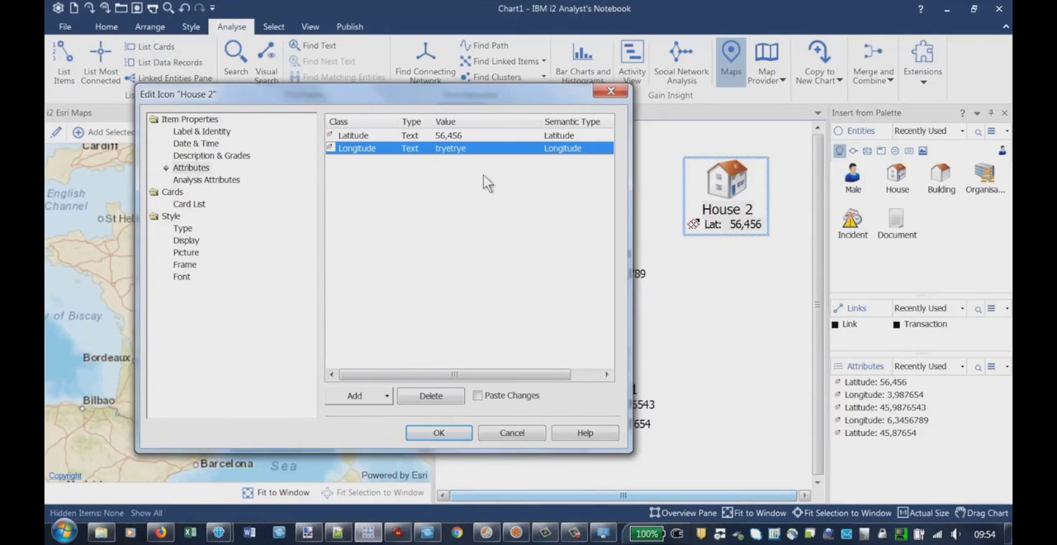
left_click(439, 436)
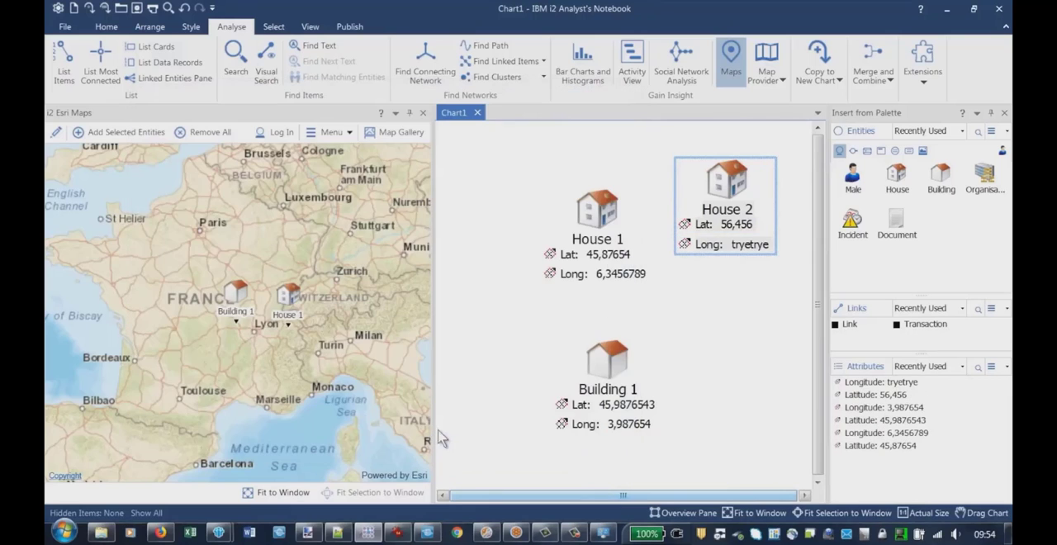
Try to add House 2 with its non-numeric longitude to the map, read the mapping details message and close it
right_click(720, 198)
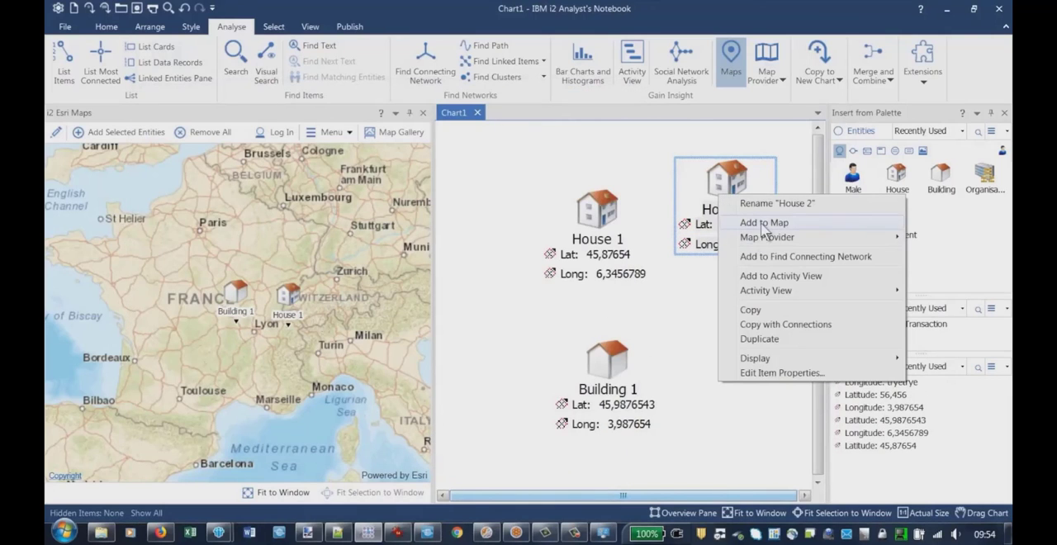
left_click(763, 223)
left_click(203, 493)
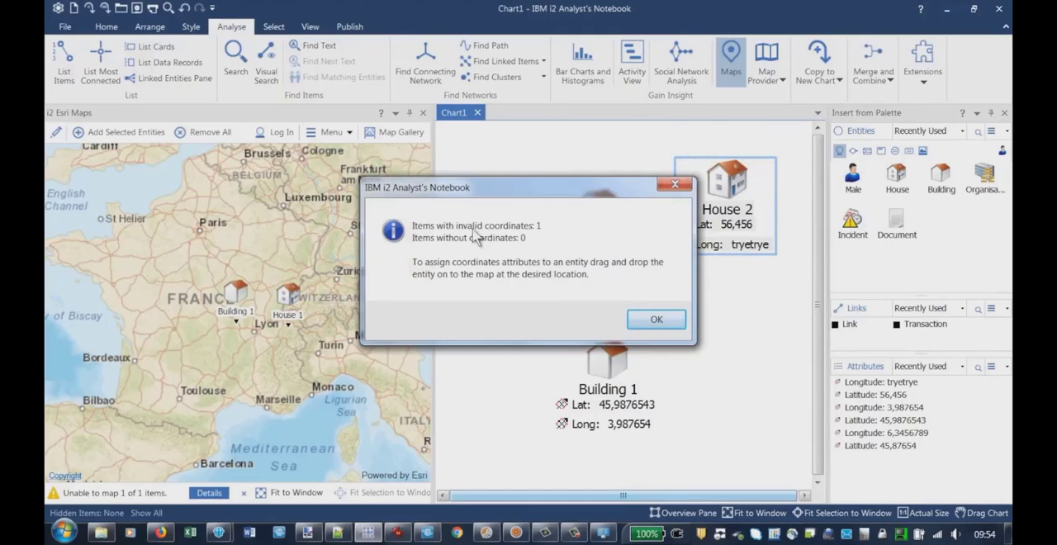
left_click(651, 324)
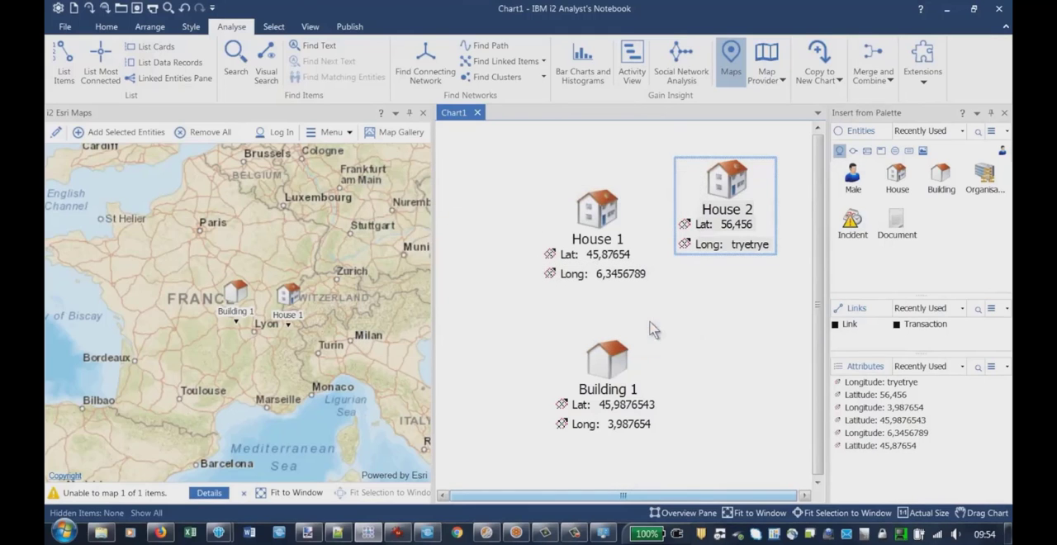
Set House 2's Longitude attribute to 34345, without a decimal separator
double_click(719, 189)
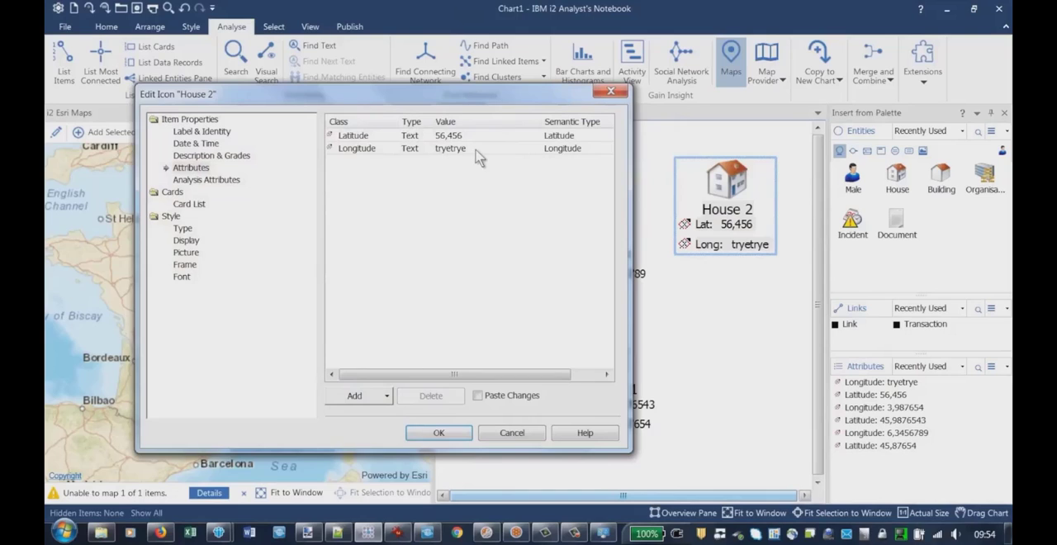
left_click(477, 152)
left_click(482, 147)
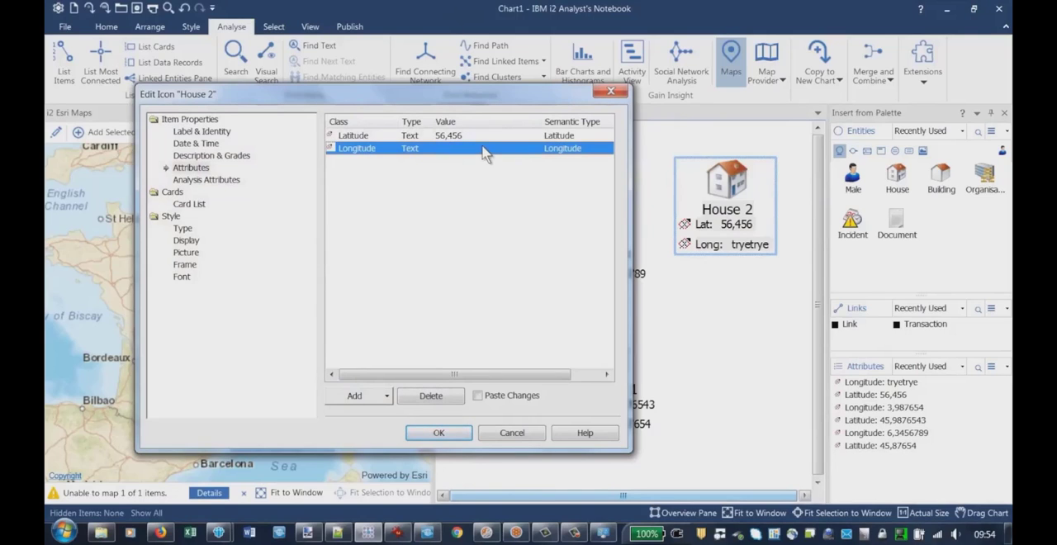
left_click(482, 147)
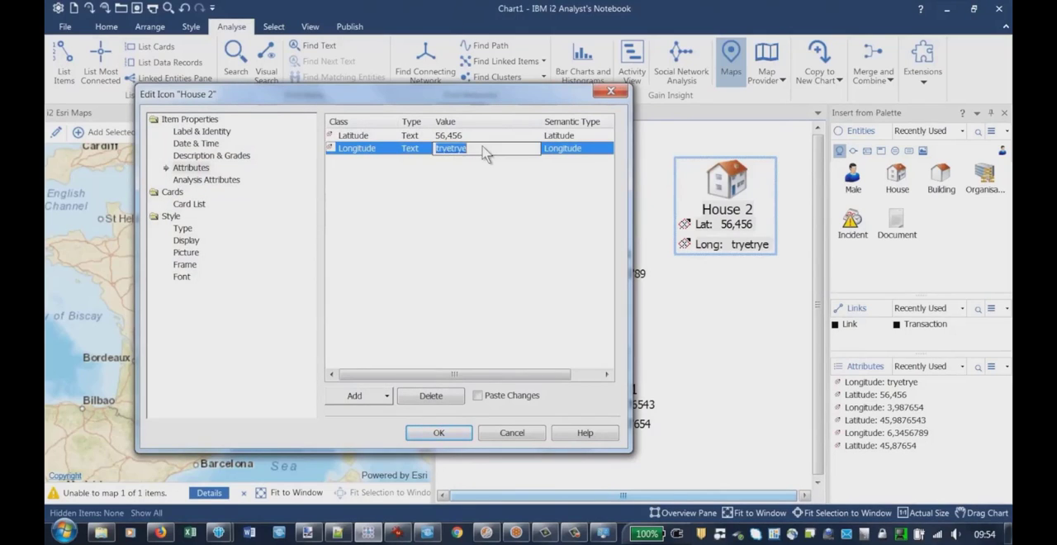
type("34345")
left_click(471, 215)
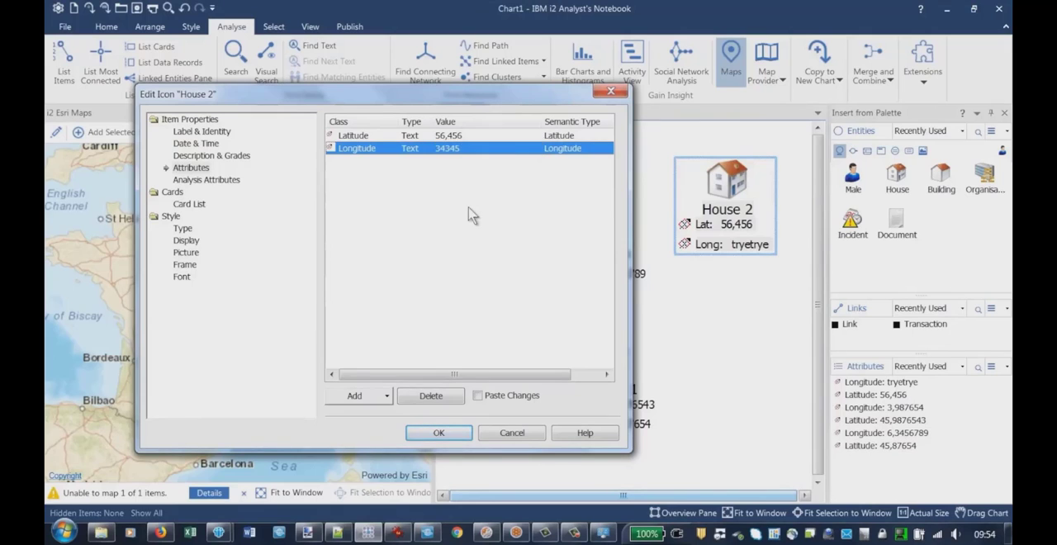
left_click(438, 433)
Try to map House 2 with longitude 34345, then read and close the mapping details message
right_click(708, 216)
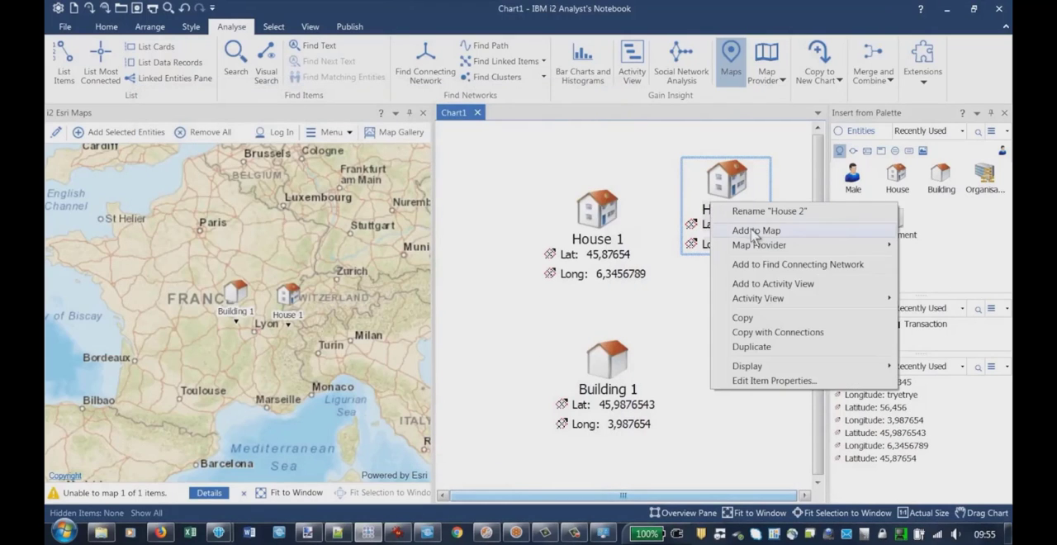
left_click(751, 233)
left_click(210, 495)
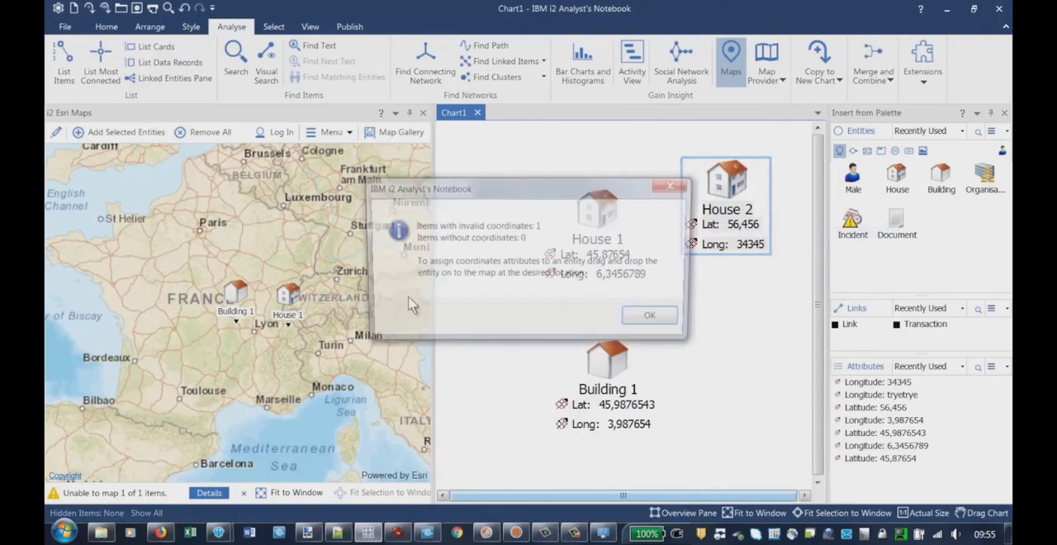
left_click(656, 320)
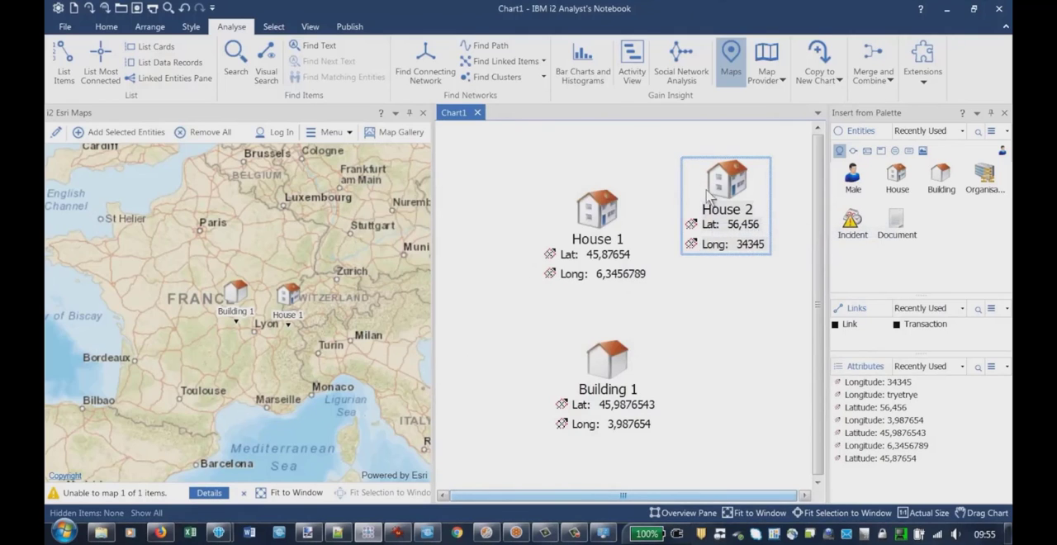
Correct House 2's Longitude attribute to 34,345
double_click(727, 186)
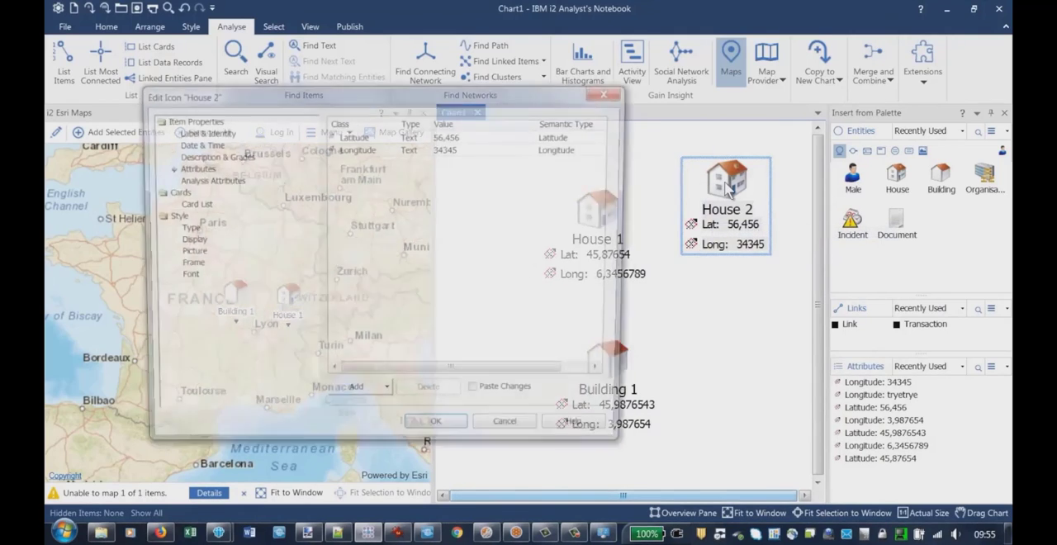
left_click(447, 152)
left_click(452, 148)
left_click(446, 149)
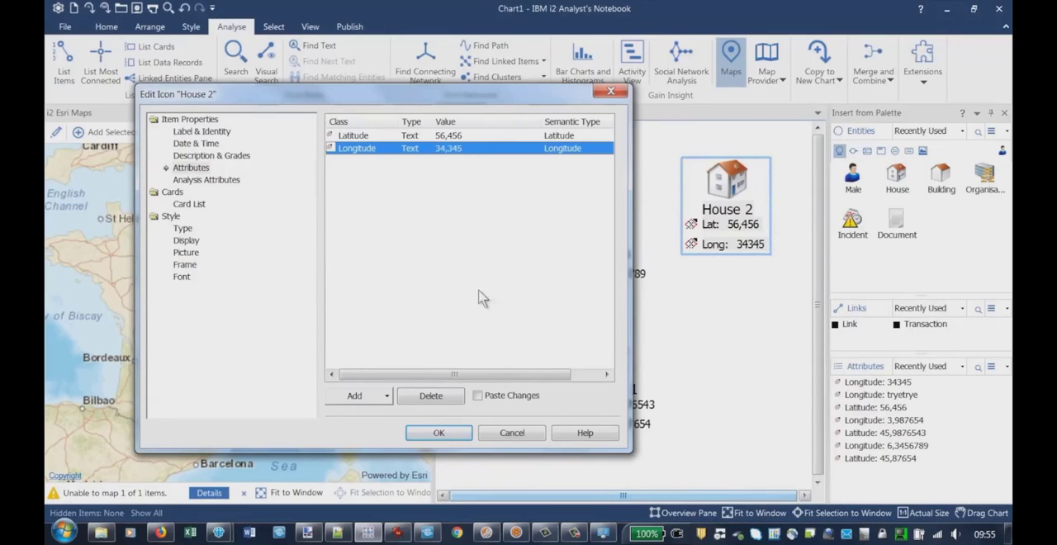
left_click(444, 435)
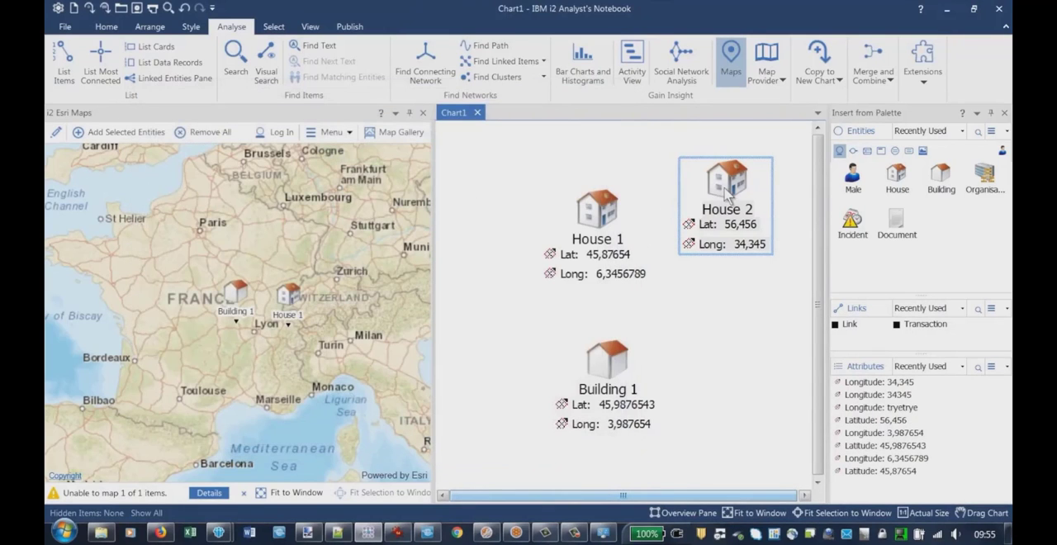
Add House 2 with its corrected coordinates to the map and clear the selection
right_click(727, 195)
left_click(756, 216)
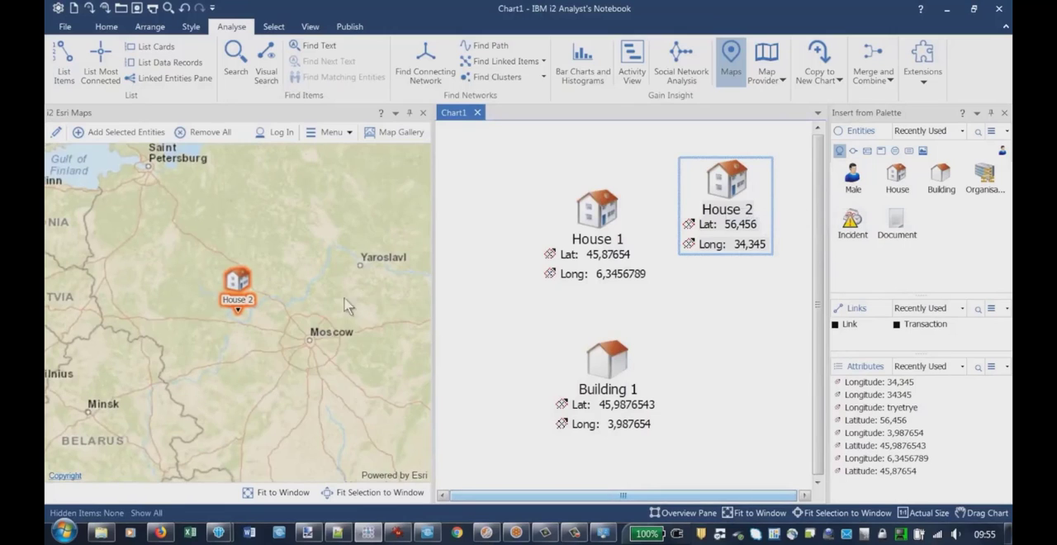
left_click(267, 239)
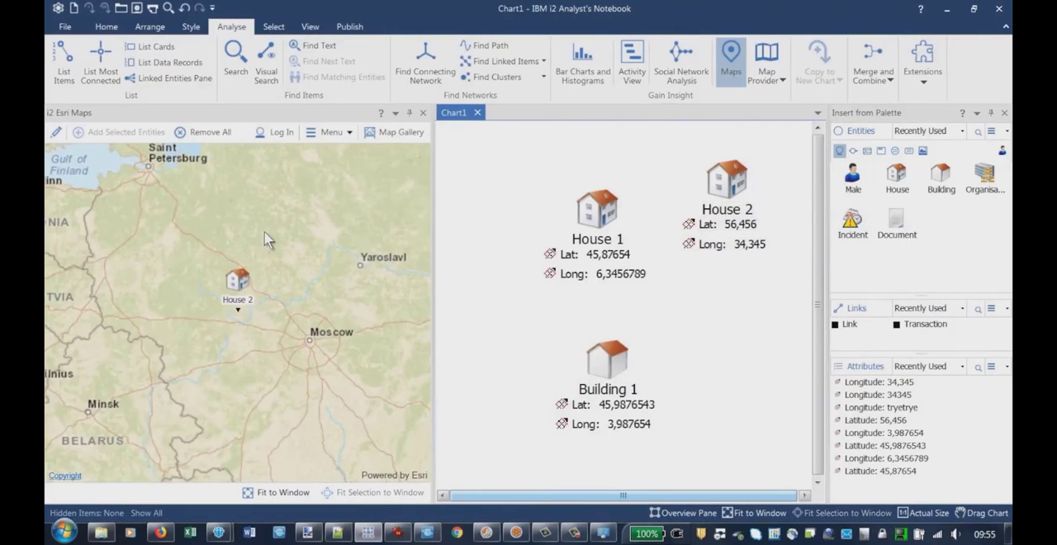
Examine where House 2 lies on the map relative to House 1 and Building 1
scroll(266, 239, "down", 3)
scroll(210, 256, "up", 1)
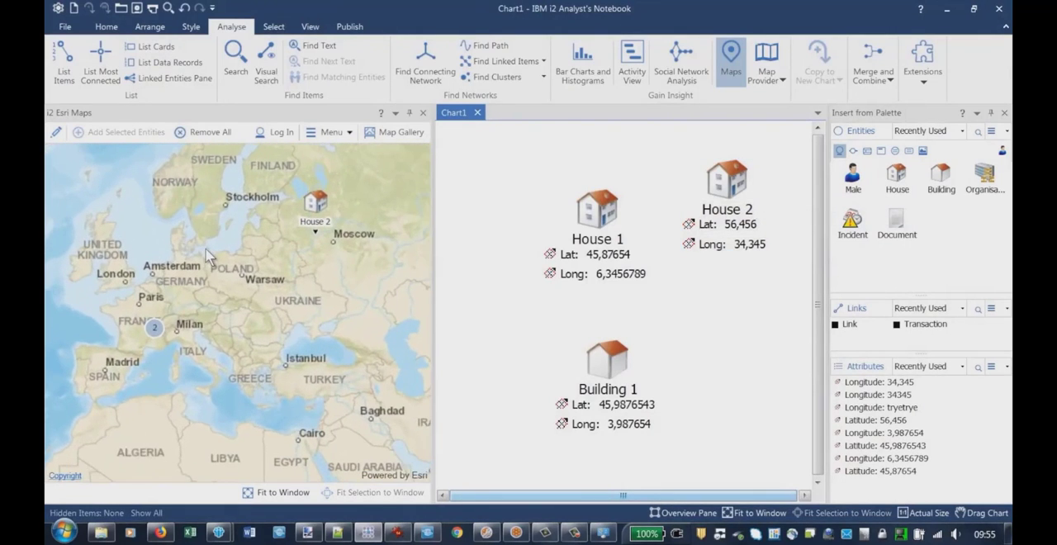
scroll(206, 256, "up", 2)
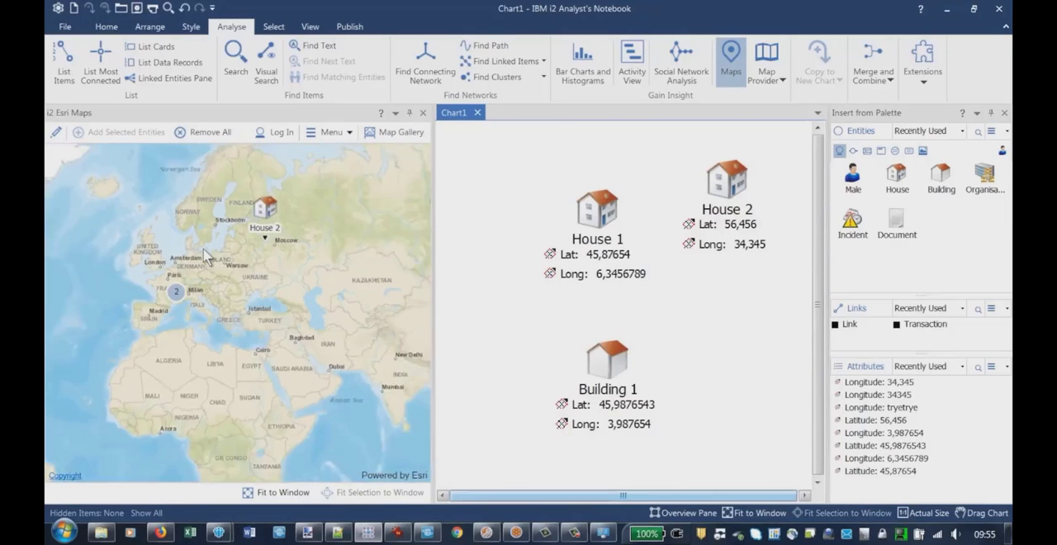
left_click_drag(340, 266, 151, 388)
scroll(286, 344, "down", 2)
scroll(288, 351, "up", 1)
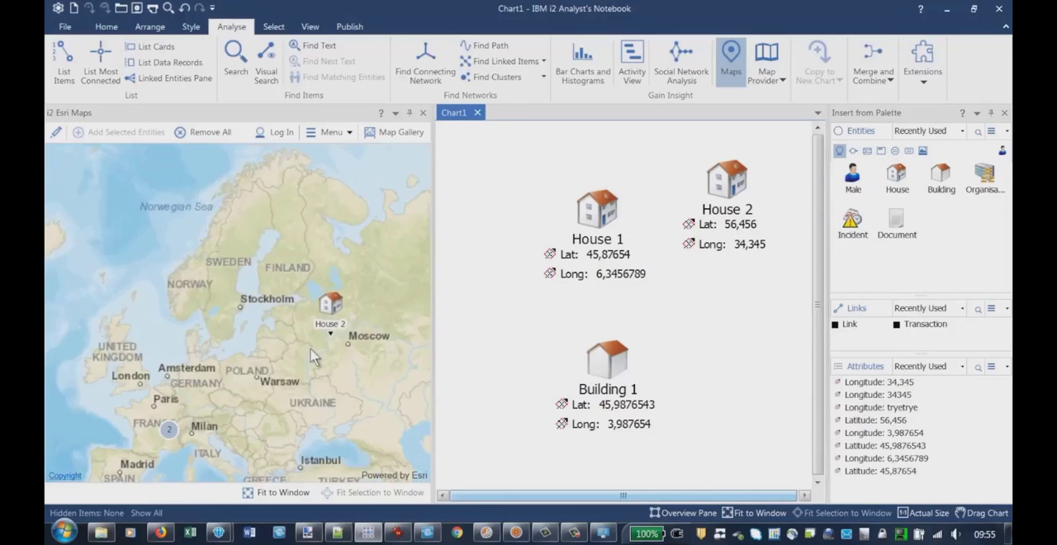
scroll(308, 354, "up", 1)
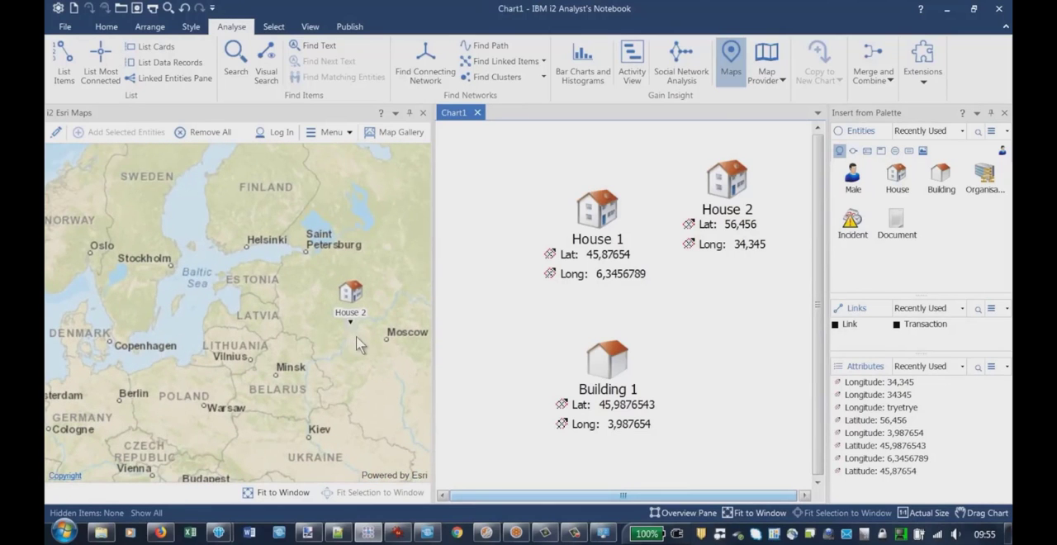
left_click_drag(357, 338, 337, 363)
left_click_drag(186, 469, 293, 312)
left_click_drag(225, 350, 327, 300)
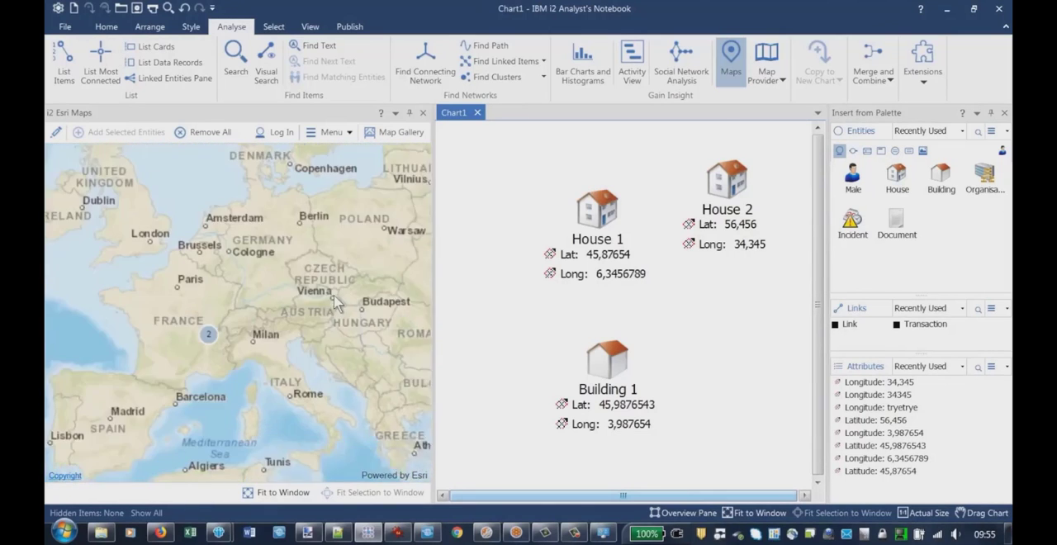
Examine how Building 1 and House 1 are displayed individually or grouped at different map scales
scroll(264, 327, "up", 1)
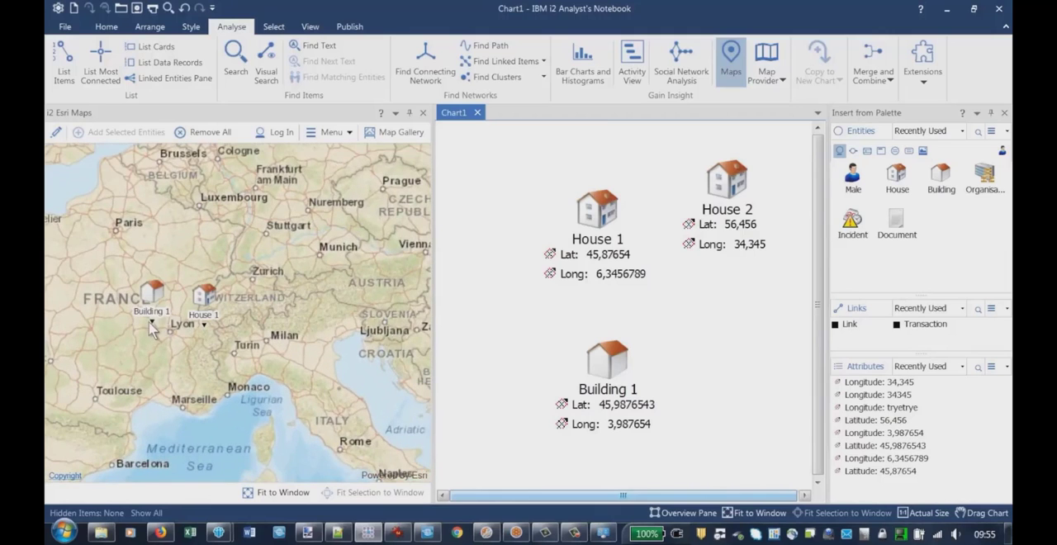
left_click_drag(152, 328, 209, 317)
scroll(221, 302, "down", 1)
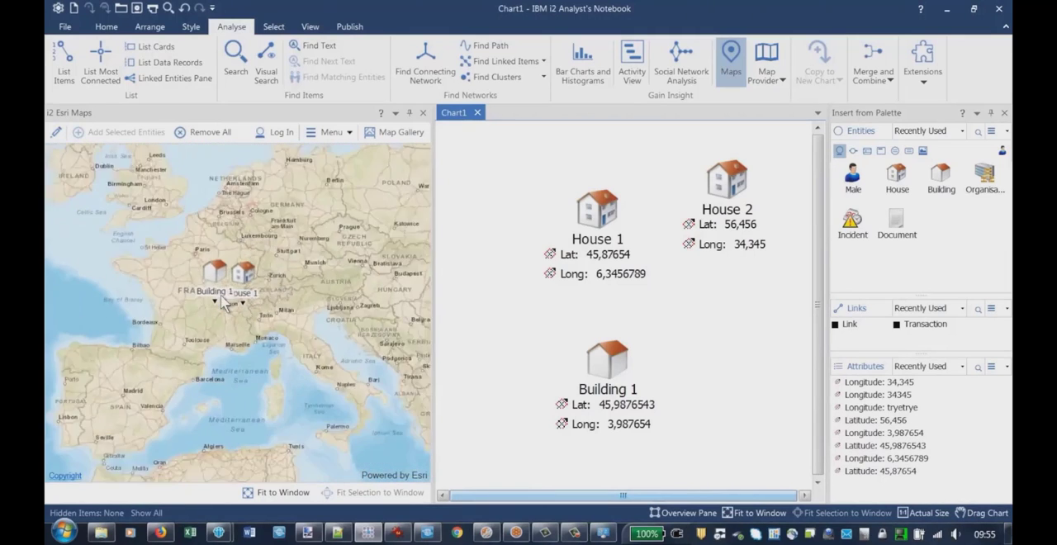
scroll(231, 299, "up", 1)
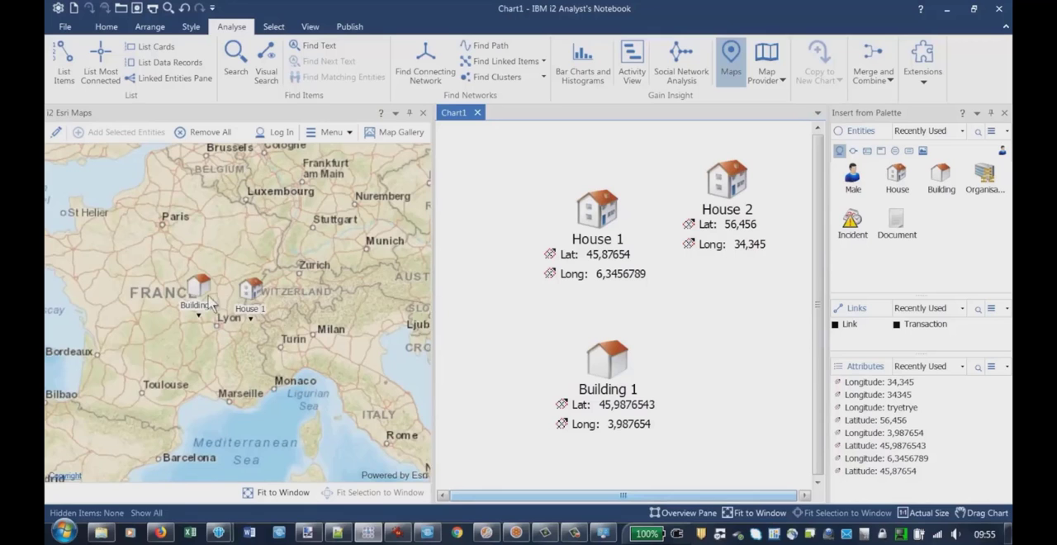
scroll(252, 299, "down", 1)
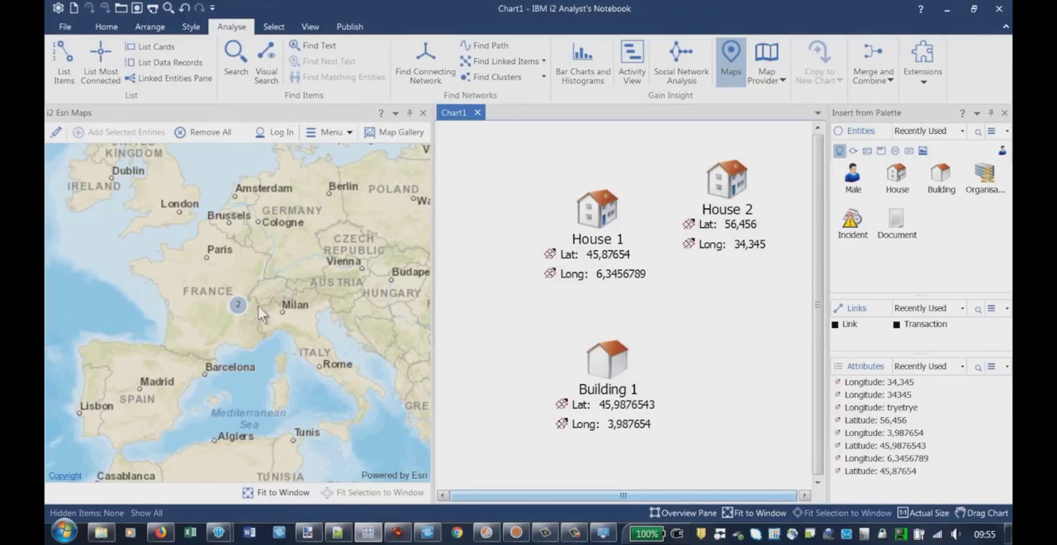
scroll(211, 299, "down", 3)
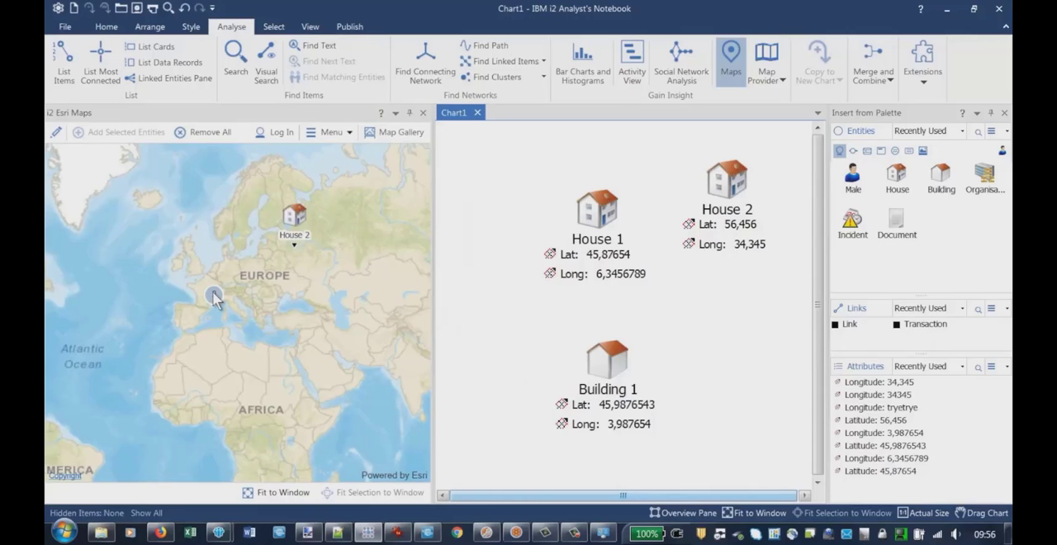
scroll(237, 295, "up", 3)
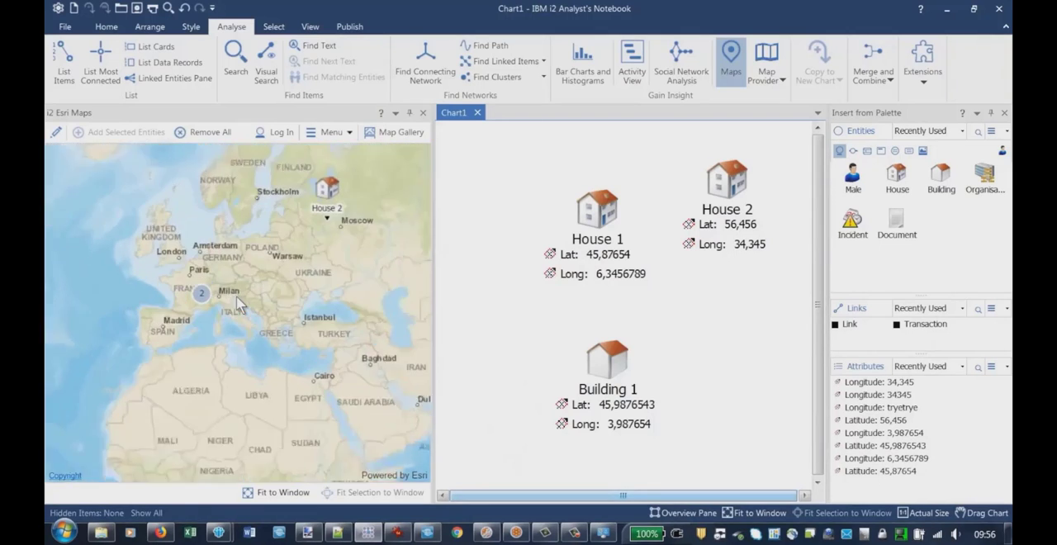
Insert a new House entity on the chart labelled with its Paris street address and move House 1 beside Building 1
left_click_drag(64, 284, 212, 323)
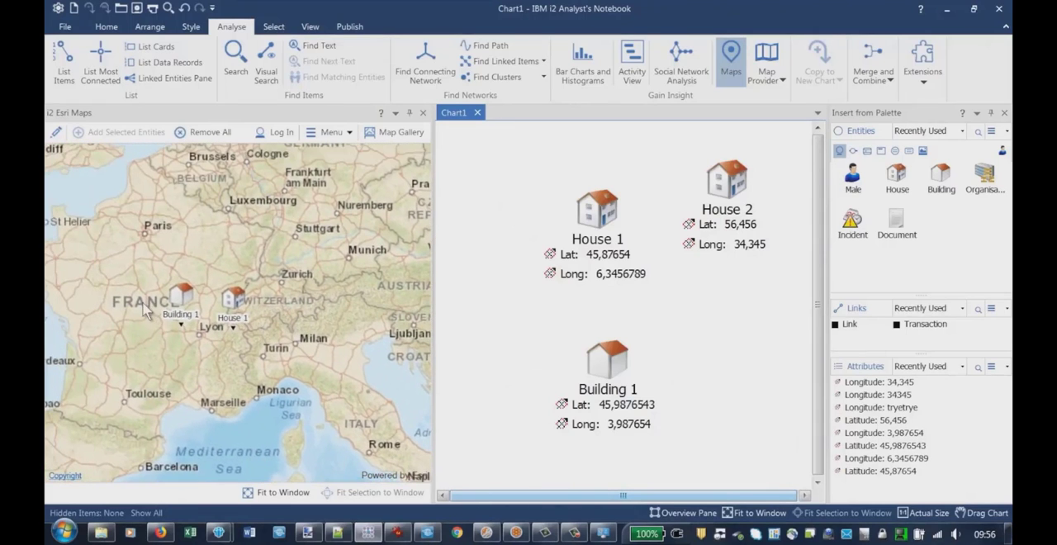
left_click_drag(142, 301, 209, 333)
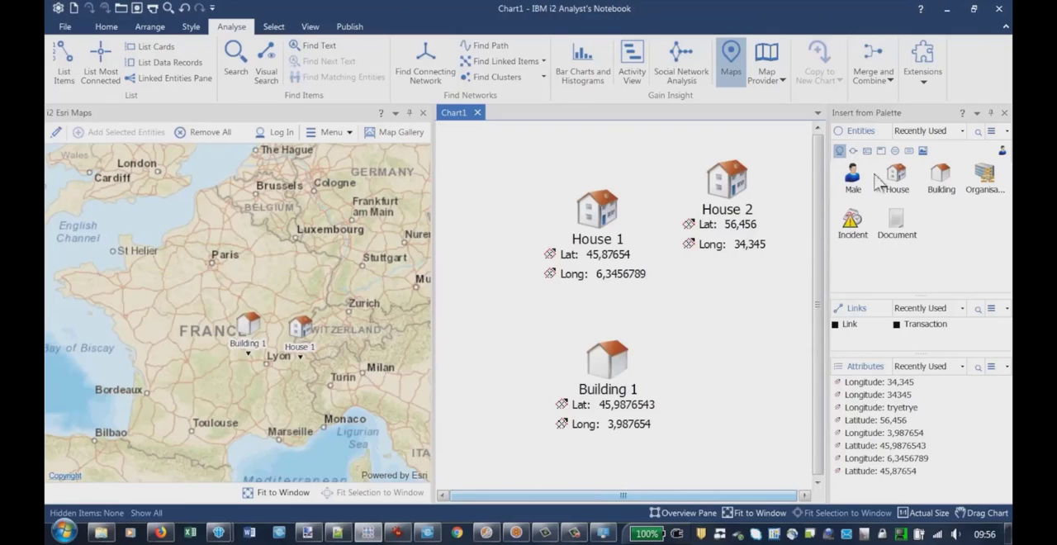
left_click_drag(897, 180, 497, 175)
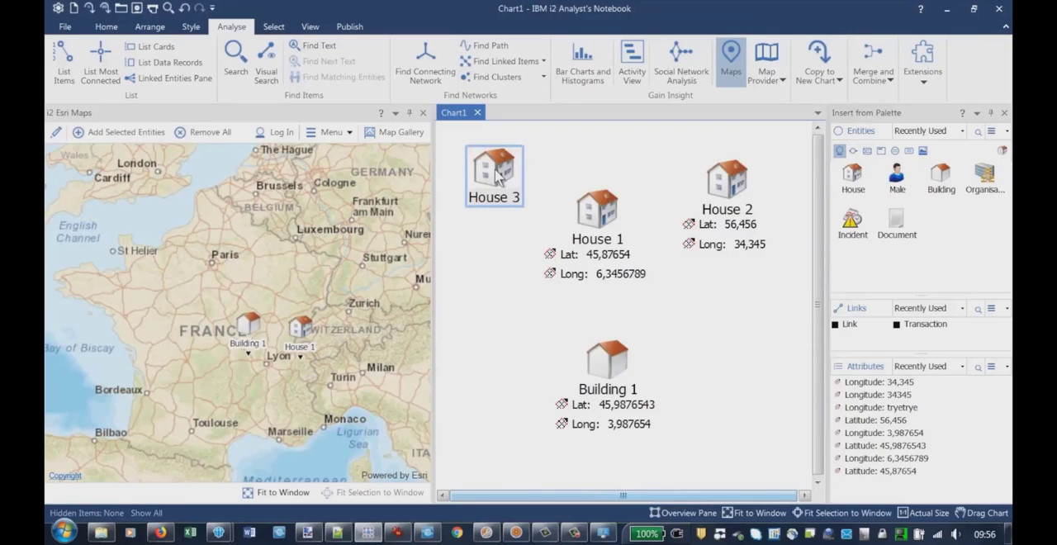
left_click(497, 178)
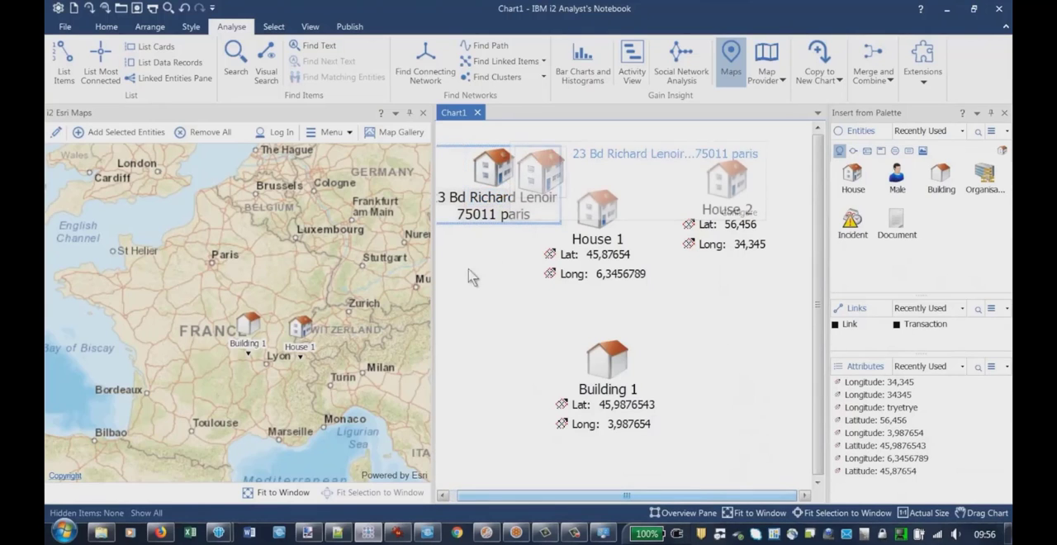
key("Return")
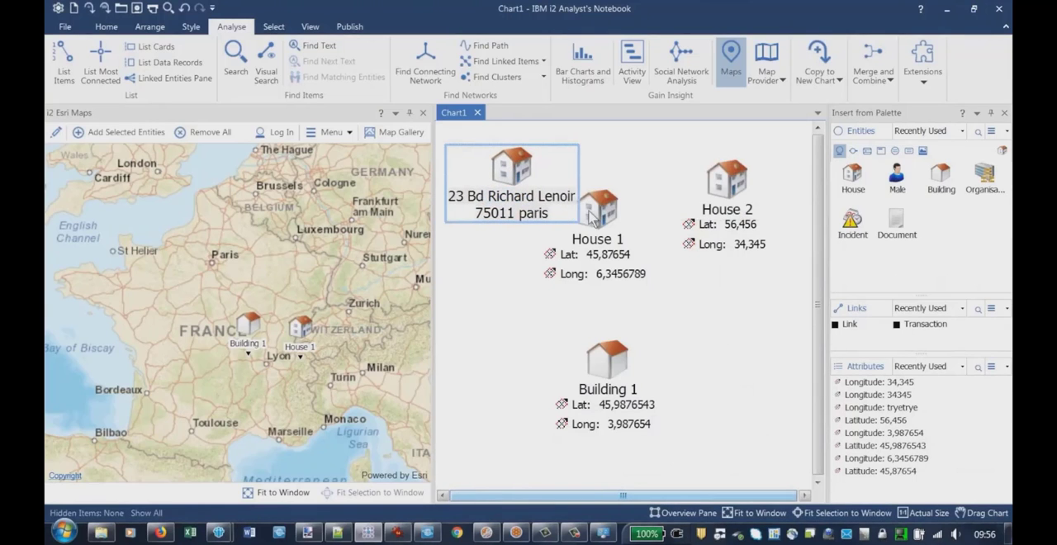
left_click_drag(591, 213, 701, 335)
Try to add the newly labelled house to the map and check the details of the unmapped item
left_click(514, 179)
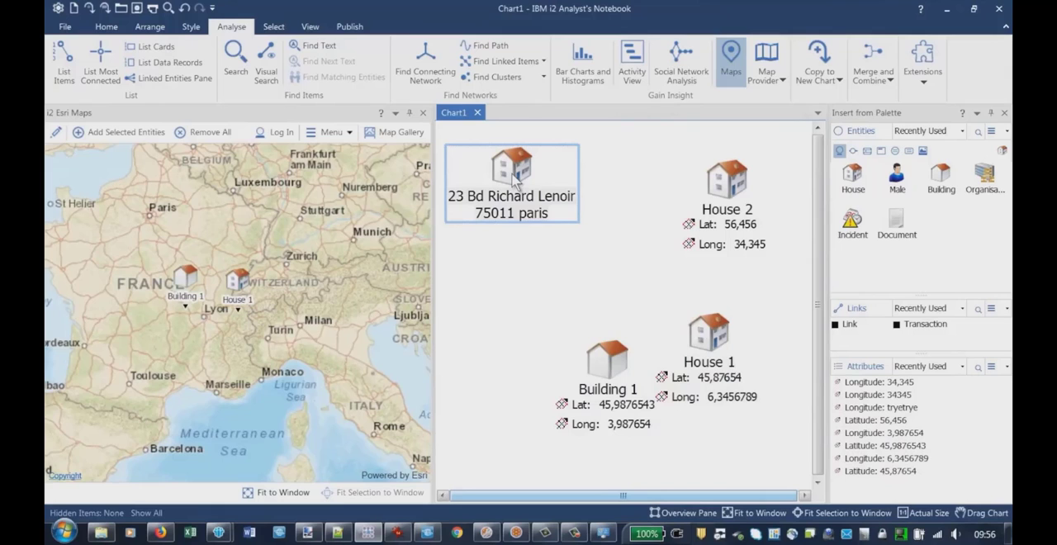
right_click(512, 174)
left_click(569, 207)
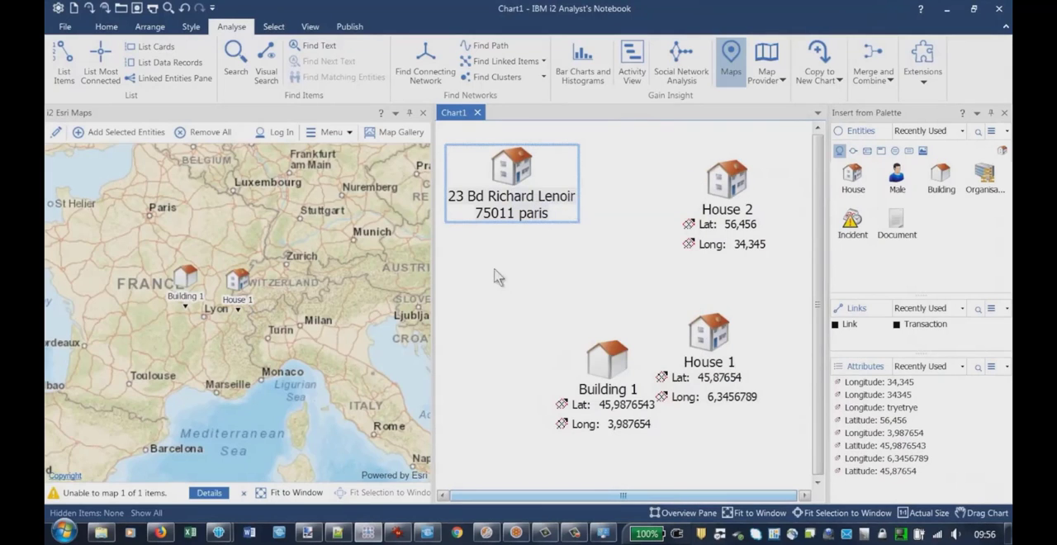
left_click(209, 494)
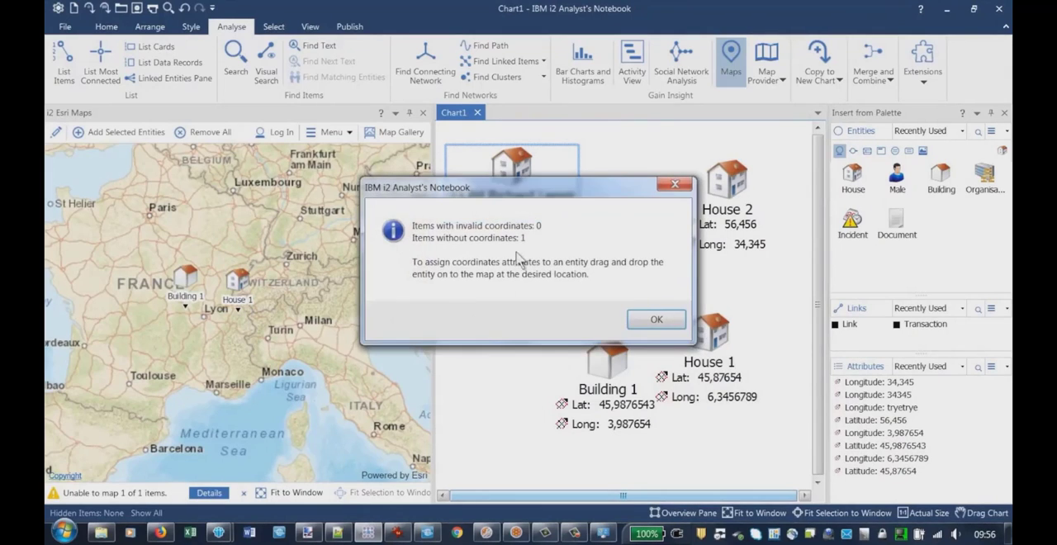
left_click(655, 320)
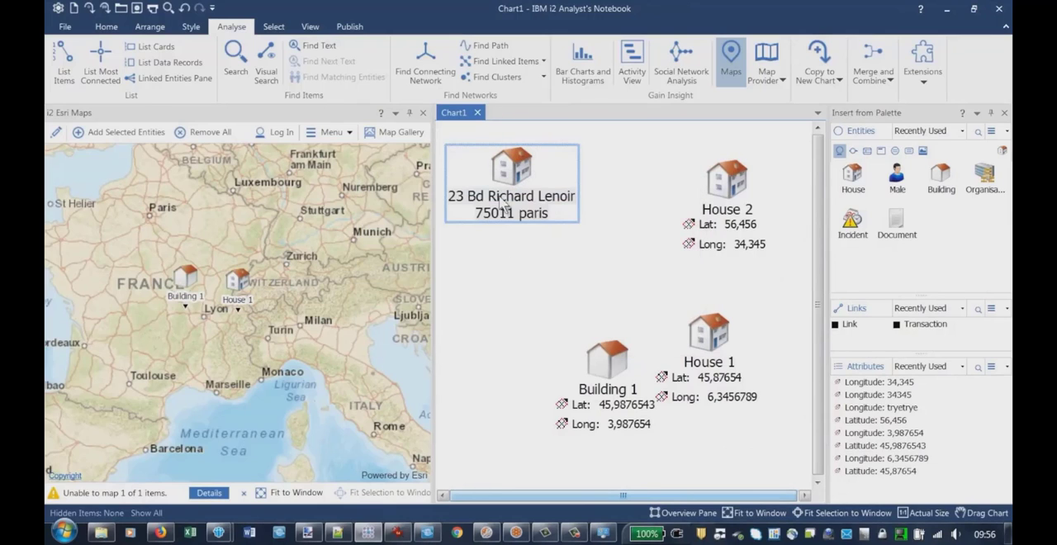
Assign coordinates to the street-address house by placing it on the map in Paris, just south of the Bréguet Sabin metro station
left_click_drag(522, 175, 532, 186)
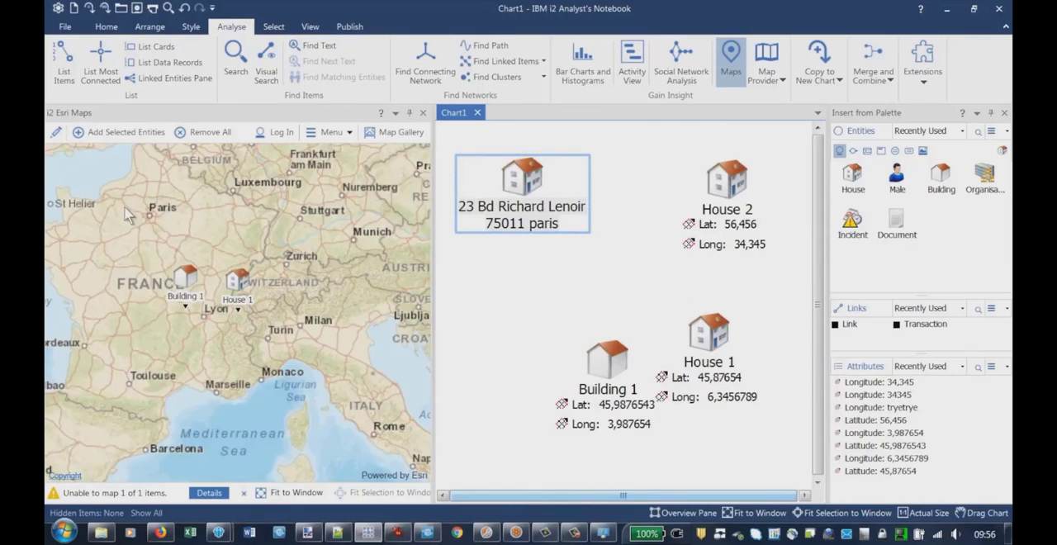
scroll(128, 206, "up", 5)
left_click_drag(333, 300, 230, 308)
scroll(347, 345, "up", 5)
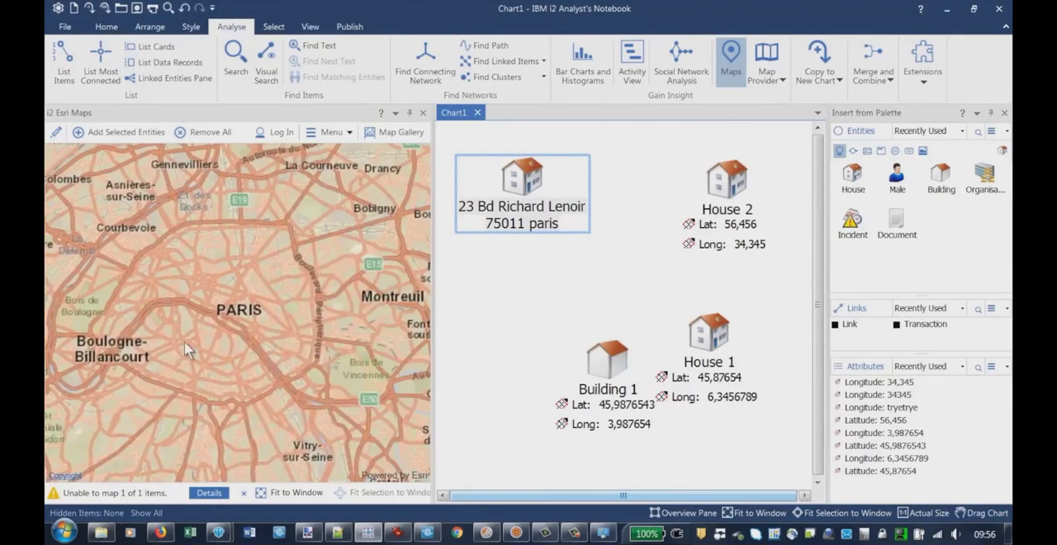
left_click_drag(372, 252, 161, 295)
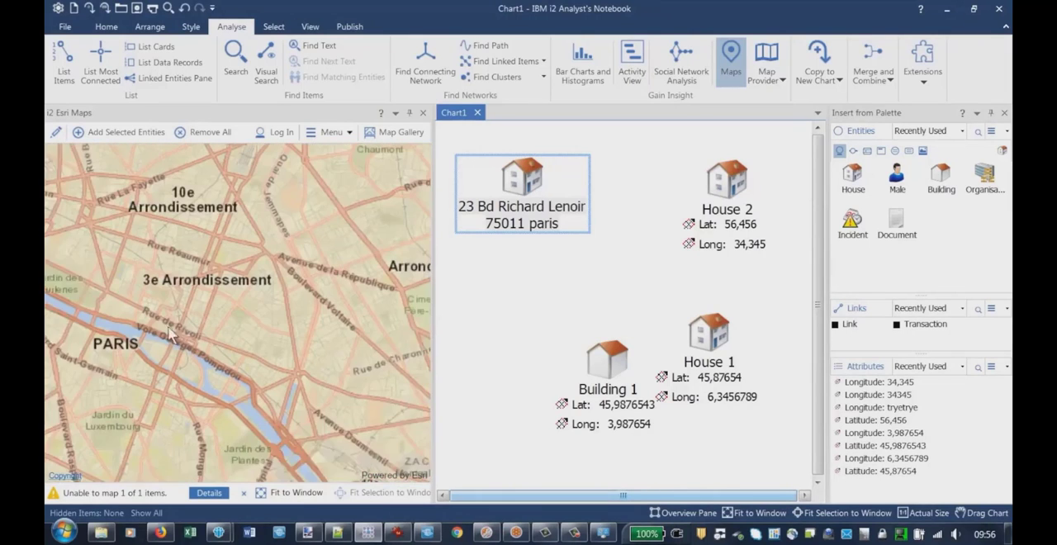
left_click_drag(314, 340, 279, 421)
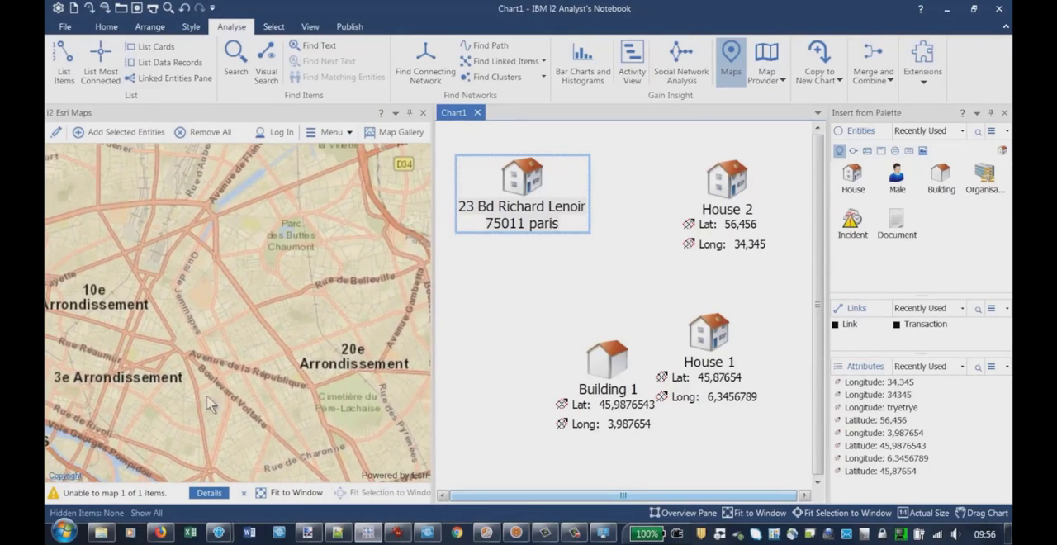
scroll(152, 332, "up", 2)
scroll(260, 413, "down", 2)
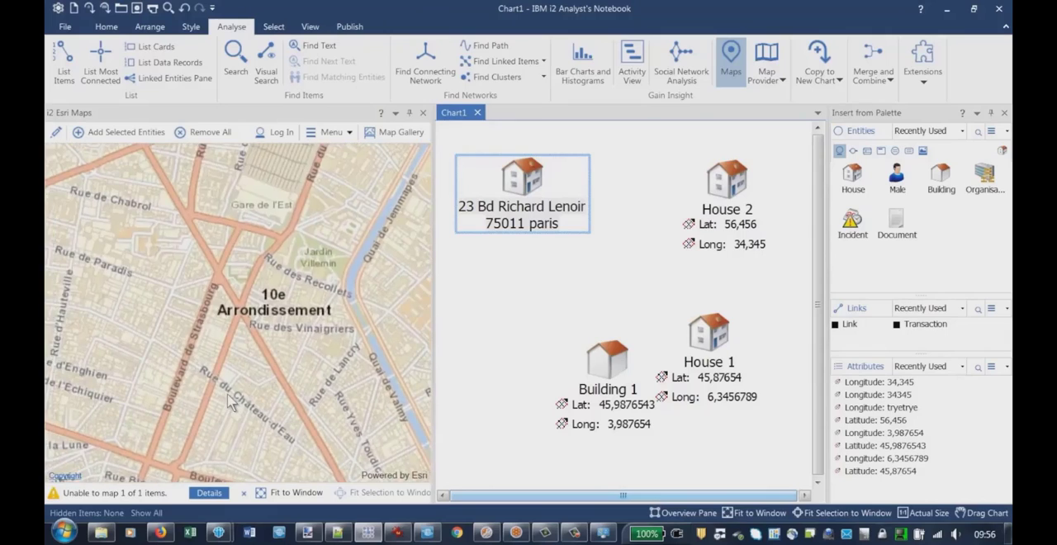
scroll(268, 401, "down", 3)
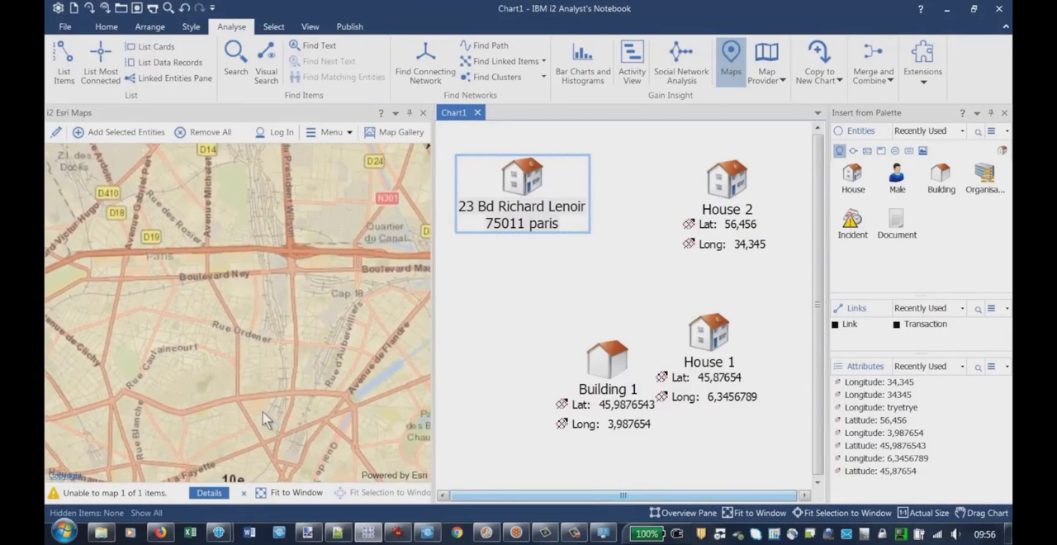
scroll(278, 285, "up", 3)
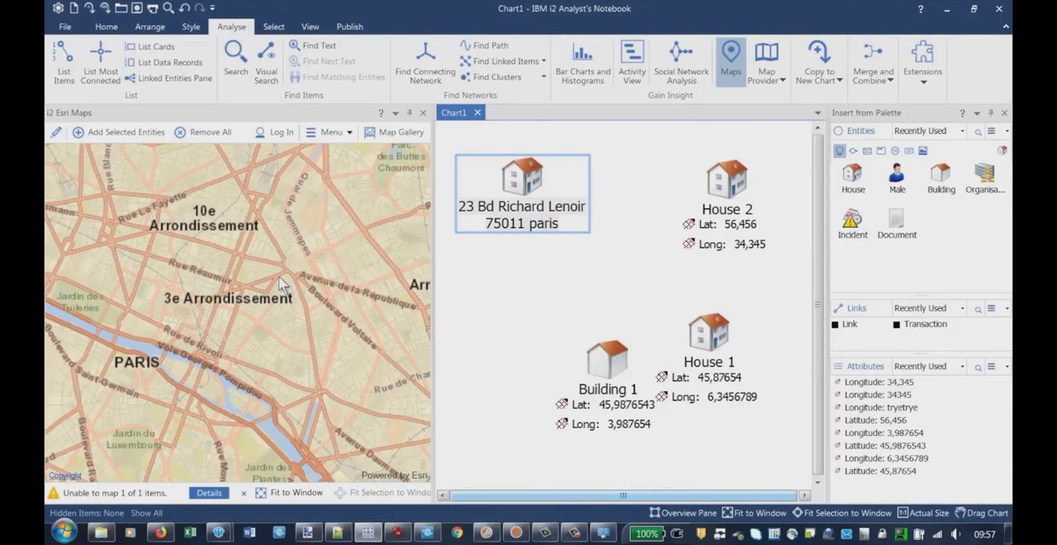
scroll(280, 285, "up", 1)
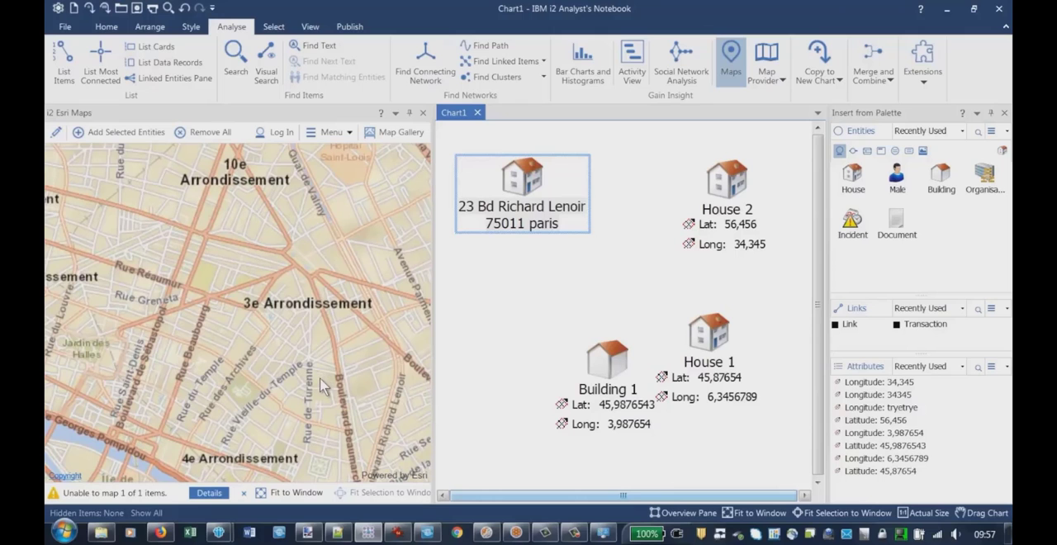
scroll(319, 377, "up", 2)
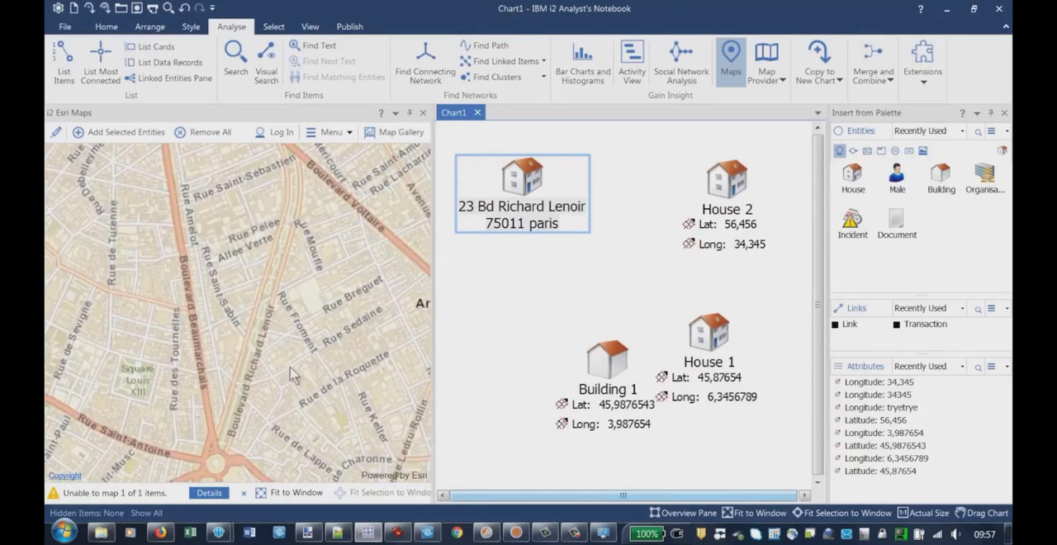
left_click_drag(302, 418, 282, 348)
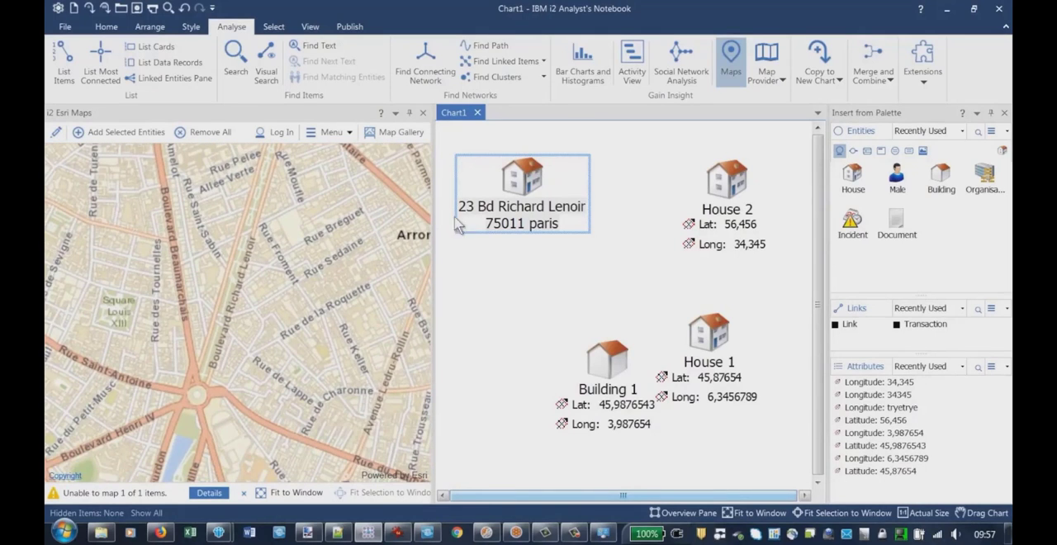
scroll(253, 276, "up", 1)
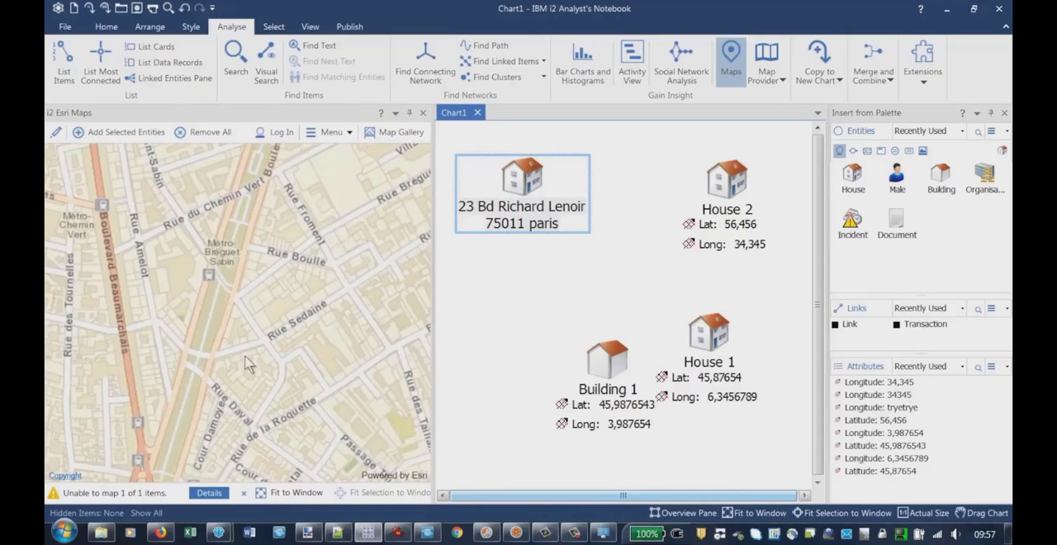
left_click_drag(247, 370, 255, 308)
left_click_drag(504, 235, 195, 294)
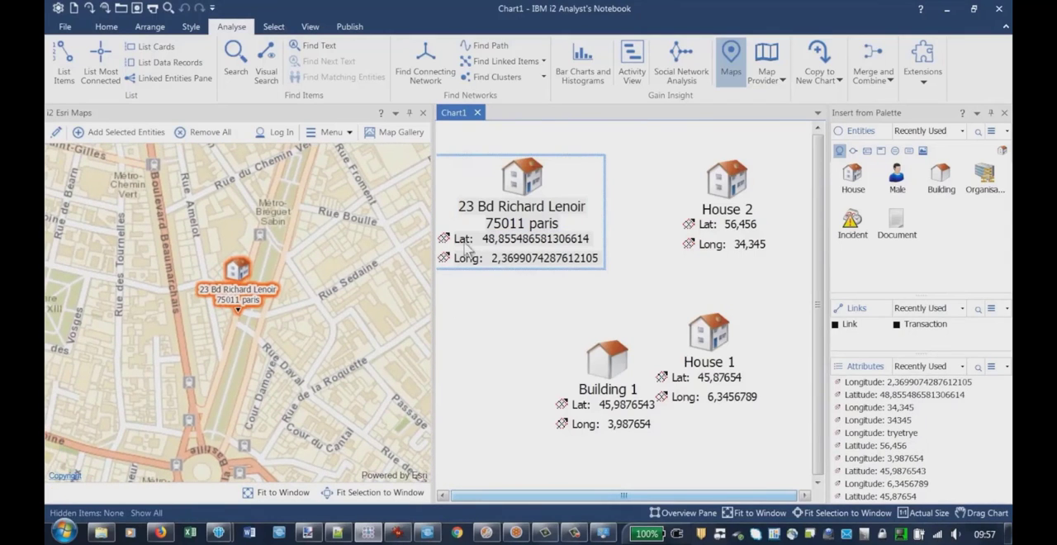
Clear the house selection and create a new blank chart
mouse_move(460, 246)
left_click(532, 307)
scroll(532, 307, "down", 2)
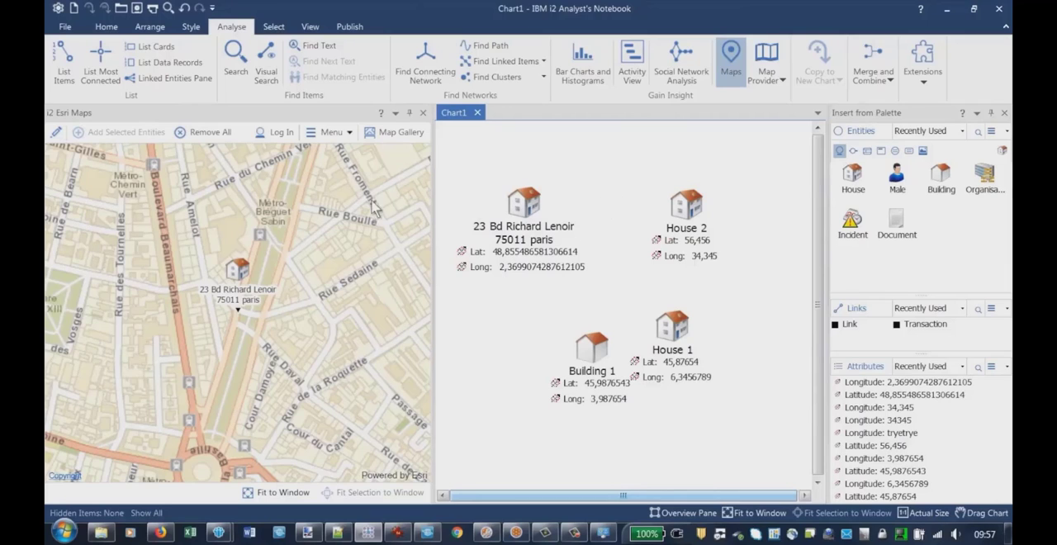
left_click(73, 9)
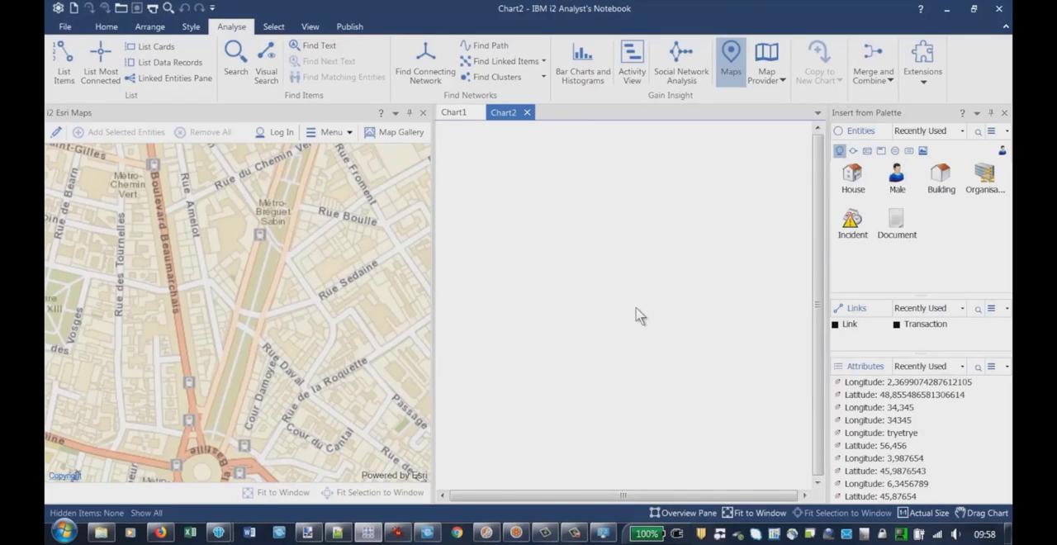
Switch to IBM i2 iBase 8 and examine the Adresse records, including their Lat and Longs fields
left_click(516, 535)
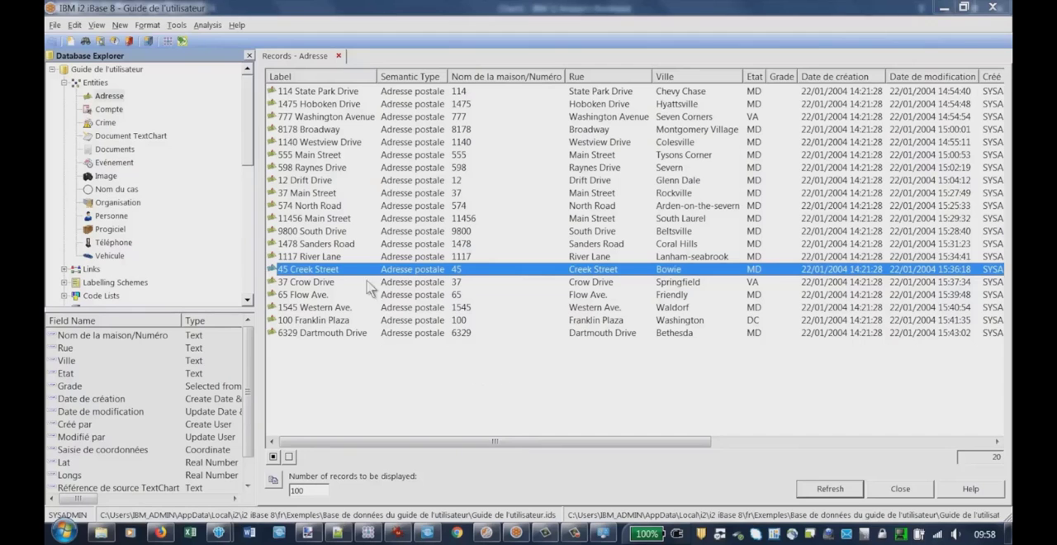
left_click(302, 184)
left_click(608, 295)
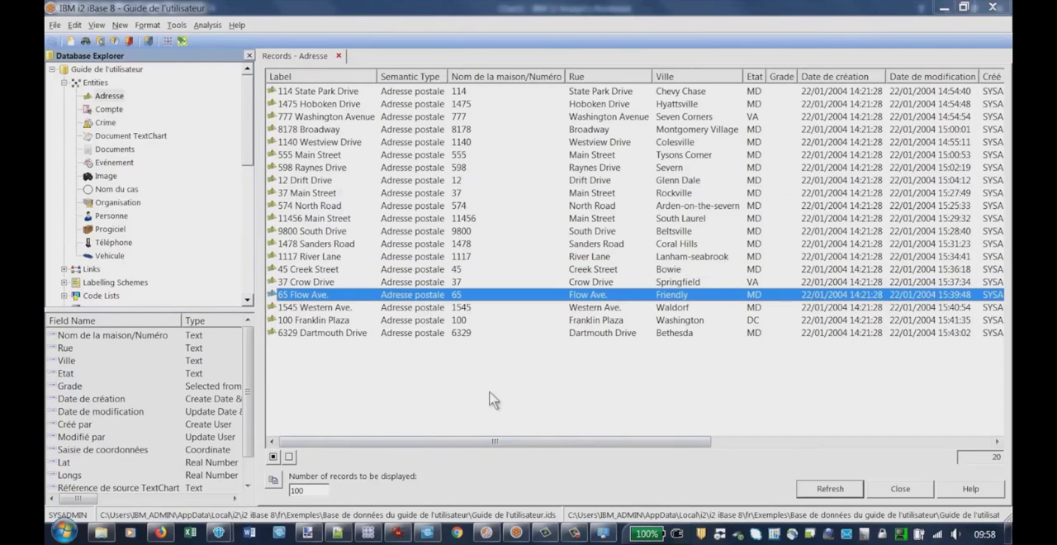
left_click_drag(440, 443, 629, 453)
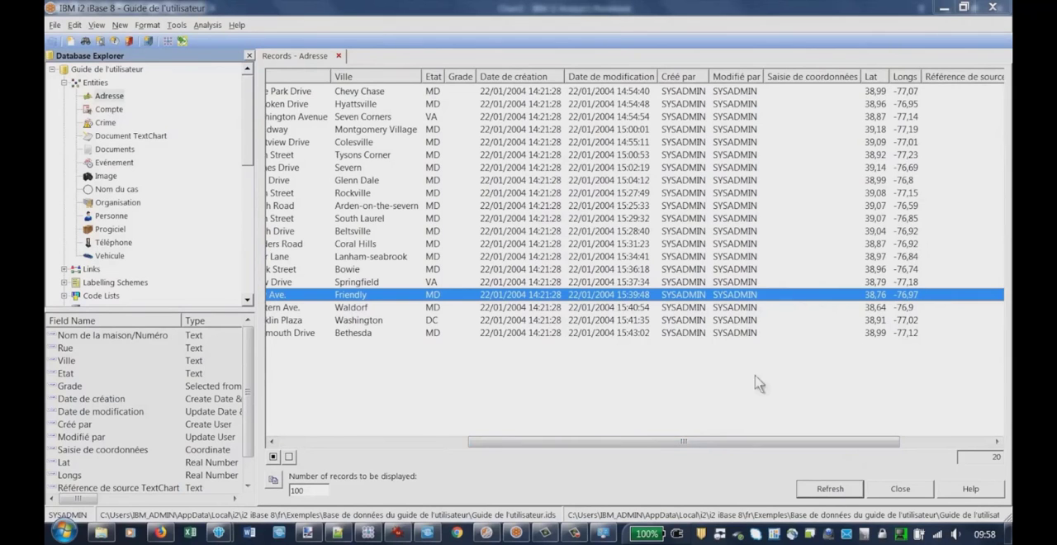
left_click_drag(653, 446, 463, 447)
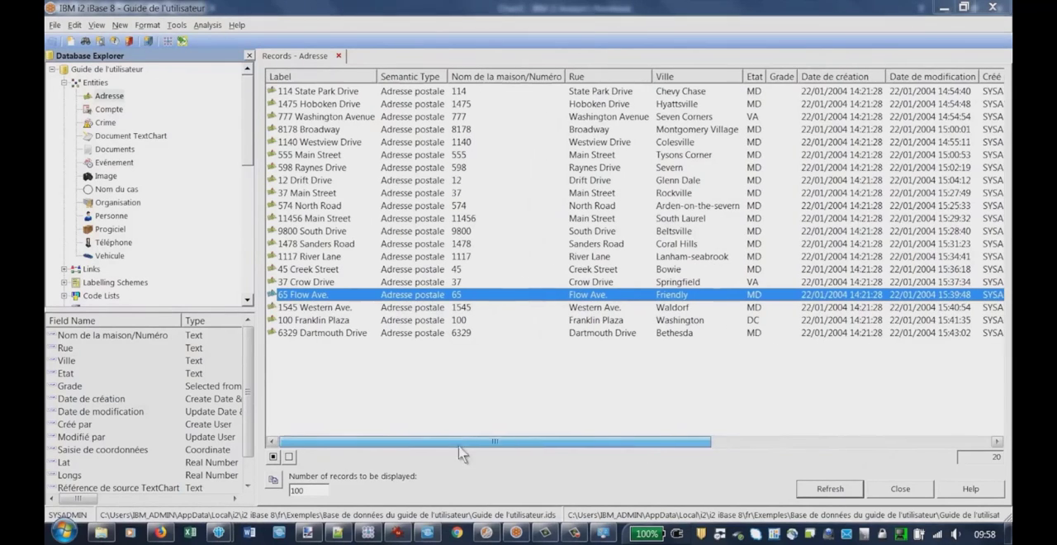
Add the five consecutive Adresse records from the Coral Hills entry through the Friendly entry to the current Analyst's Notebook chart
left_click(307, 245)
left_click(299, 297, "shift")
right_click(301, 269)
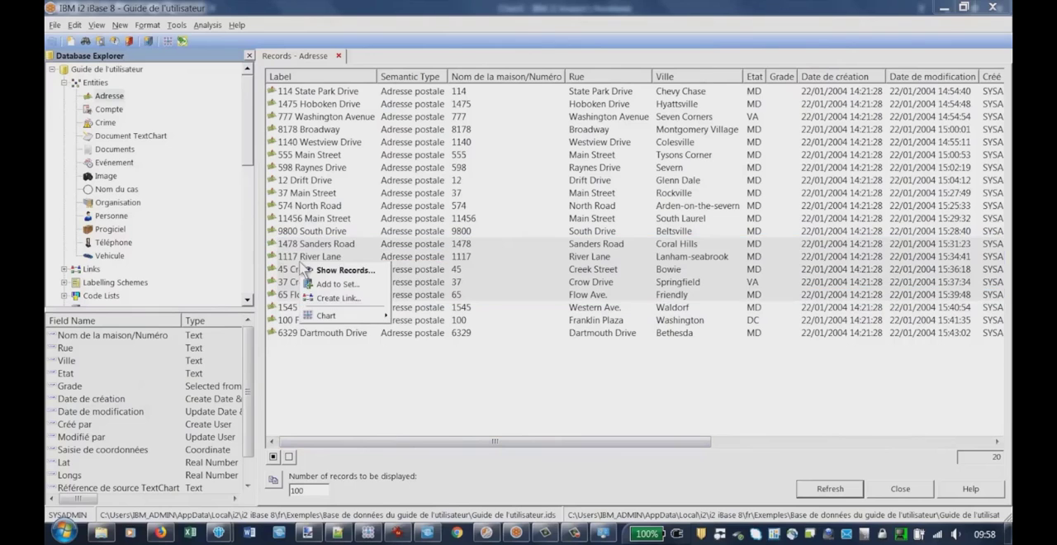
mouse_move(347, 316)
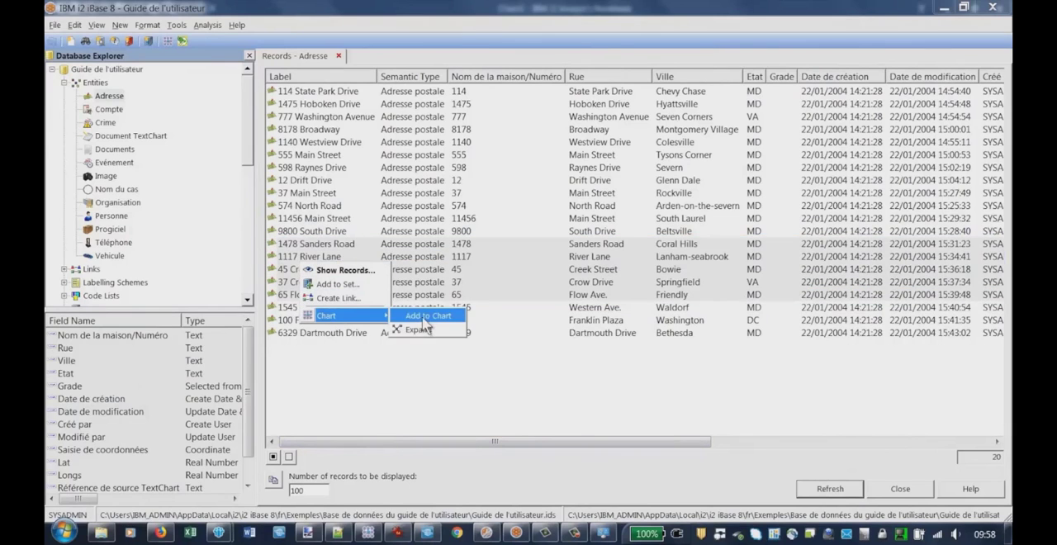
left_click(423, 318)
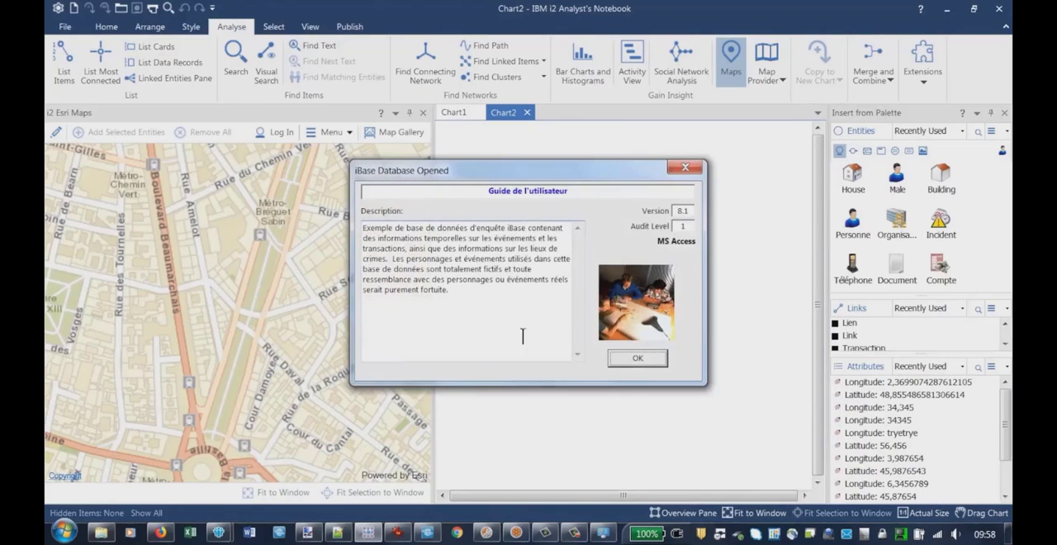
left_click(639, 360)
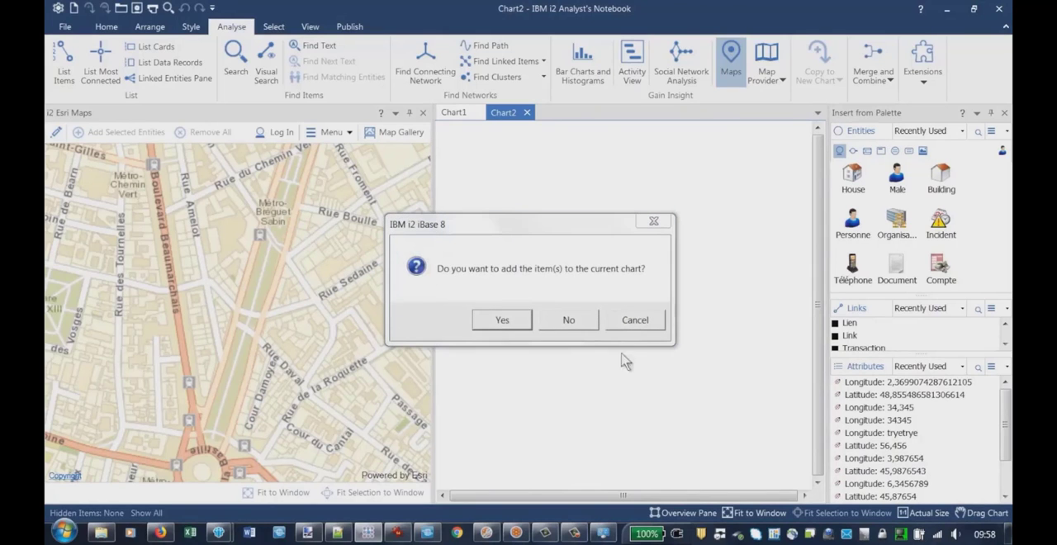
left_click(502, 321)
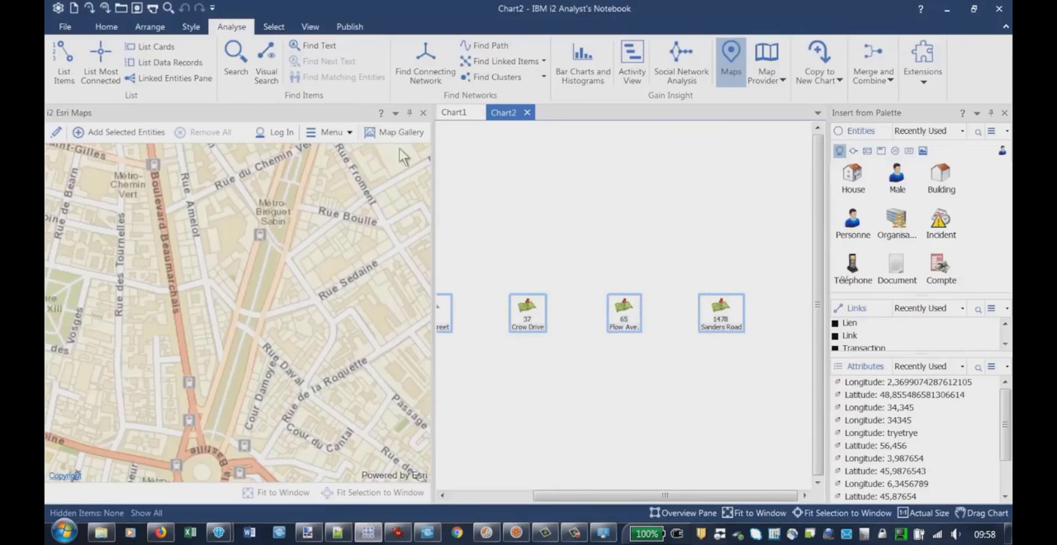
Arrange the added address entities on the chart with the Packed network layout
left_click(158, 28)
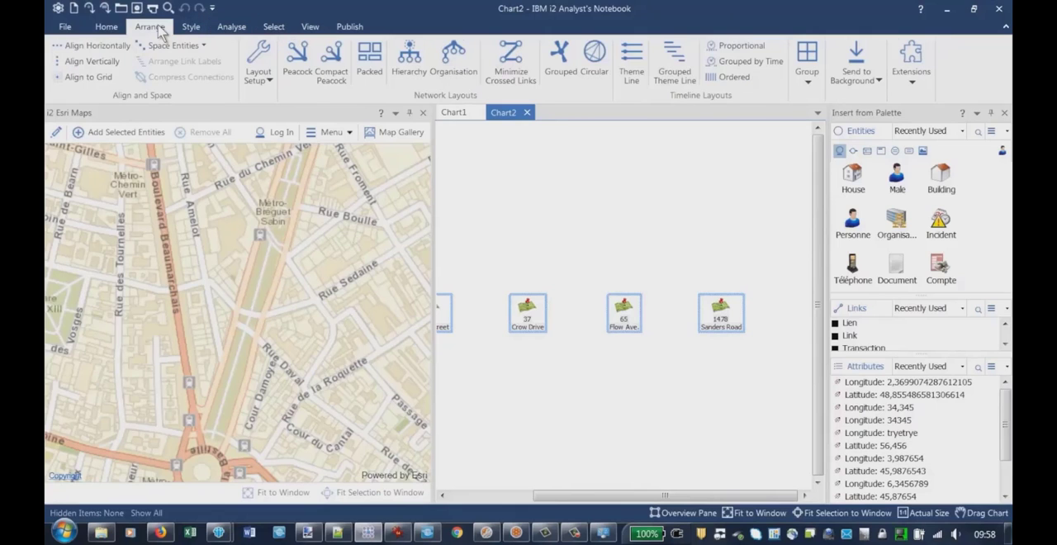
left_click(369, 60)
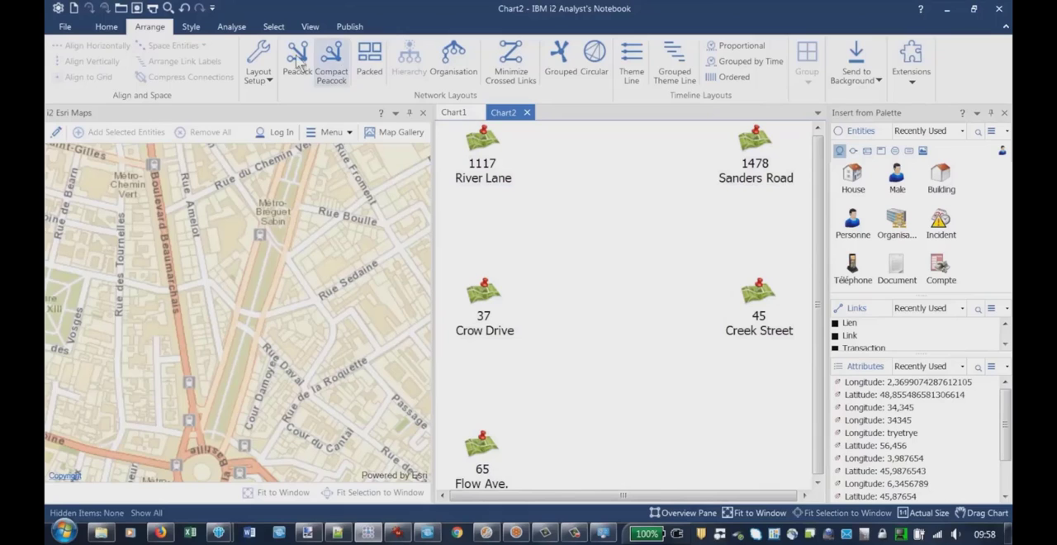
left_click(236, 28)
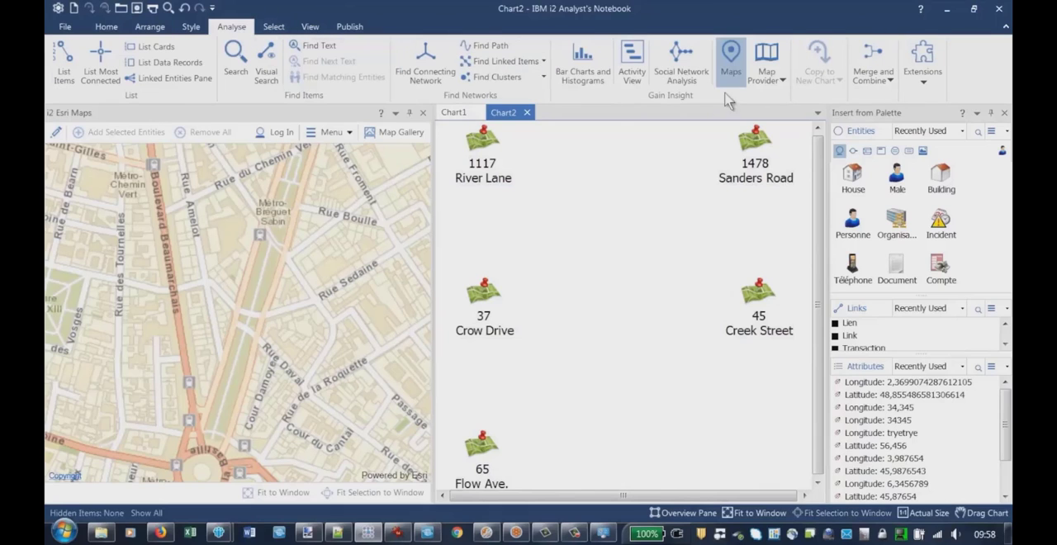
Reposition the Sanders Road, Flow Ave., Creek Street and River Lane address entities by hand so they are scattered across the chart
left_click(768, 73)
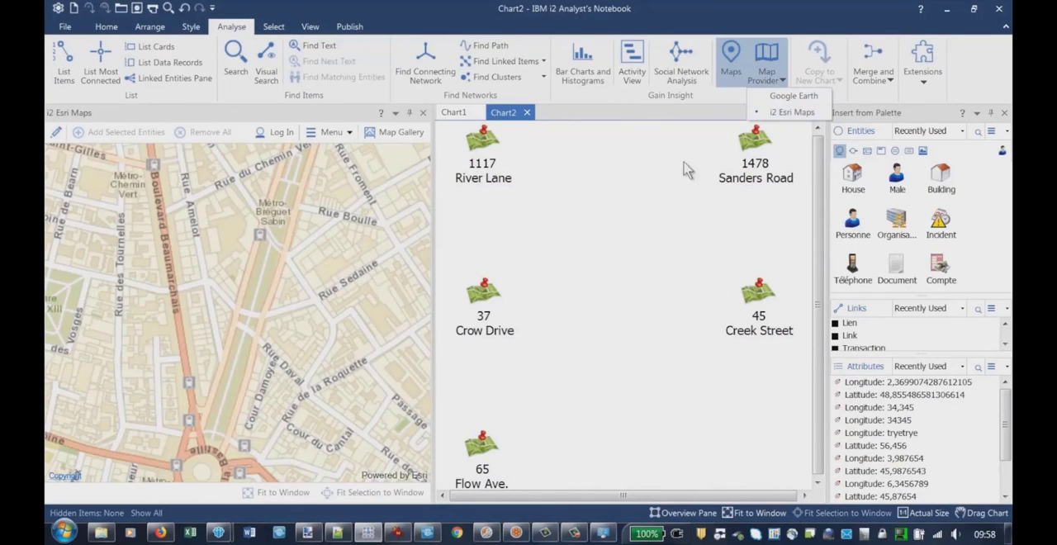
left_click(656, 184)
left_click_drag(753, 156, 620, 245)
left_click_drag(485, 461, 609, 361)
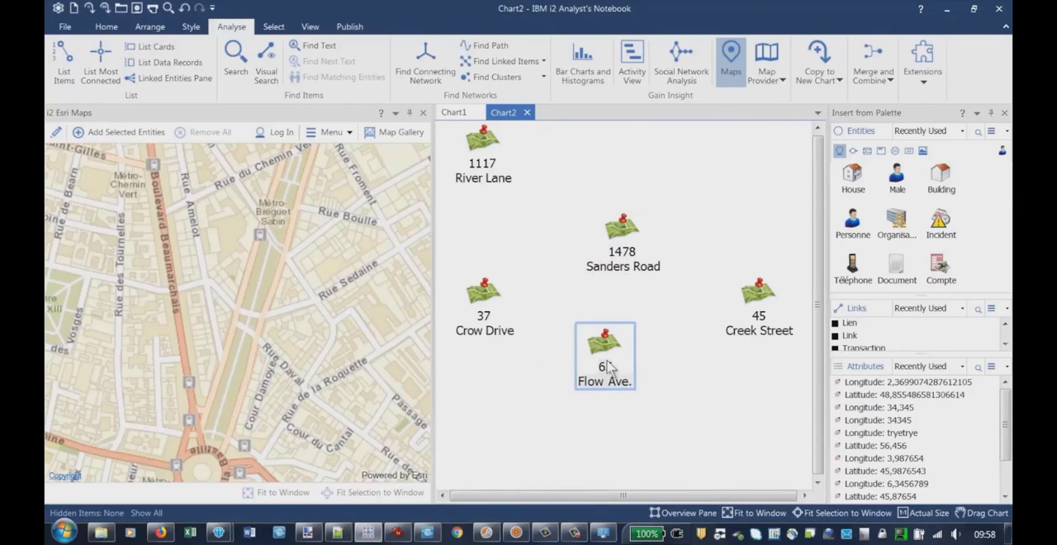
left_click_drag(518, 154, 587, 170)
left_click_drag(751, 289, 715, 200)
left_click_drag(550, 166, 521, 176)
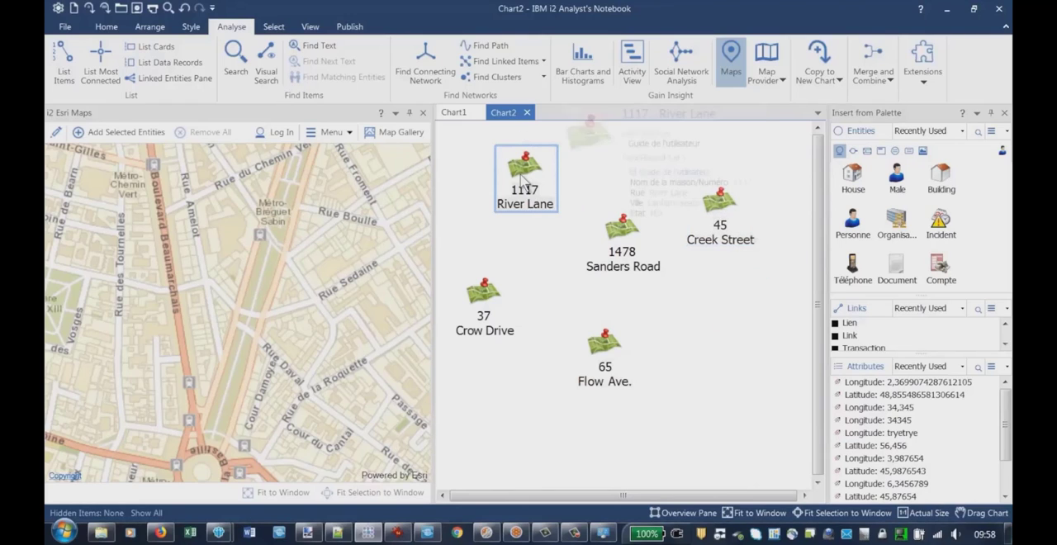
Try to add all the address entities on the chart to the Esri map, and read the mapping details
mouse_move(521, 176)
key("ctrl+a")
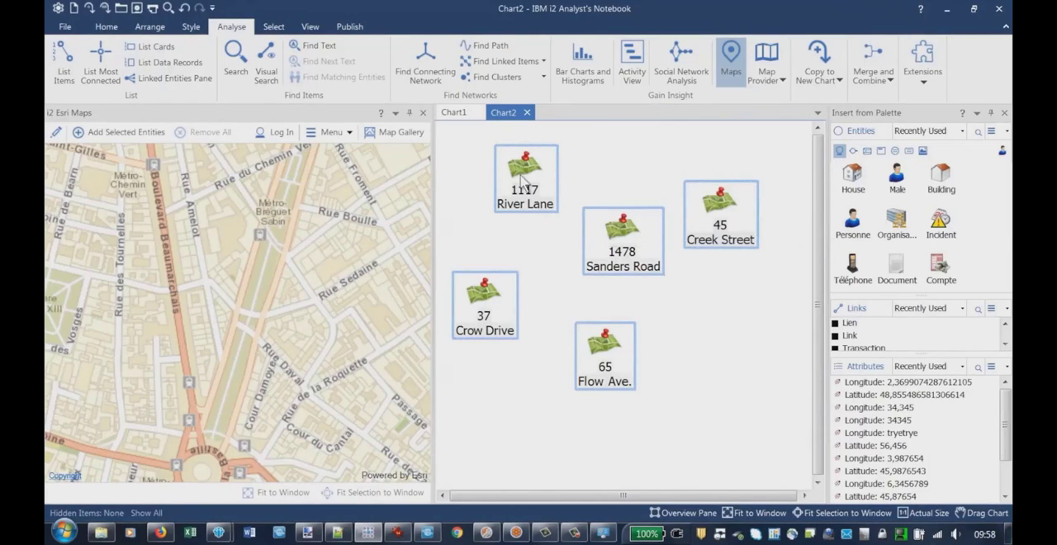
right_click(522, 181)
left_click(561, 186)
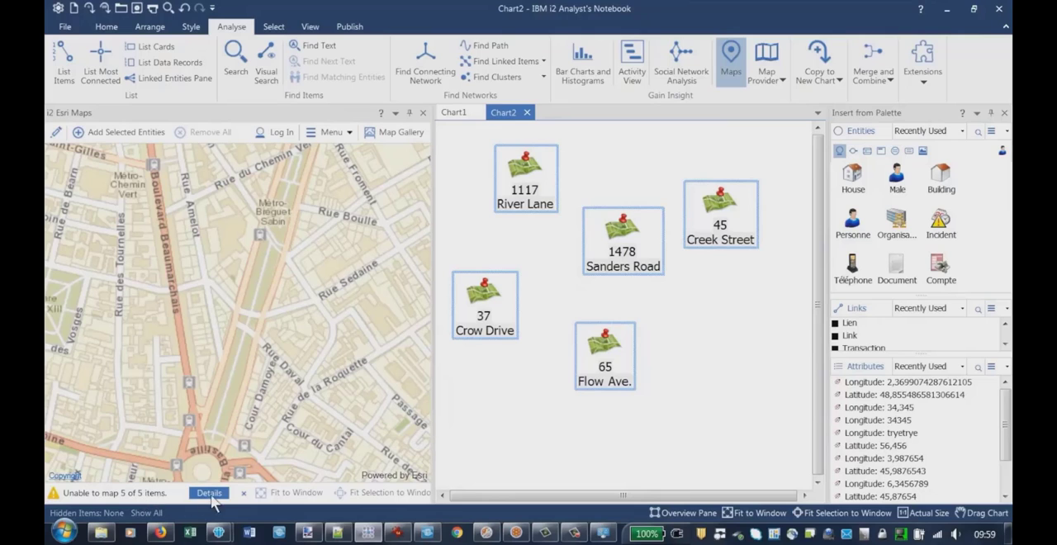
left_click(209, 493)
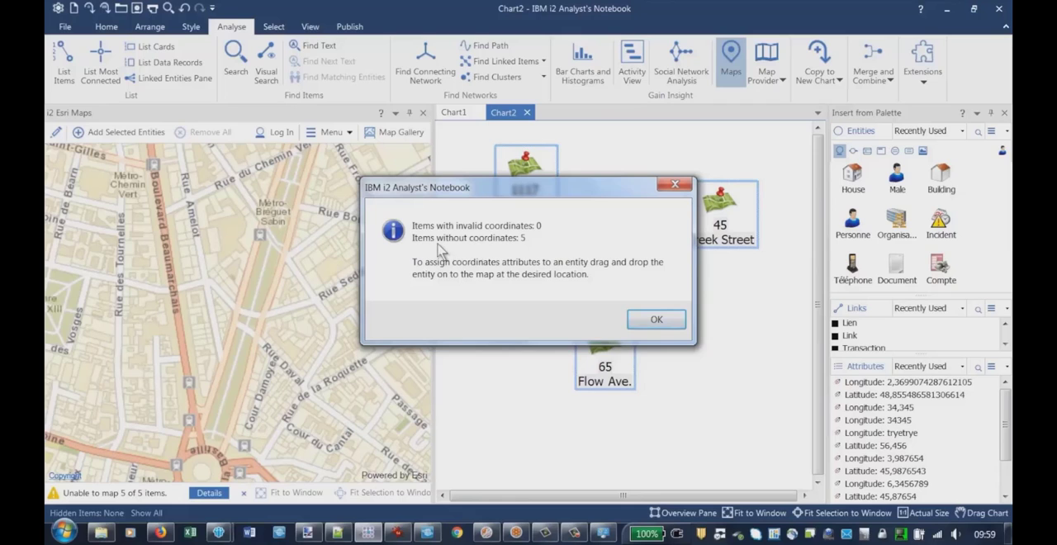
left_click(650, 318)
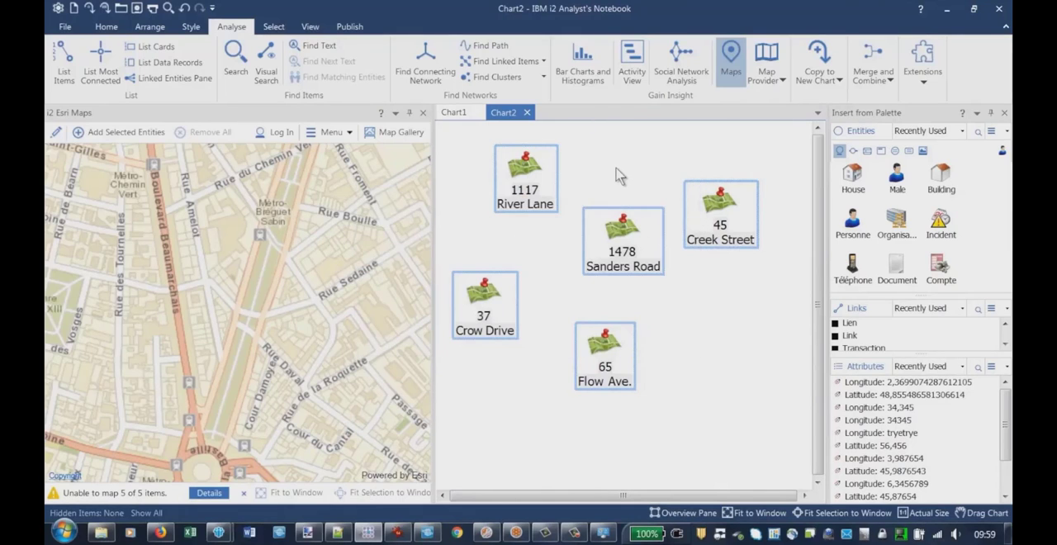
Examine the iBase data record and the attributes in the item properties of the River Lane address entity
left_click(520, 174)
right_click(521, 173)
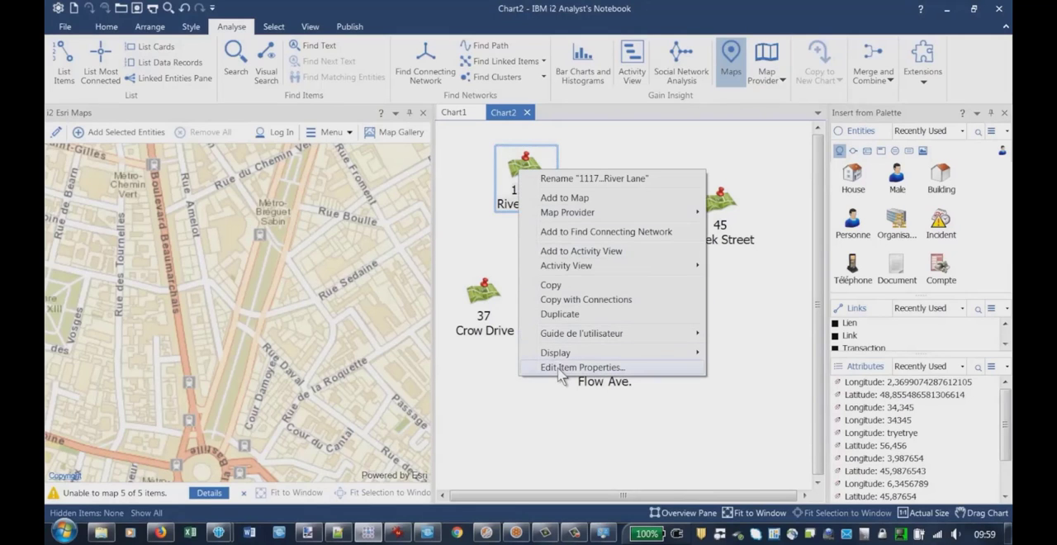
left_click(562, 367)
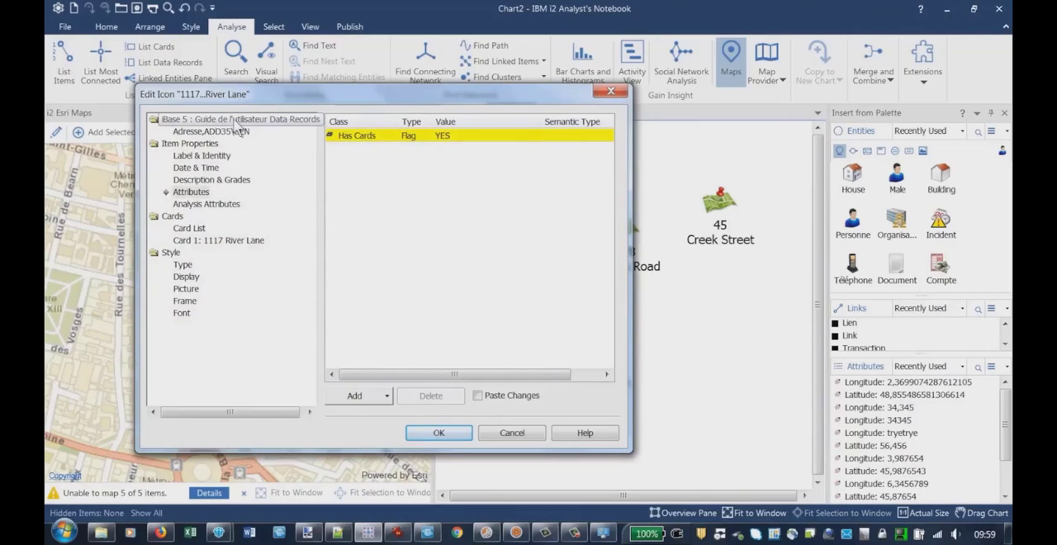
left_click(192, 132)
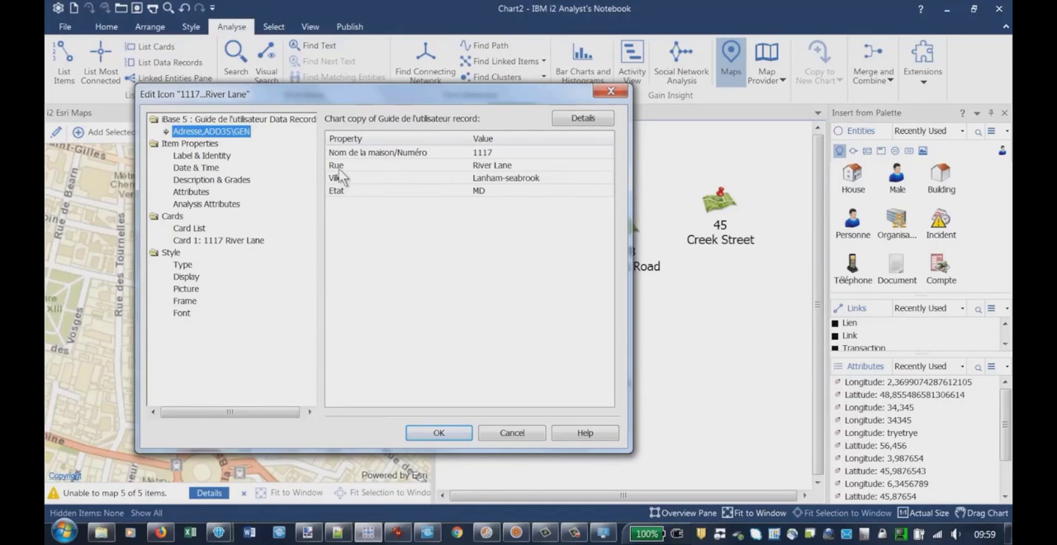
left_click(196, 192)
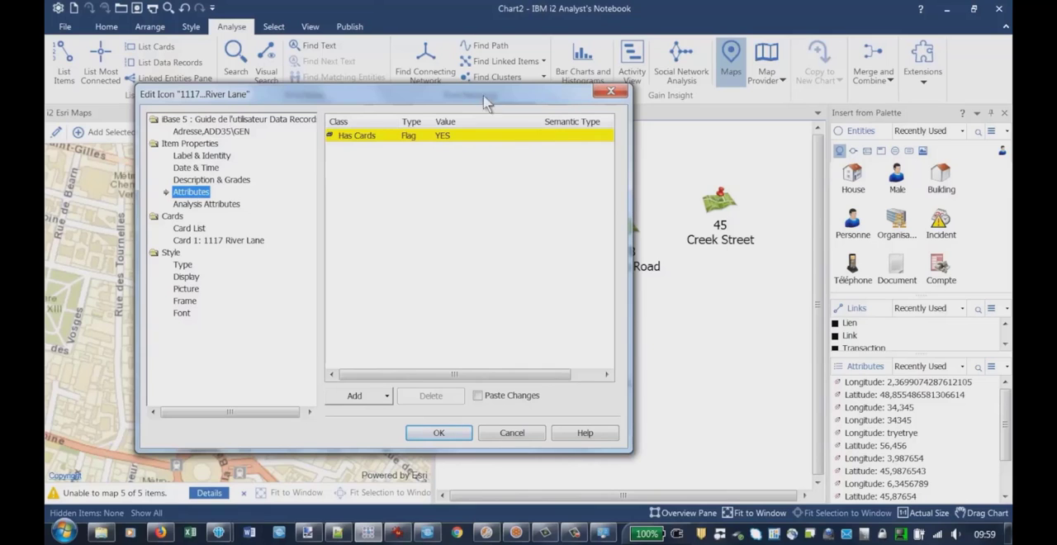
Switch to iBase and check the Lat and Longs values of the selected Adresse records
left_click(515, 532)
left_click_drag(529, 449, 777, 442)
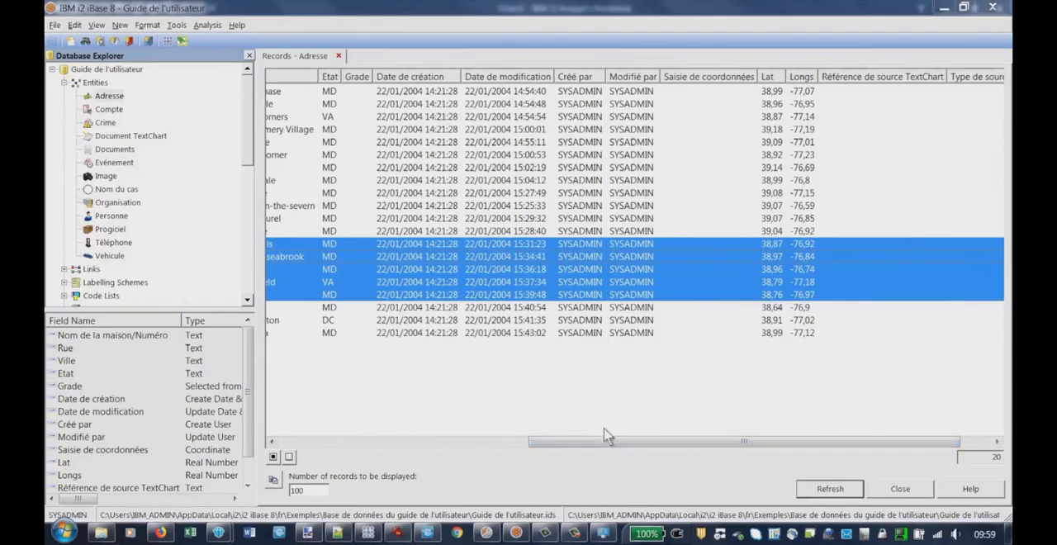
left_click_drag(609, 438, 359, 442)
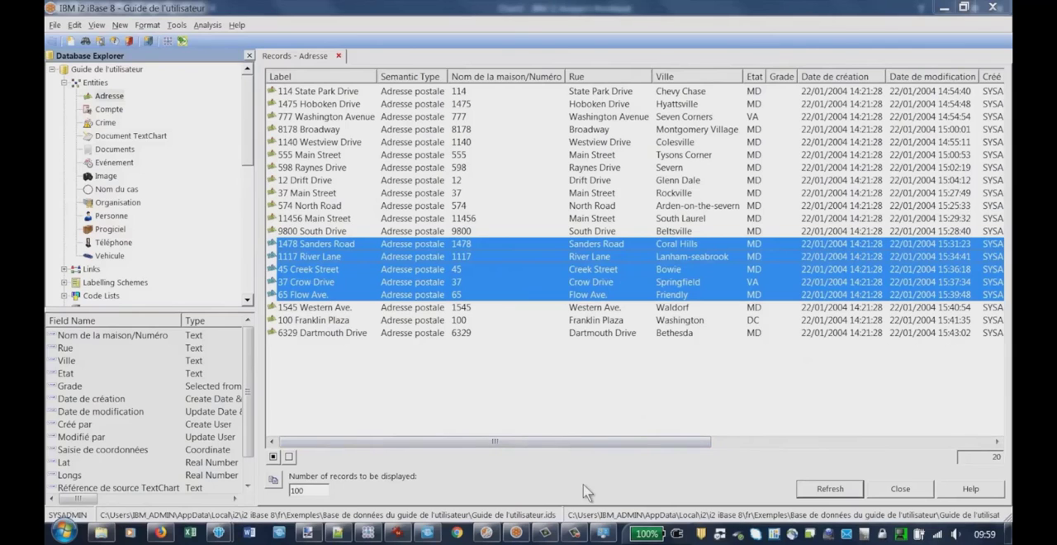
Return to Analyst's Notebook, cancel the River Lane item properties and delete all address entities from the chart
left_click(368, 532)
left_click(517, 435)
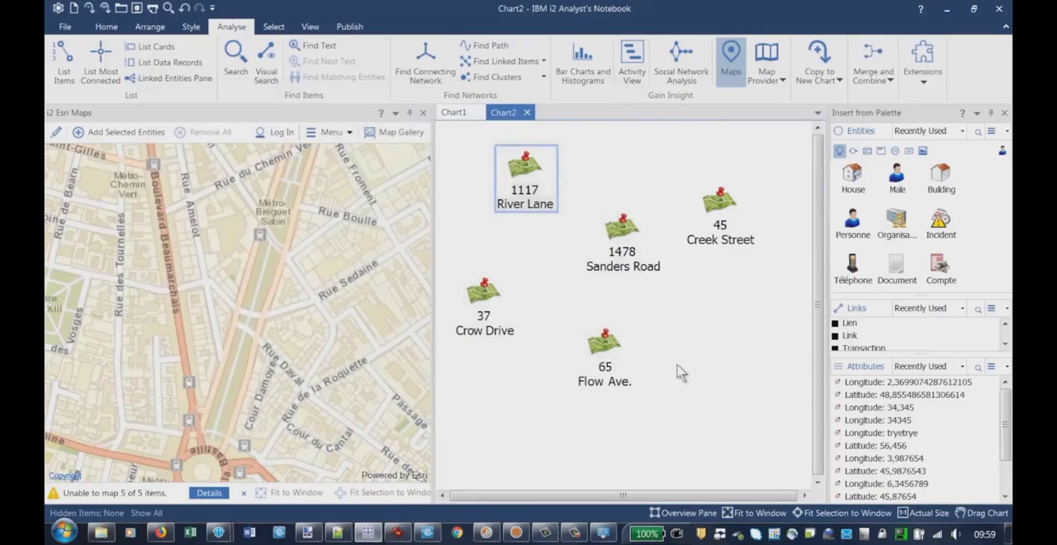
key("ctrl+a")
key("Delete")
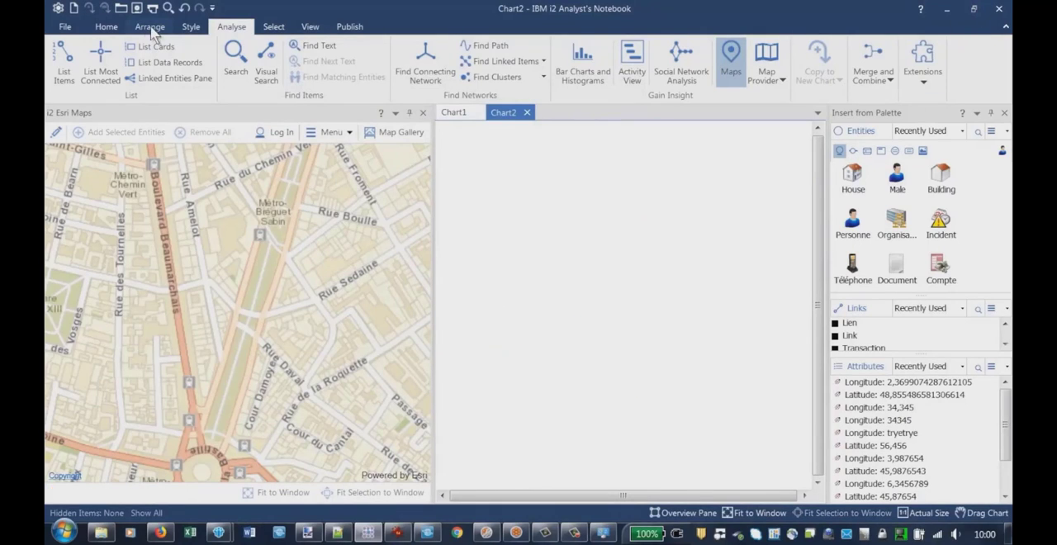
Close the connected Guide de l'utilisateur database in Analyst's Notebook
left_click(107, 27)
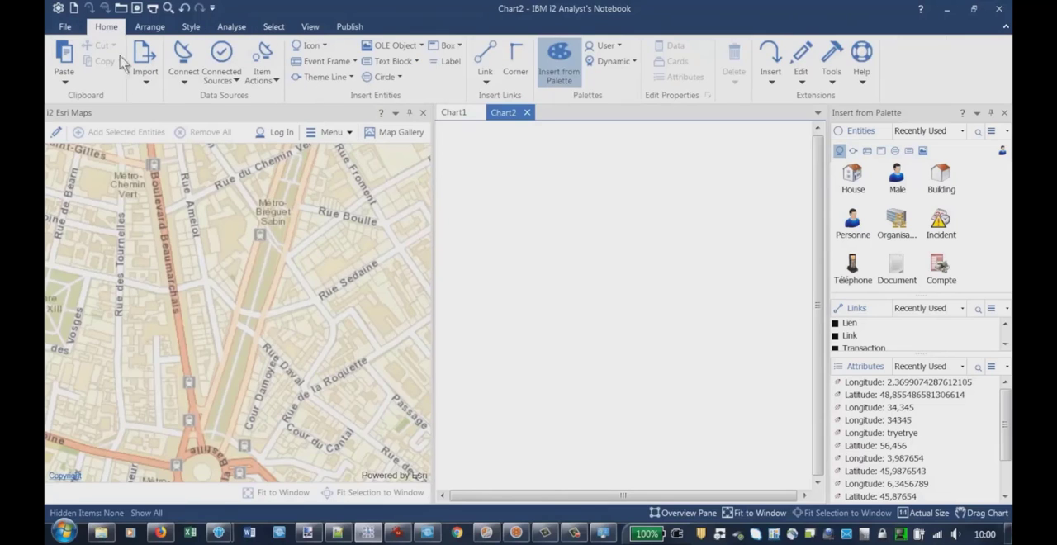
left_click(225, 71)
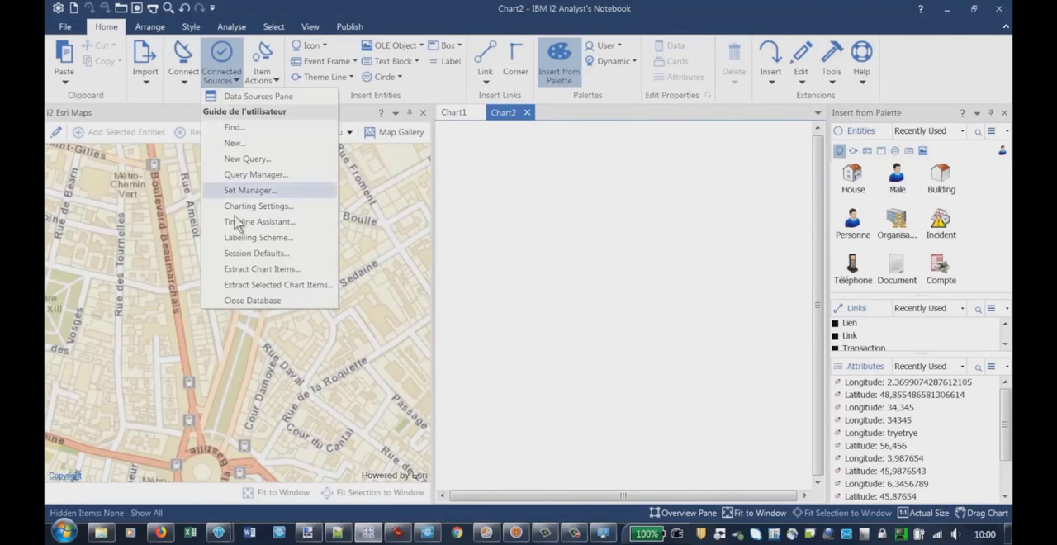
left_click(249, 302)
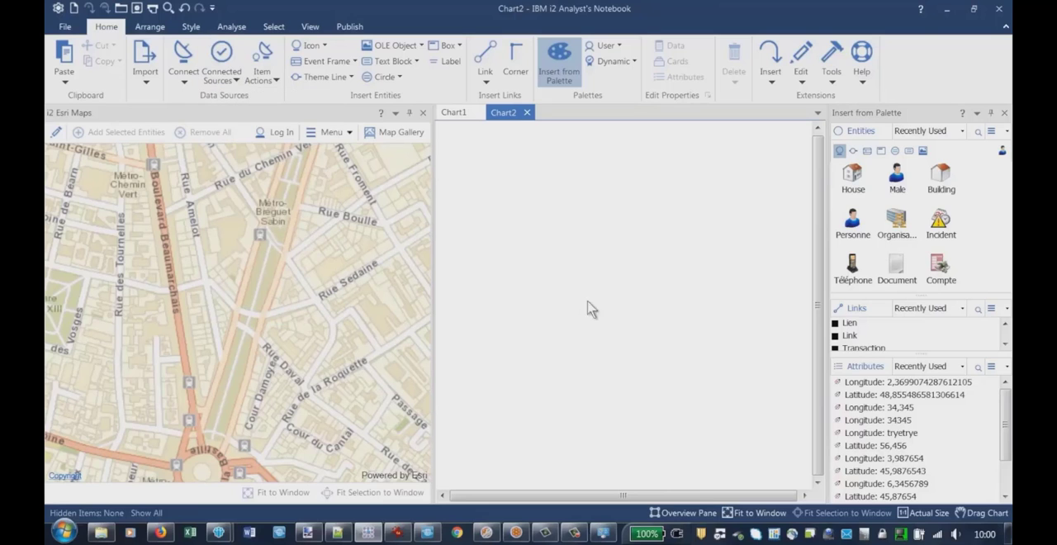
Switch to iBase and look at the Lat and Longs entries in the Adresse field list
left_click(947, 11)
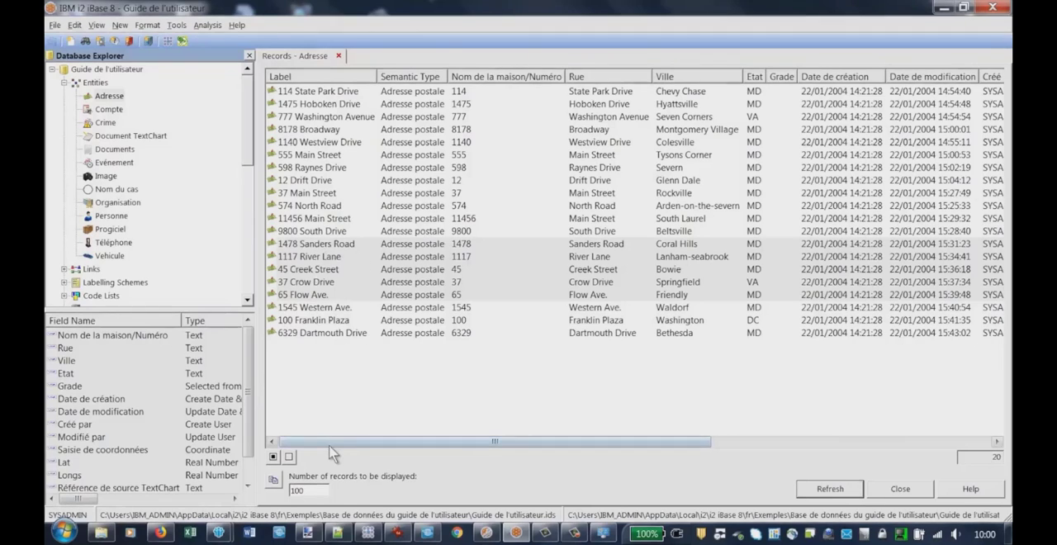
mouse_move(331, 445)
left_mouse_down()
mouse_move(616, 443)
mouse_move(317, 447)
left_mouse_up()
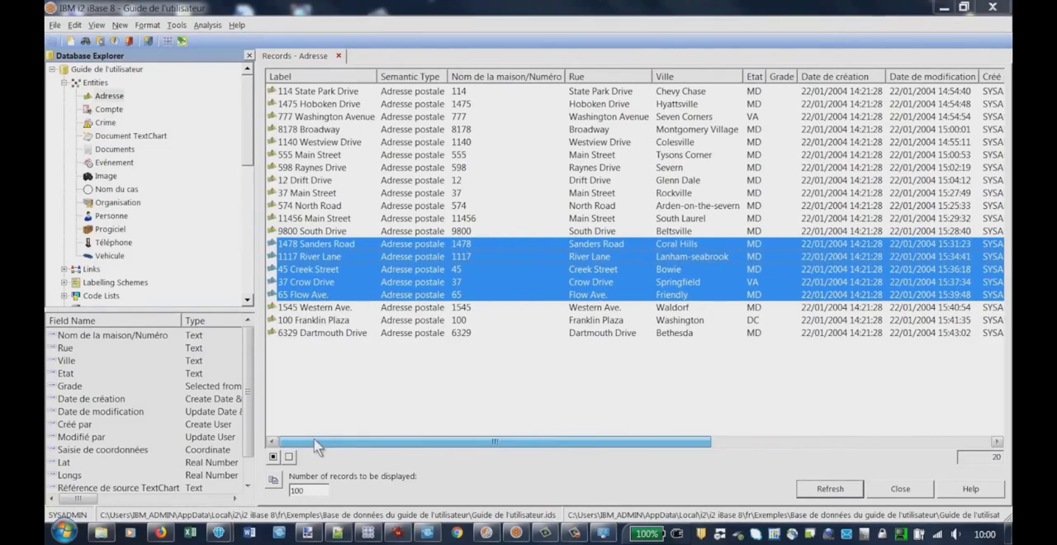
left_click(66, 464)
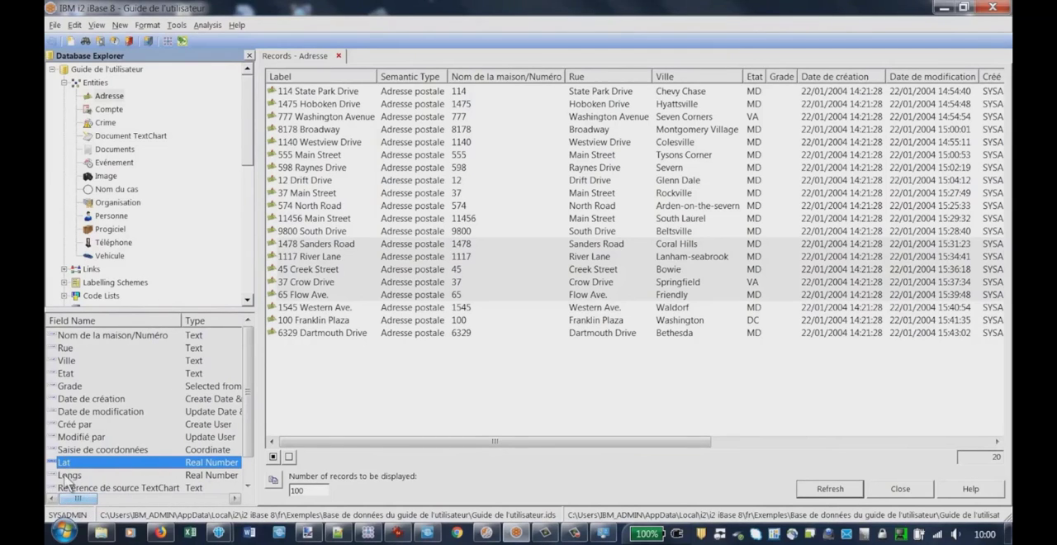
mouse_move(77, 498)
left_mouse_down()
mouse_move(170, 511)
mouse_move(177, 502)
mouse_move(78, 499)
left_mouse_up()
Close the Guide de l'utilisateur database in iBase and confirm the closure
left_click(55, 26)
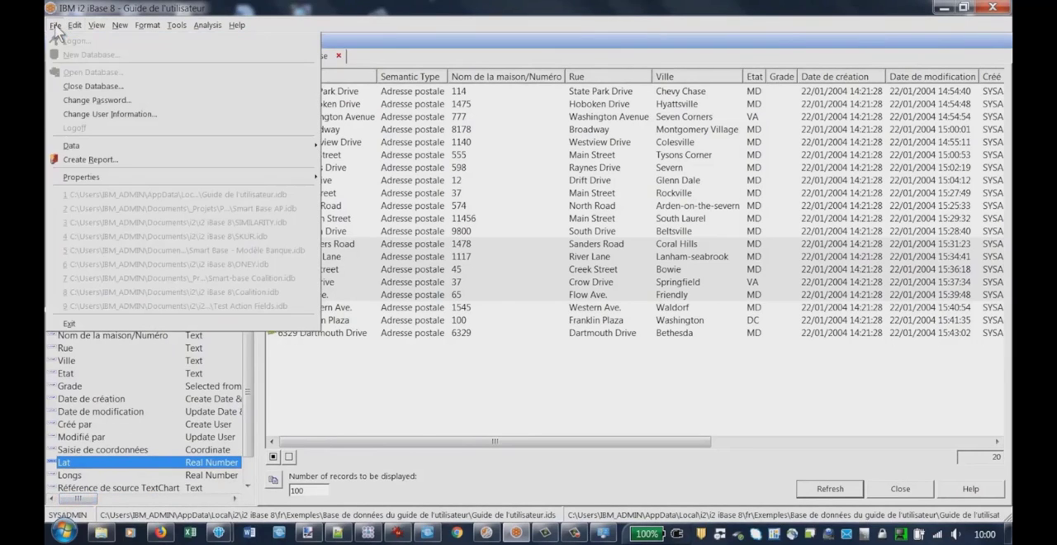
left_click(105, 87)
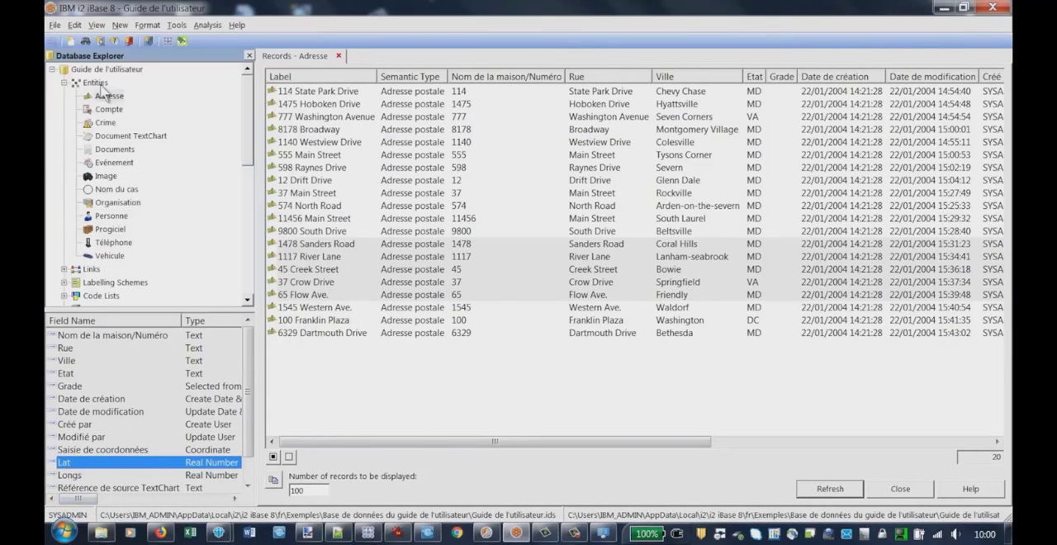
left_click(560, 323)
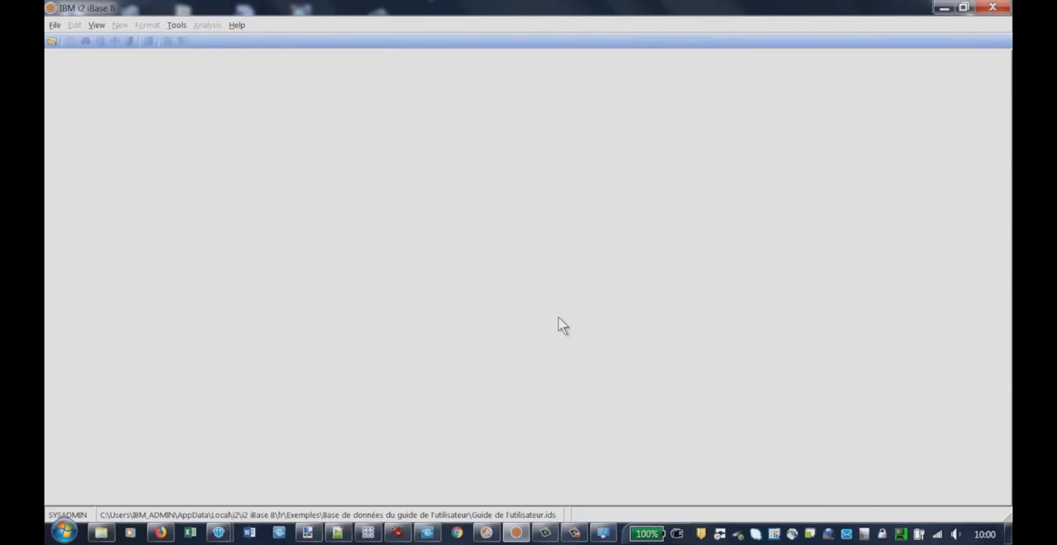
Switch to iBase 8 Designer and open the recent database Guide de l'utilisateur.idb
left_click(486, 533)
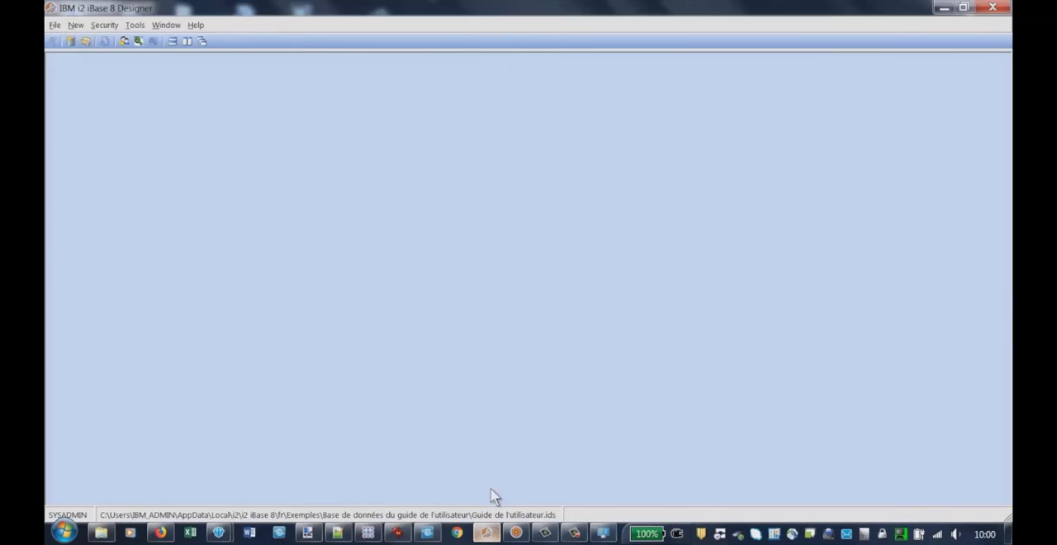
left_click(53, 24)
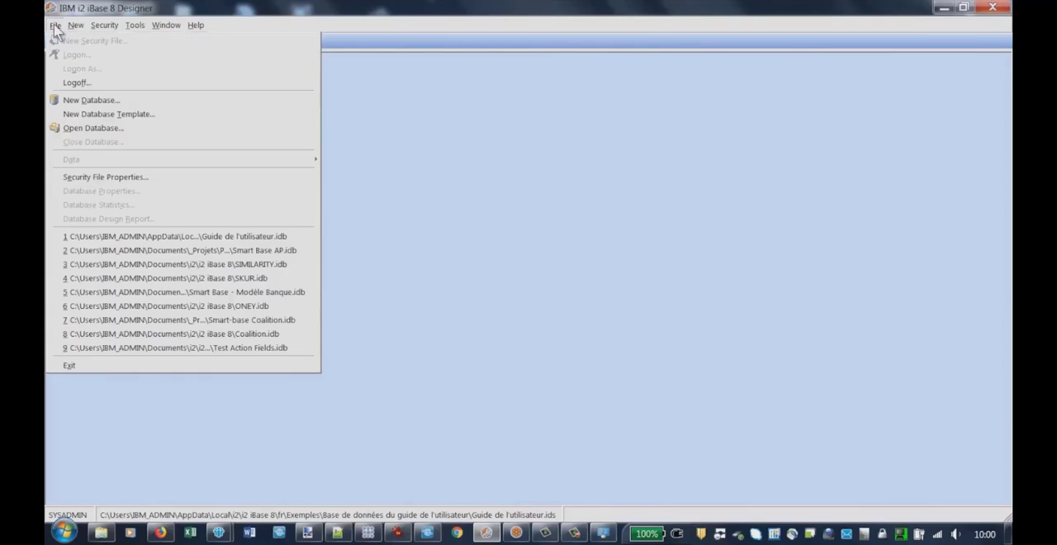
left_click(217, 239)
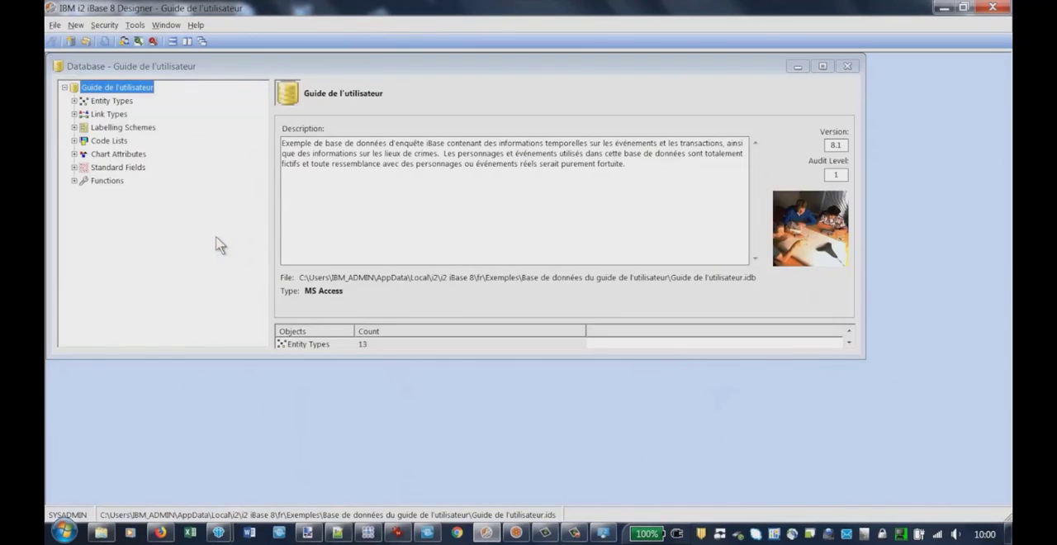
Display the fields of the Adresse entity type, select Lat and enlarge the database window
left_click(74, 100)
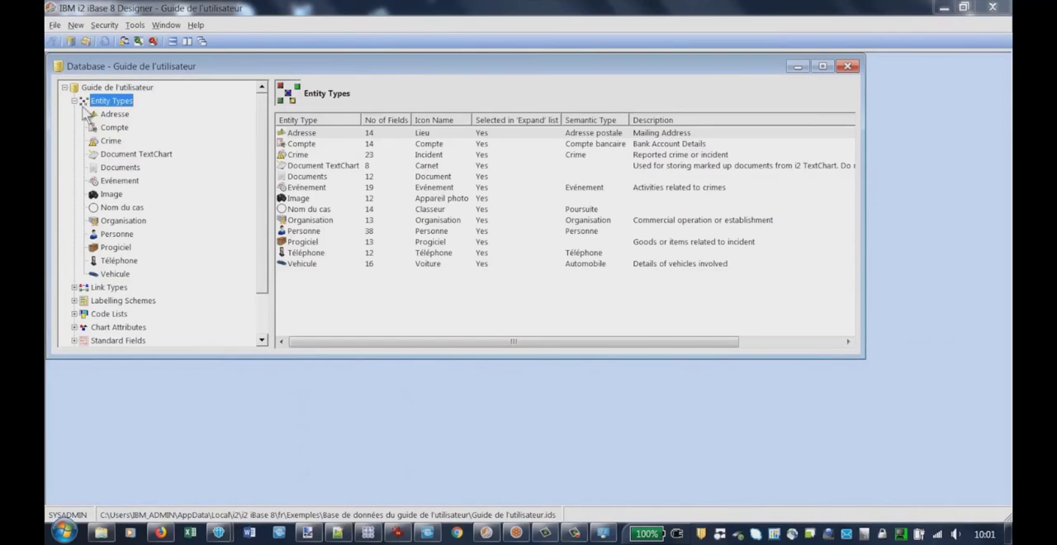
left_click(101, 115)
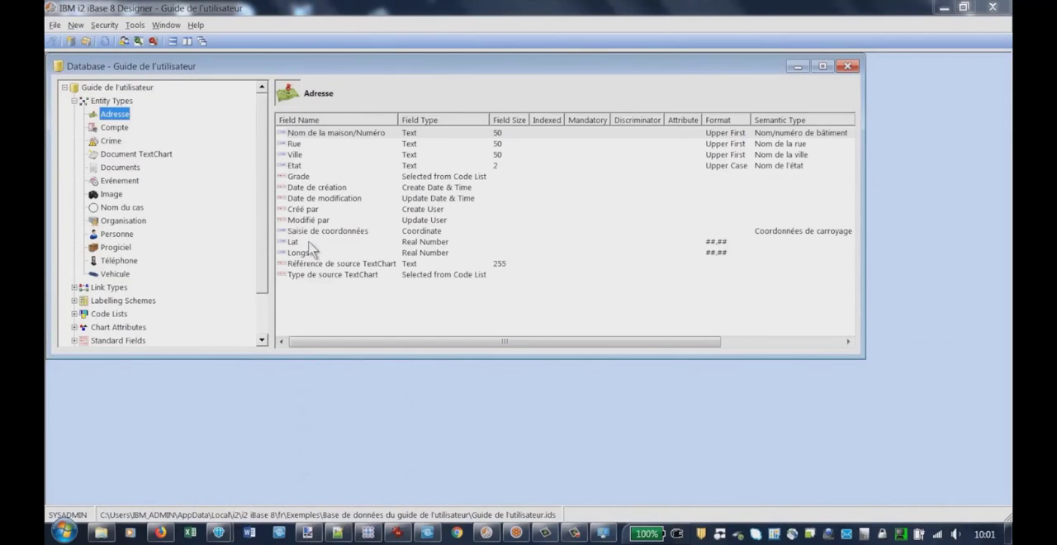
left_click(301, 243)
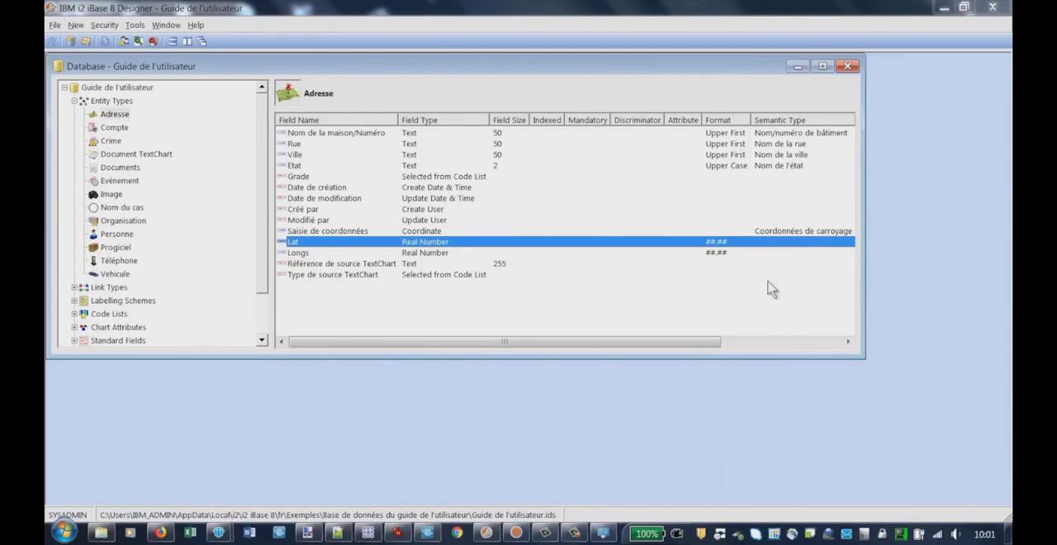
left_click_drag(861, 360, 958, 482)
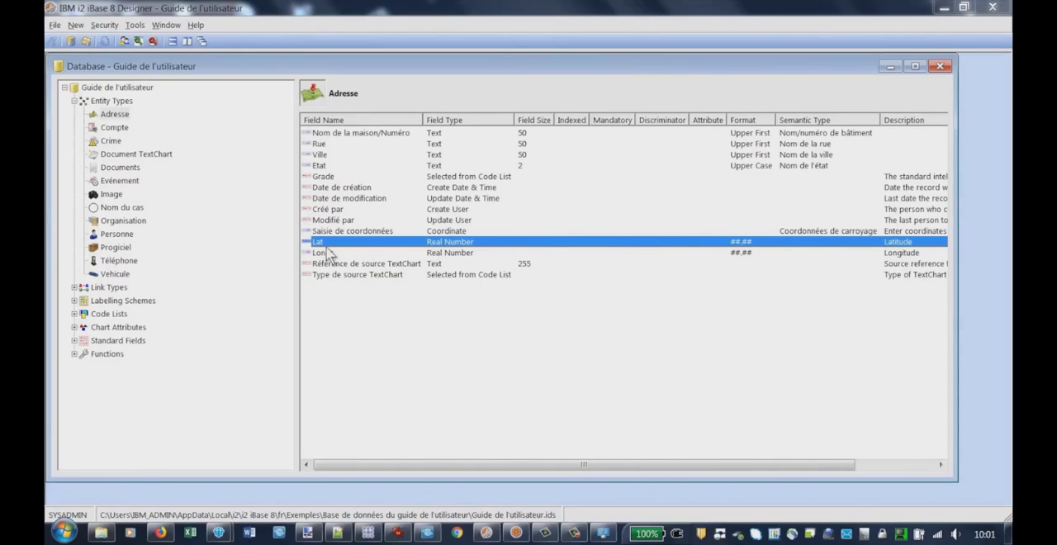
Assign the Latitude semantic type and the Latitude chart attribute to the Lat field of Adresse, and confirm the field changes
double_click(322, 245)
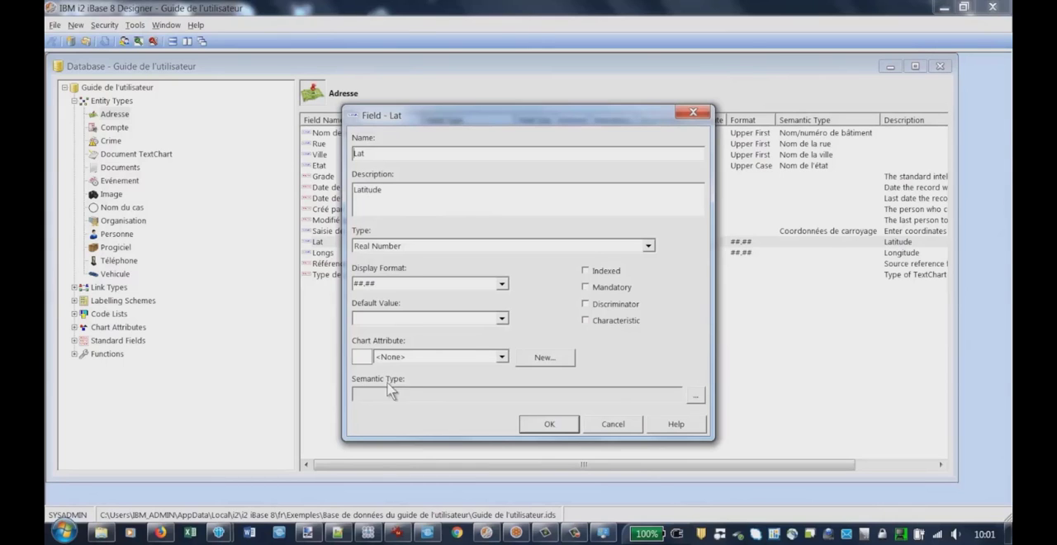
left_click(696, 399)
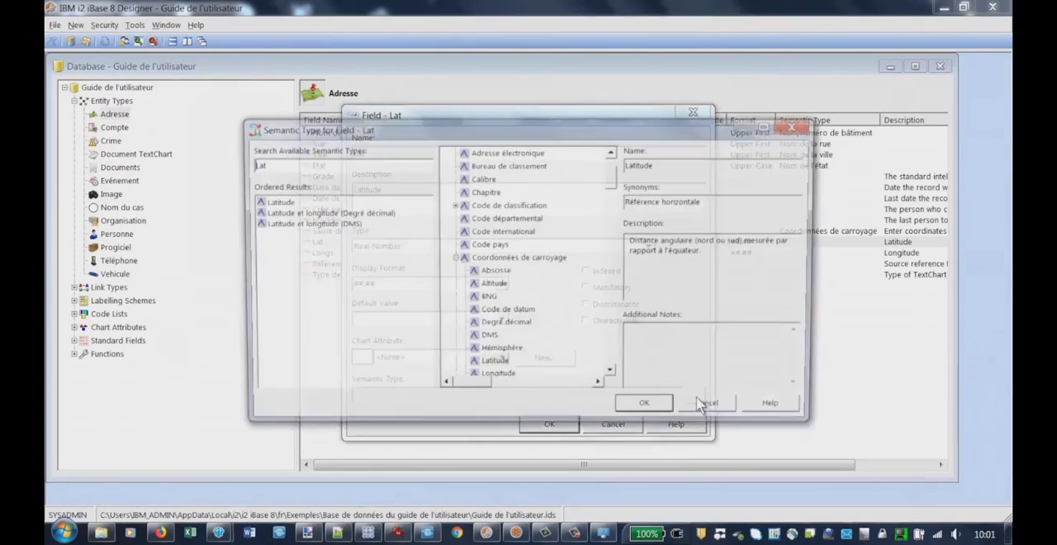
left_click(273, 203)
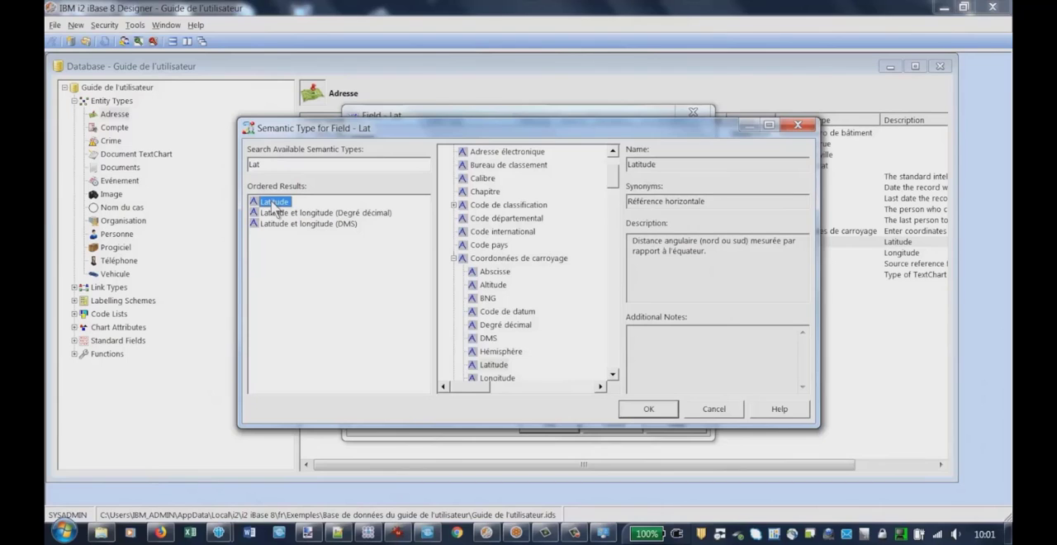
left_click(648, 409)
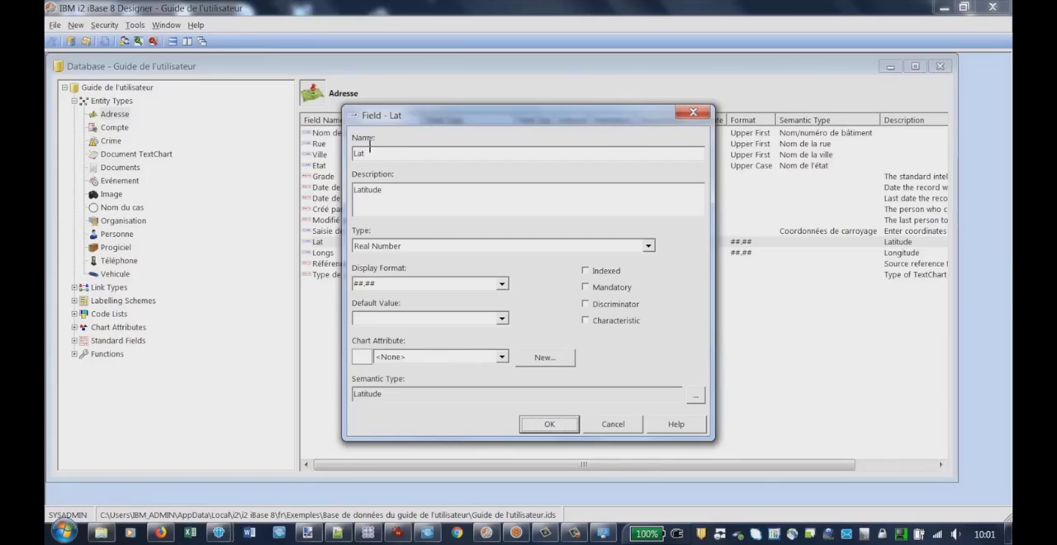
left_click(502, 357)
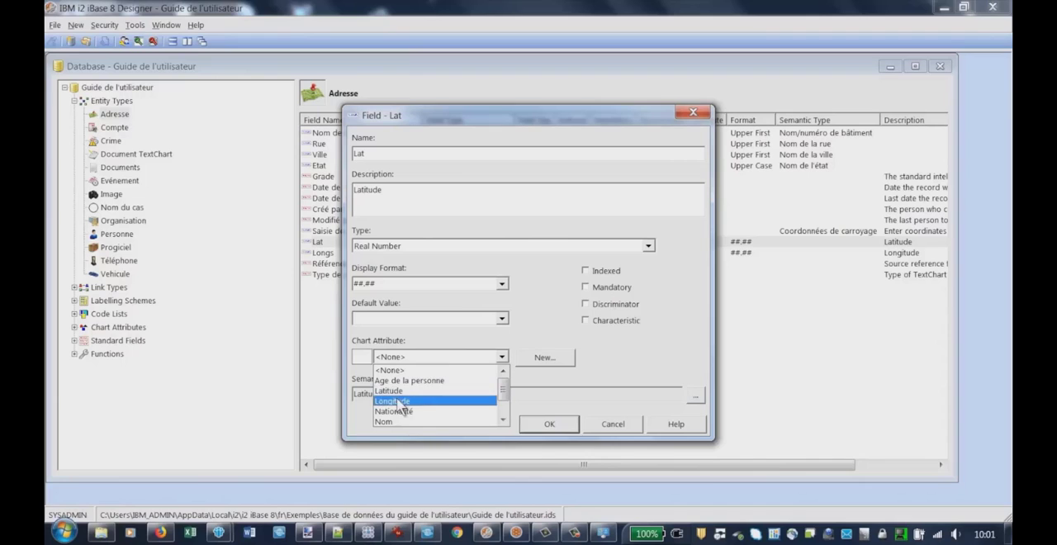
left_click(389, 393)
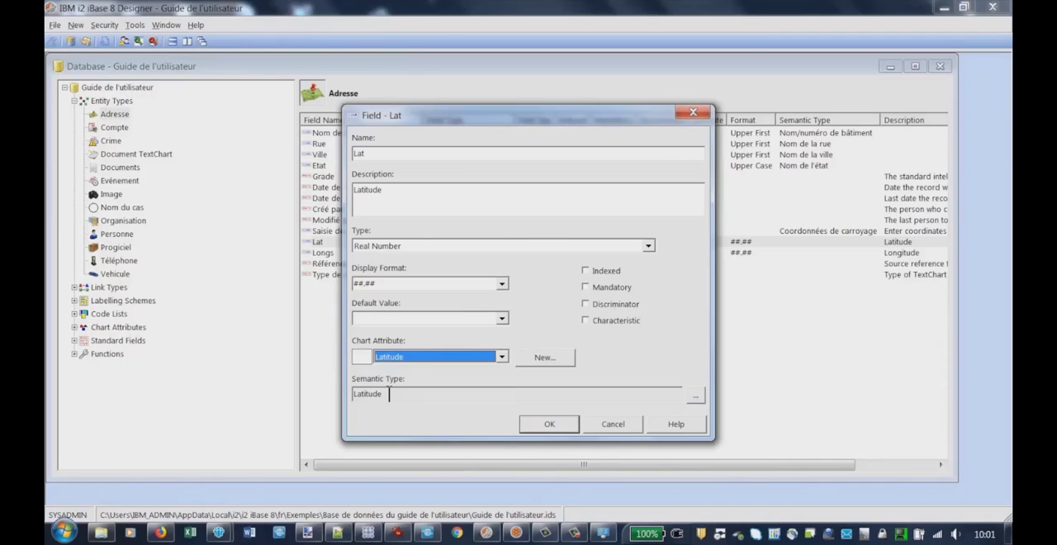
left_click(548, 424)
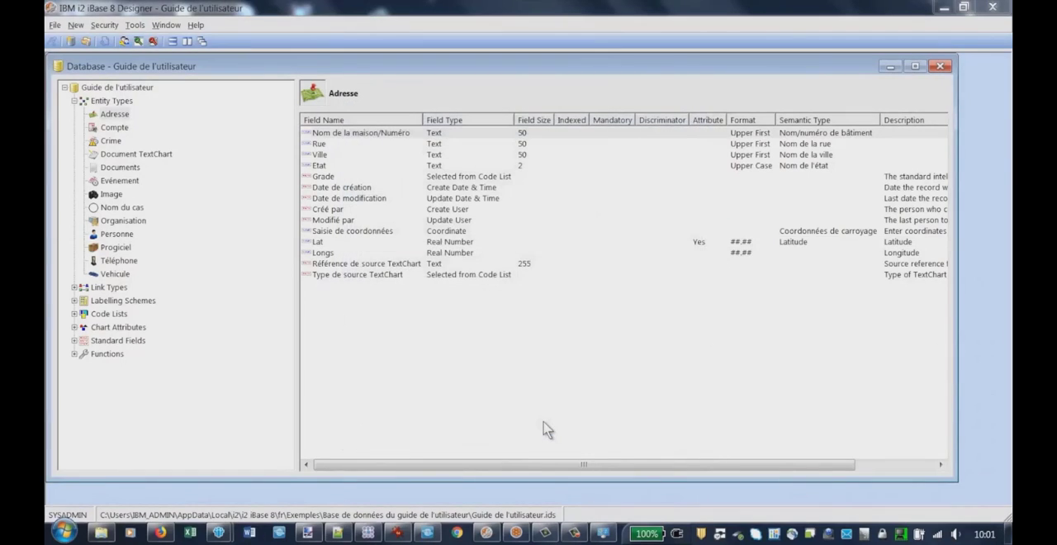
Assign the Longitude chart attribute and the Longitude semantic type, found by searching for Long, to the Longs field of Adresse
double_click(325, 256)
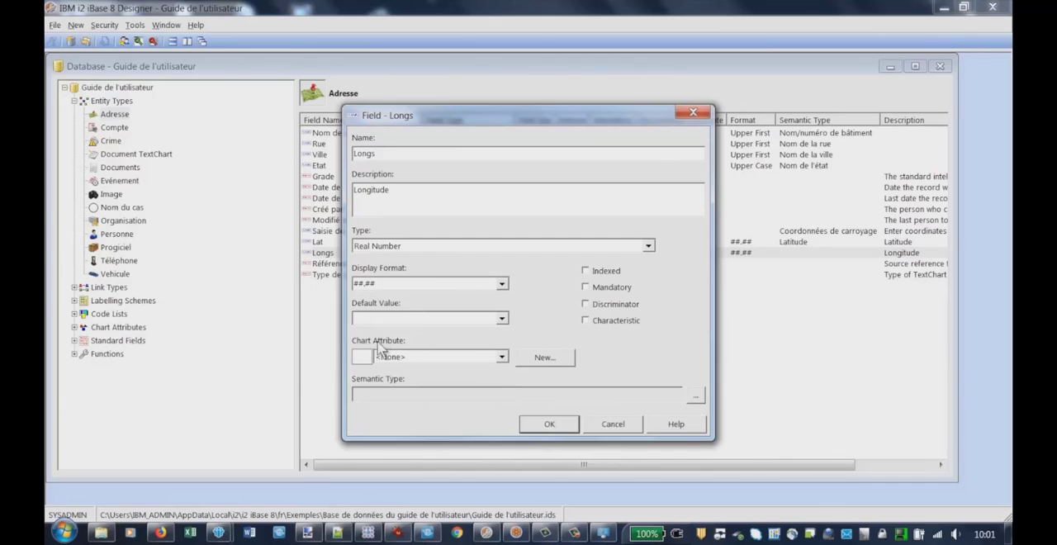
left_click(502, 358)
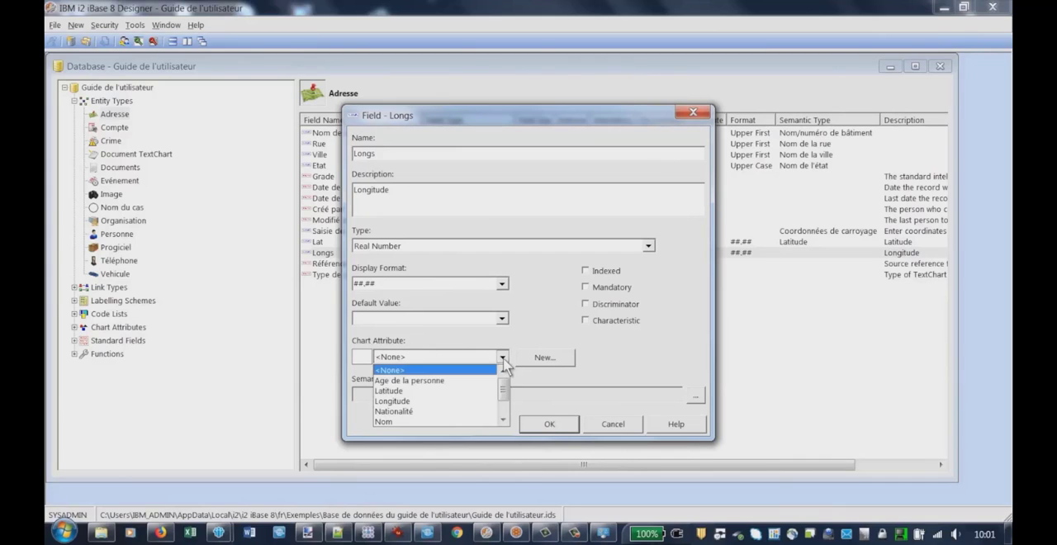
left_click(398, 400)
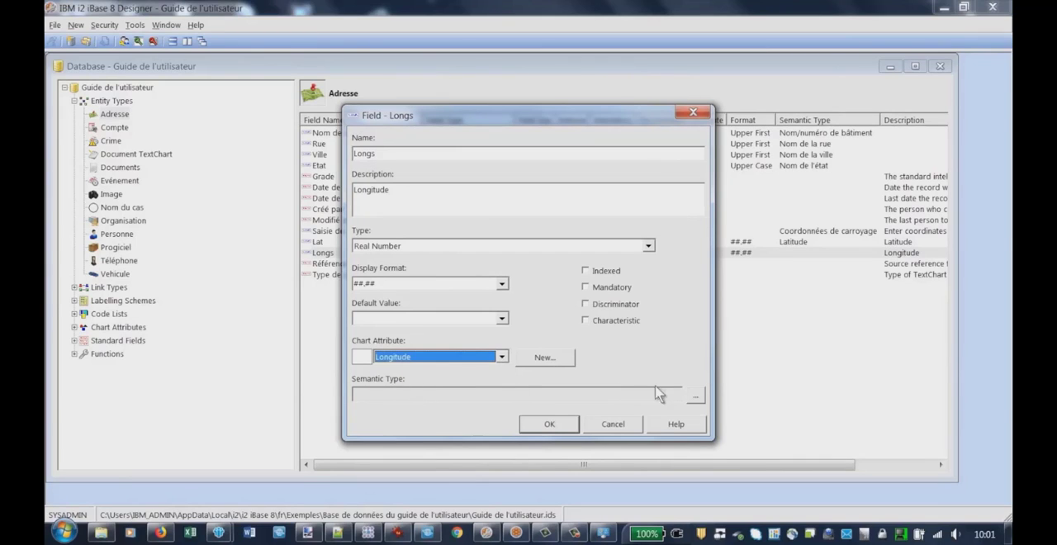
left_click(696, 397)
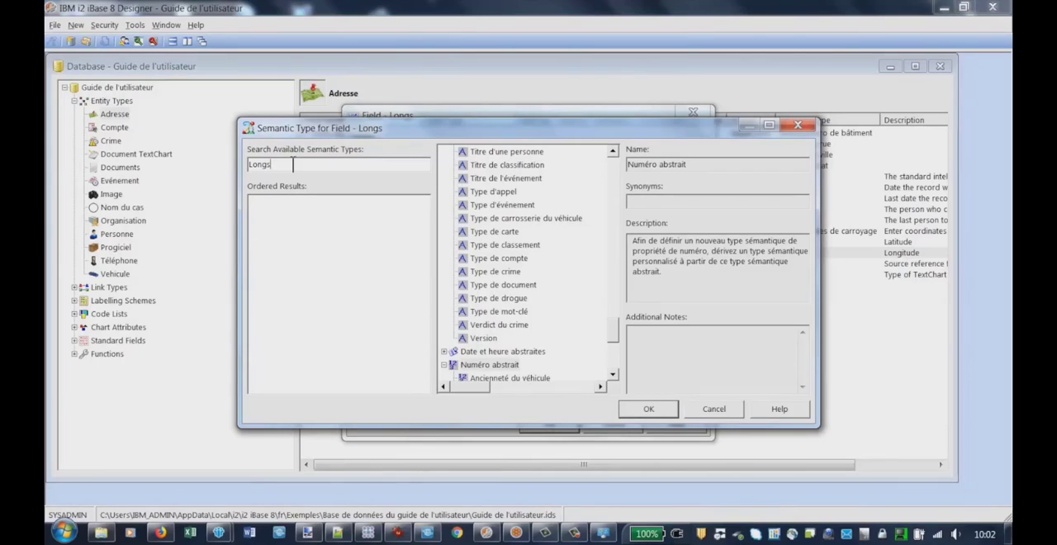
key("BackSpace")
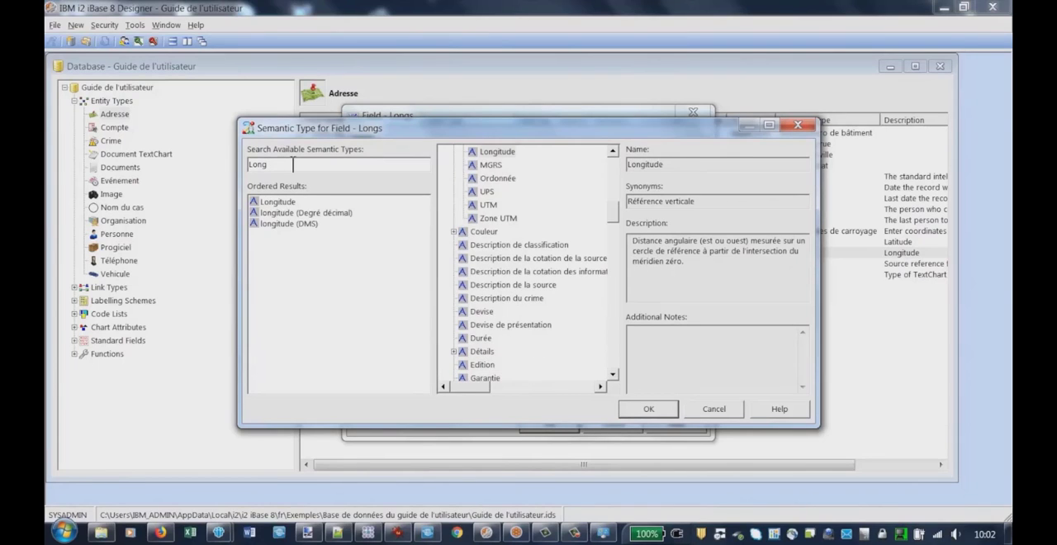
left_click(273, 204)
left_click(648, 409)
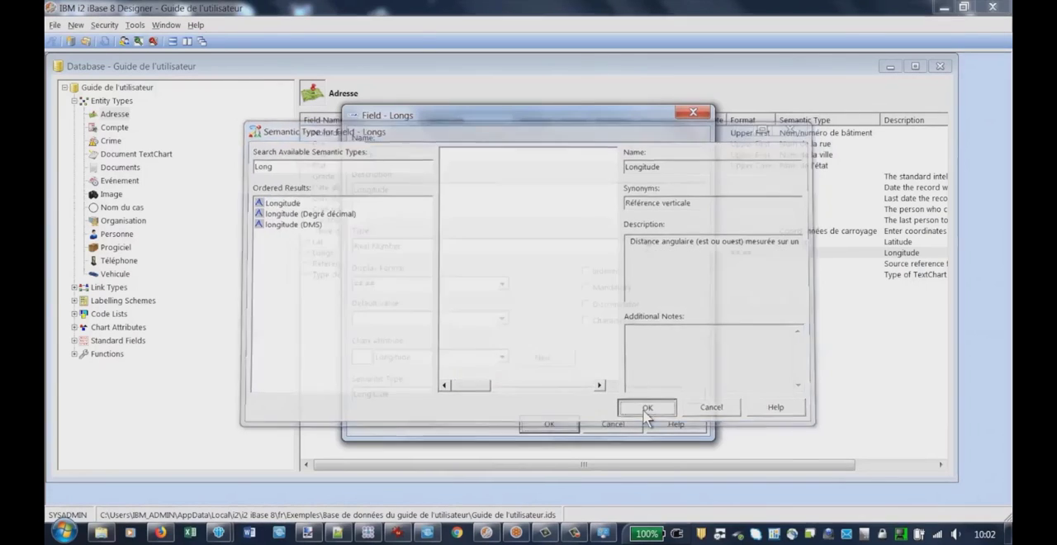
left_click(549, 425)
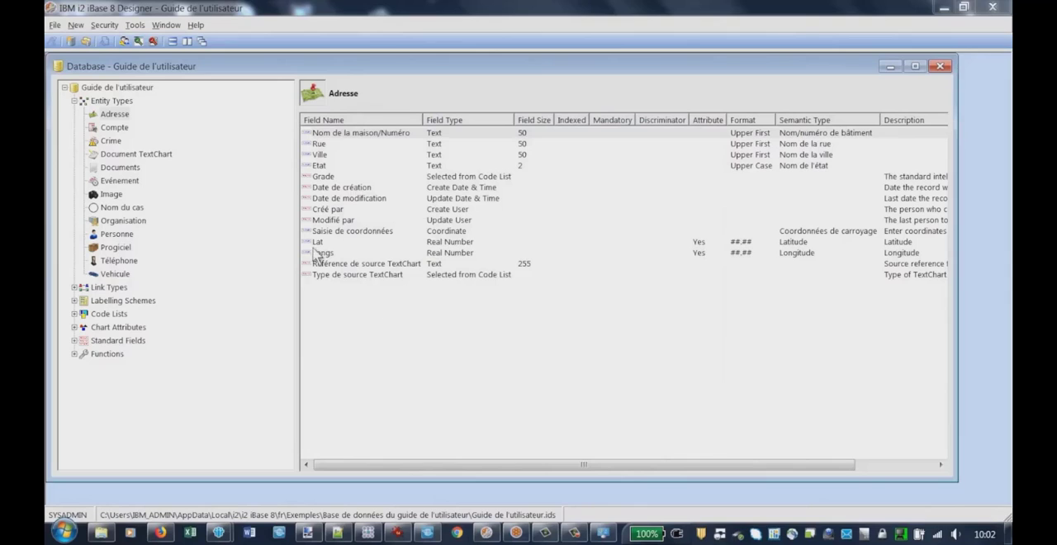
Review the Lat and Longs rows, then close the Guide de l'utilisateur database in Designer and confirm the closure
left_click(318, 243)
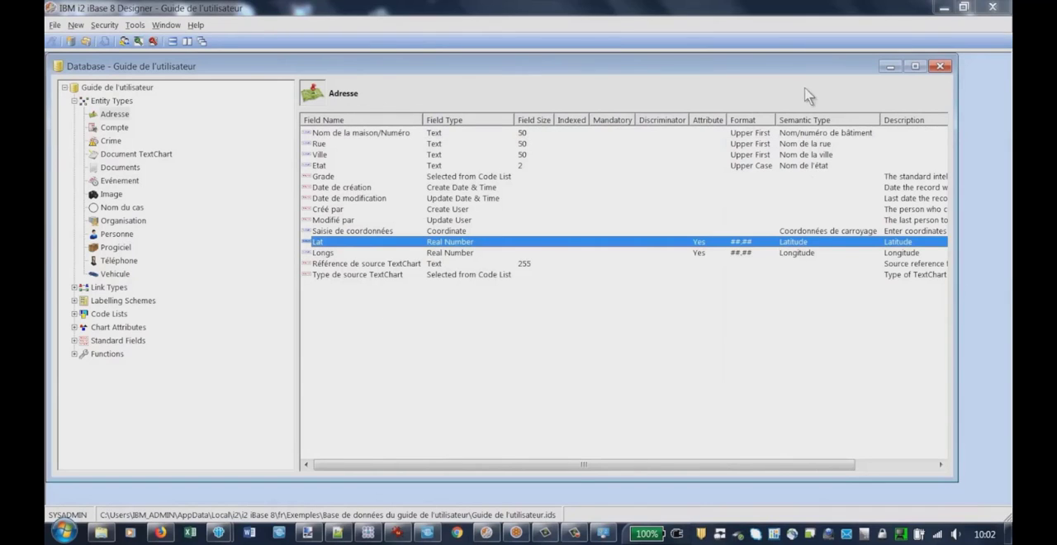
left_click(804, 253)
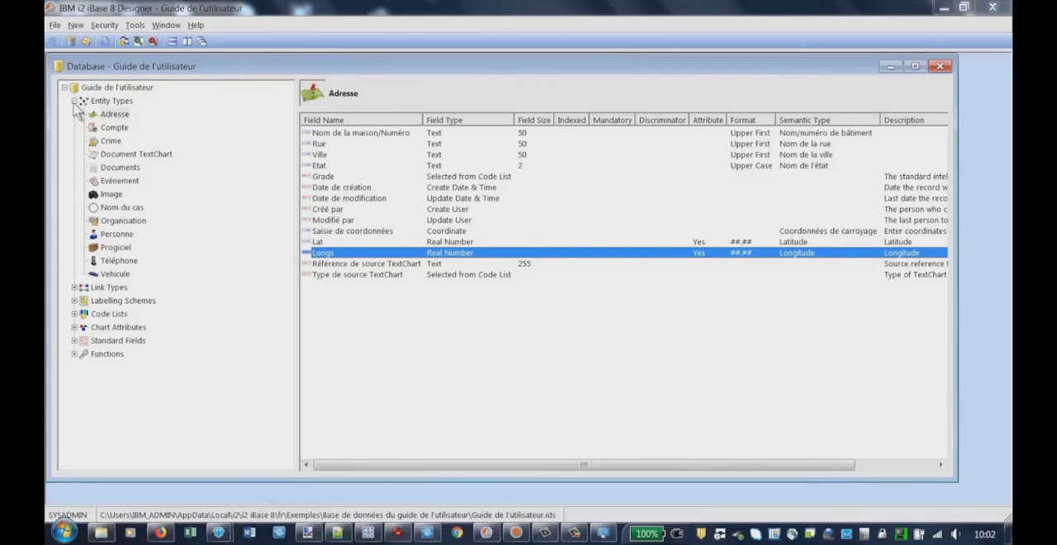
left_click(74, 100)
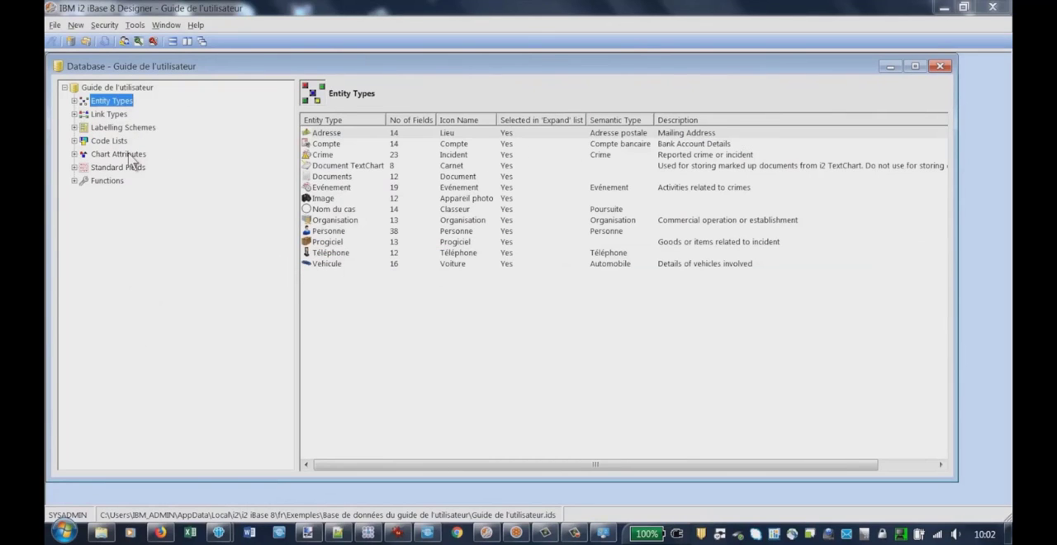
left_click(941, 67)
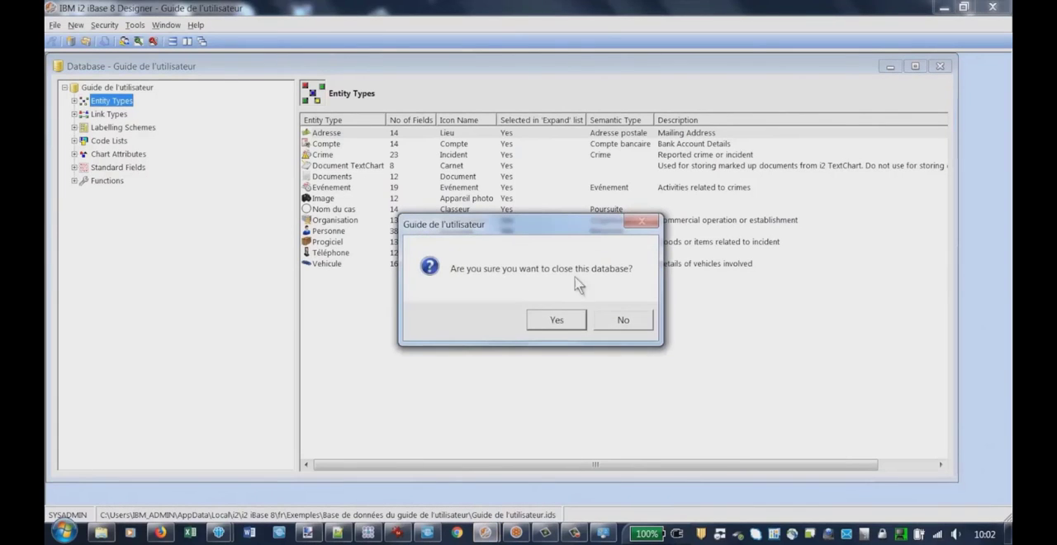
left_click(563, 322)
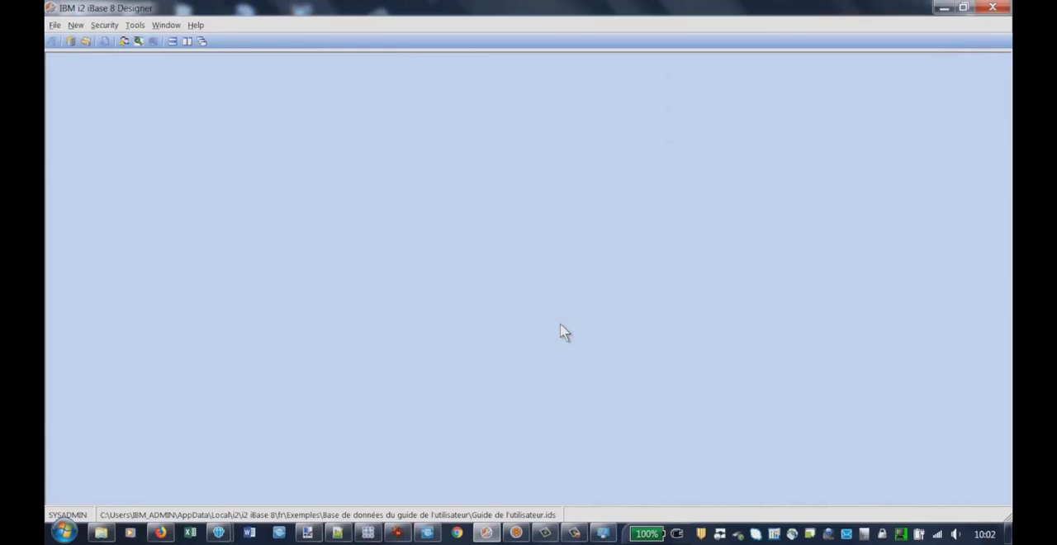
Switch to iBase 8, reopen the recent database Guide de l'utilisateur.idb and dismiss its description dialog
left_click(943, 8)
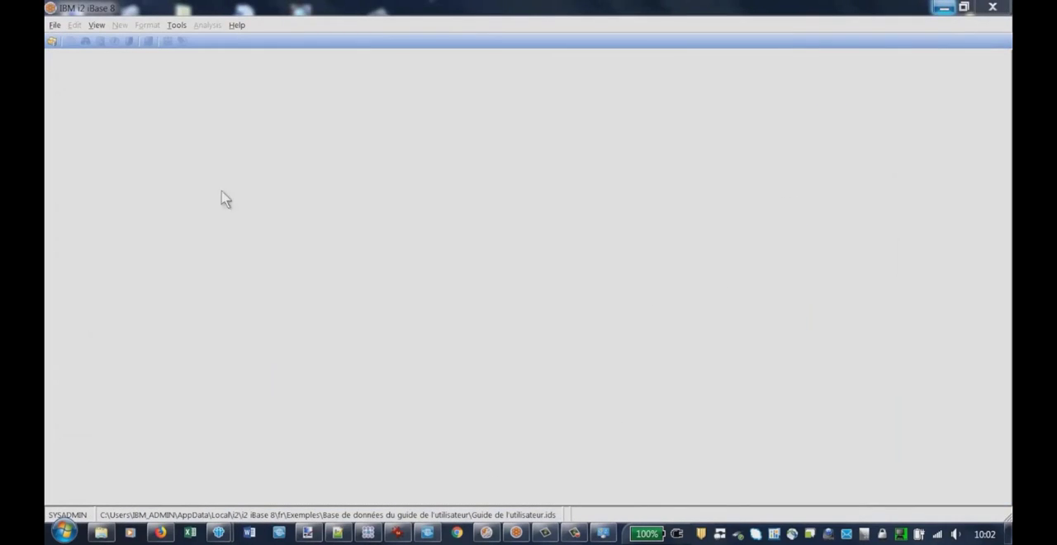
left_click(54, 26)
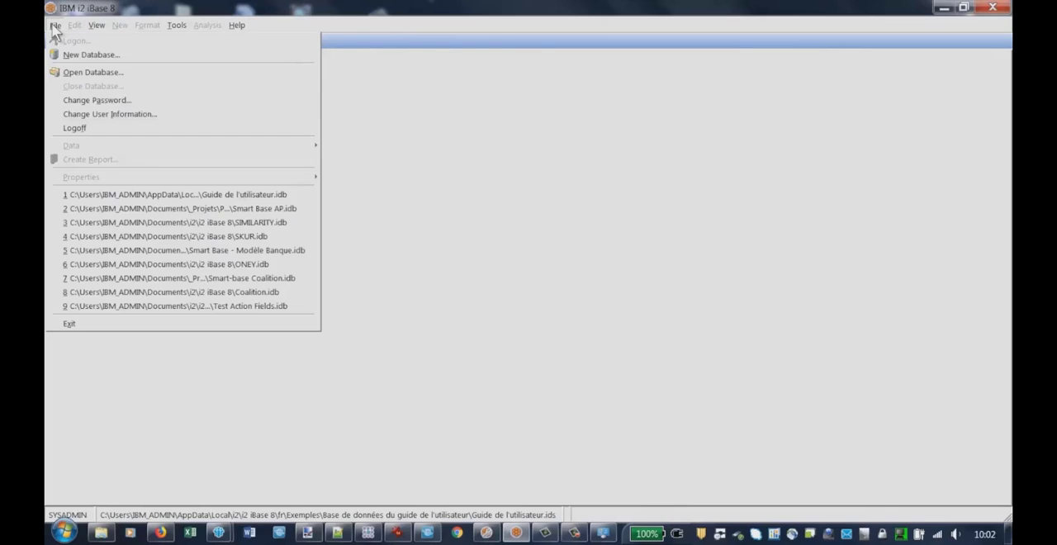
left_click(240, 197)
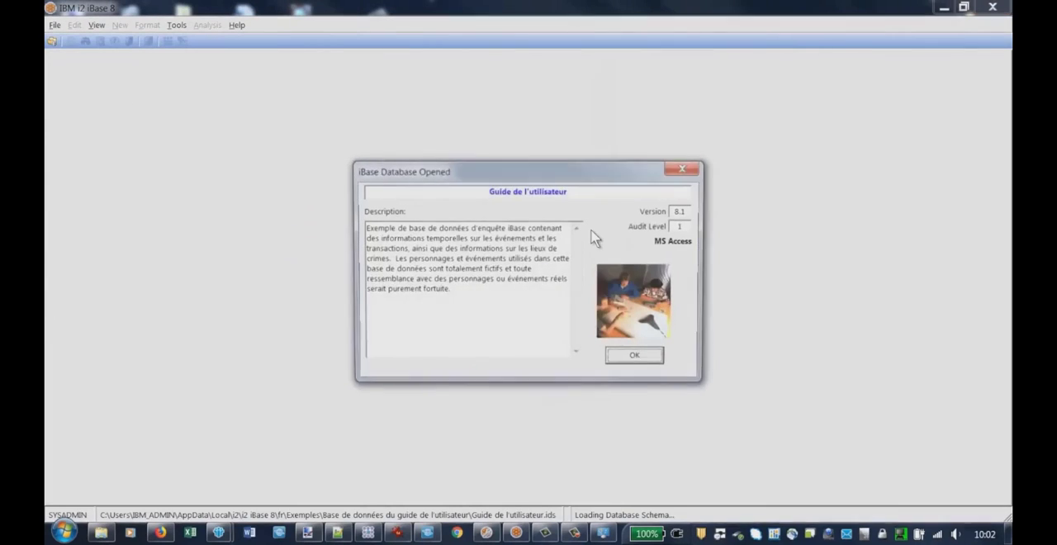
left_click(636, 360)
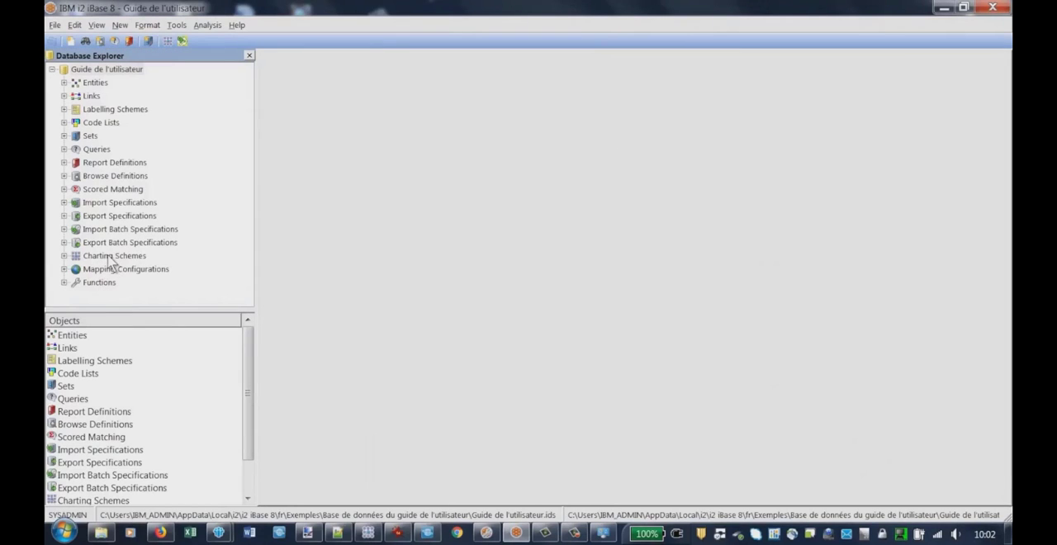
List all charting schemes of the database and open the Données d'associations scheme
left_click(64, 256)
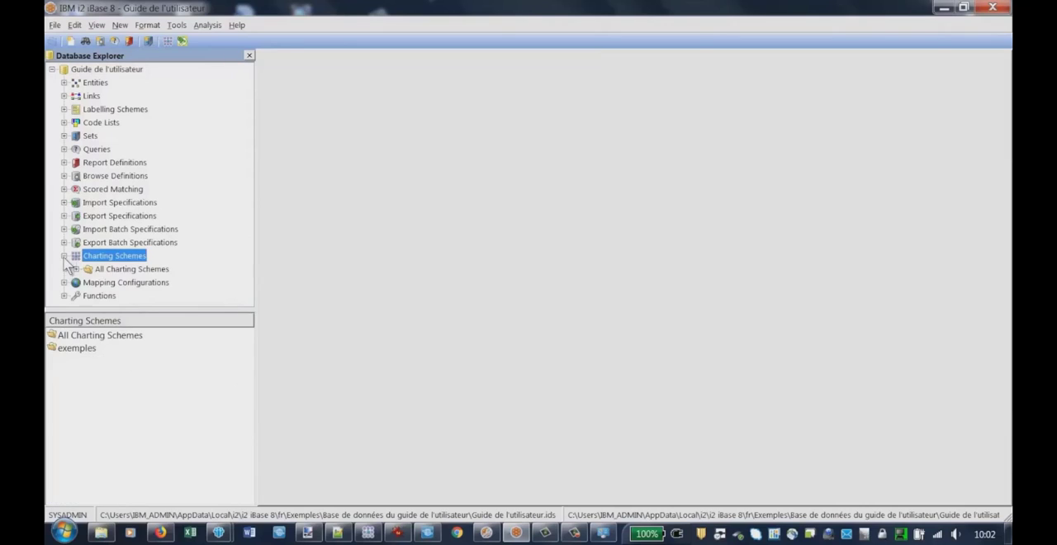
left_click(124, 270)
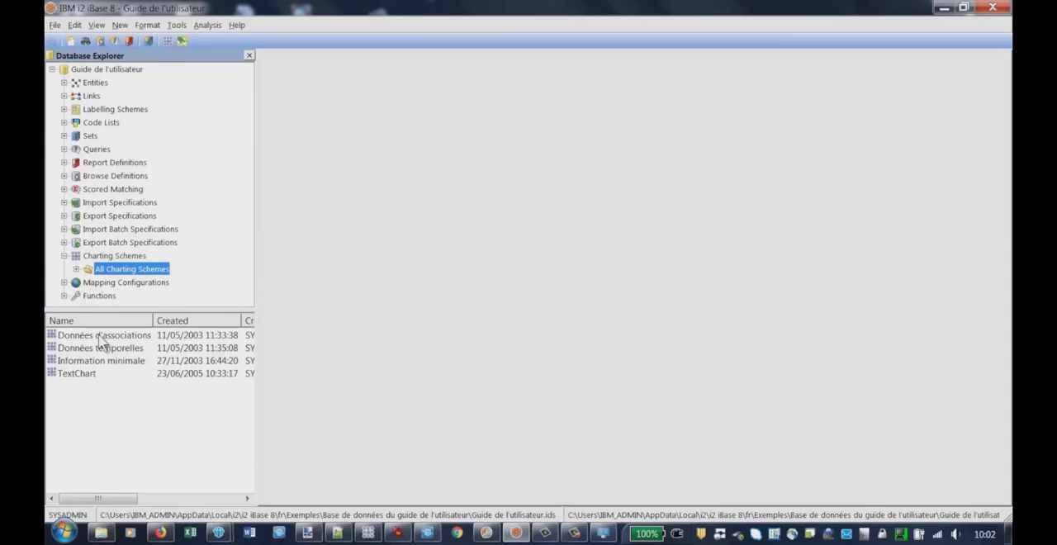
left_click(99, 335)
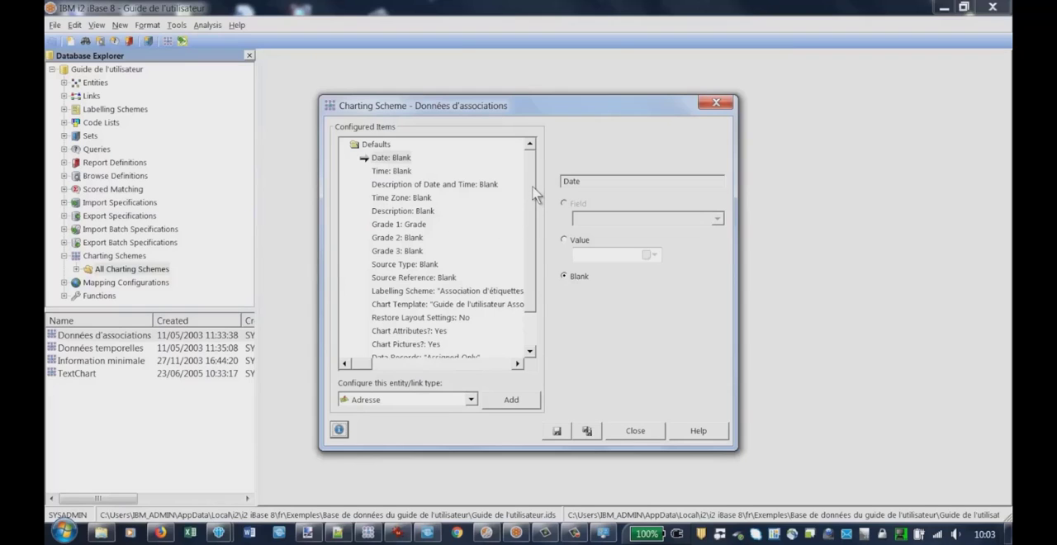
Add the Adresse entity type to the Données d'associations charting scheme and set its Data Records option to All
scroll(536, 193, "down", 2)
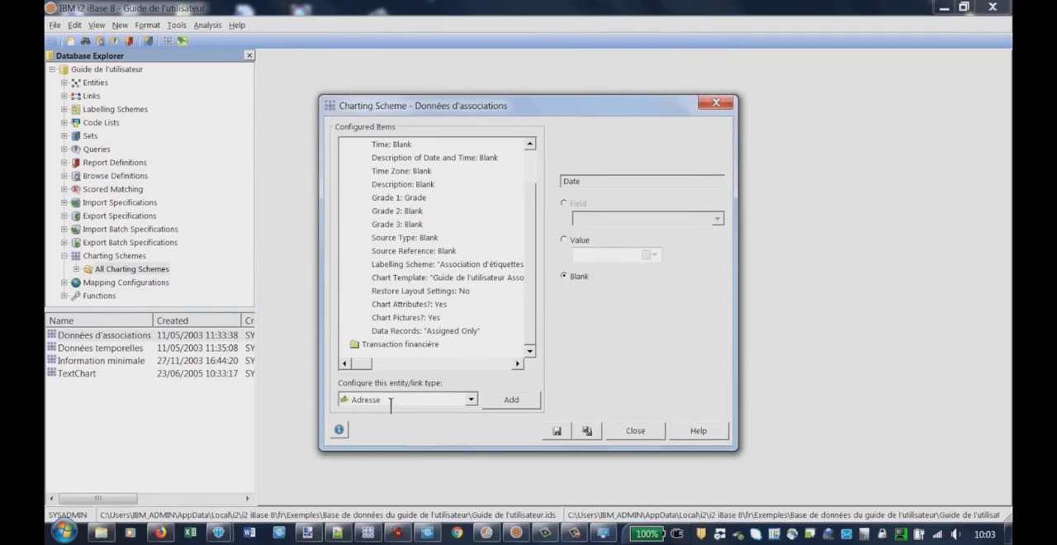
left_click(512, 401)
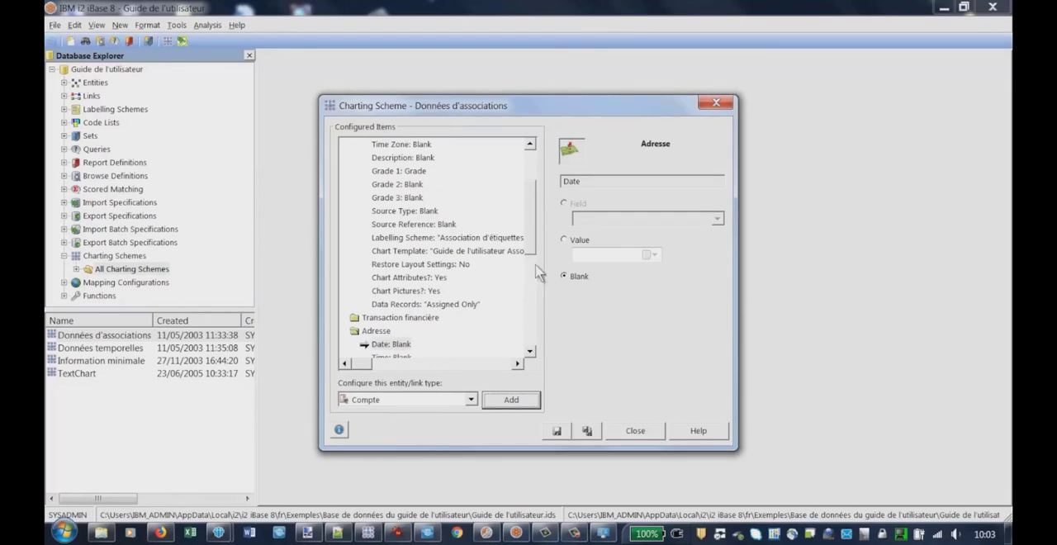
left_click_drag(531, 218, 538, 318)
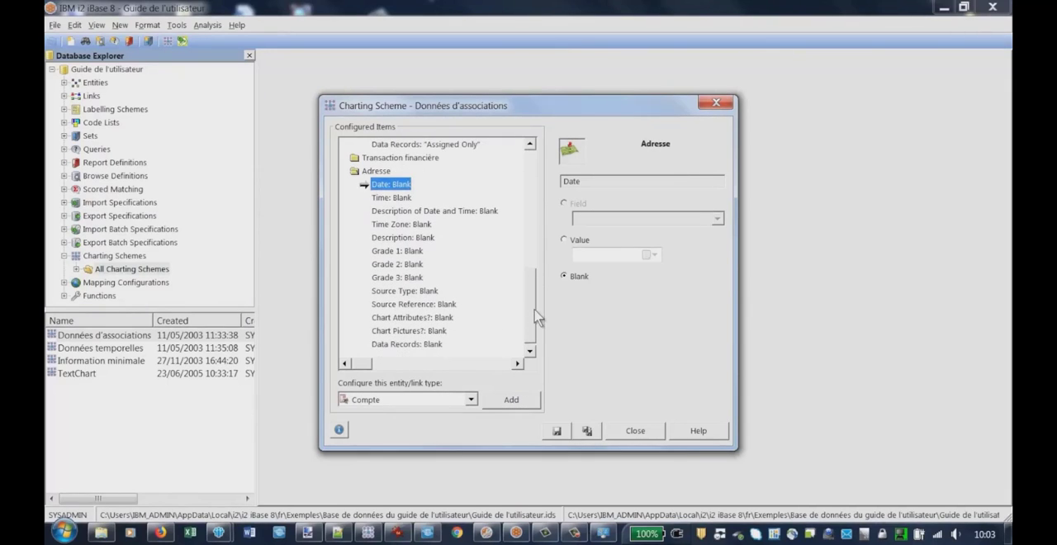
left_click(398, 345)
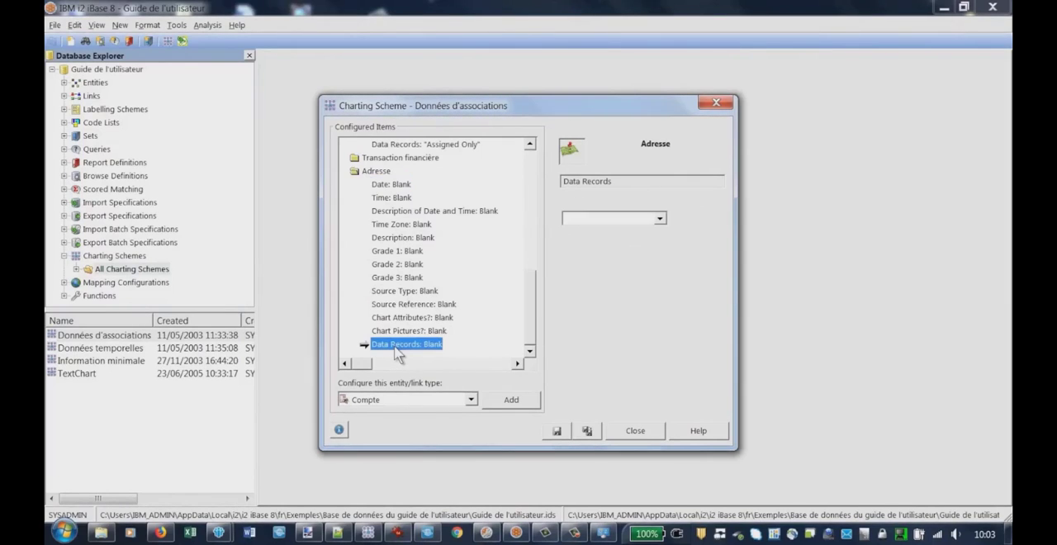
left_click(660, 220)
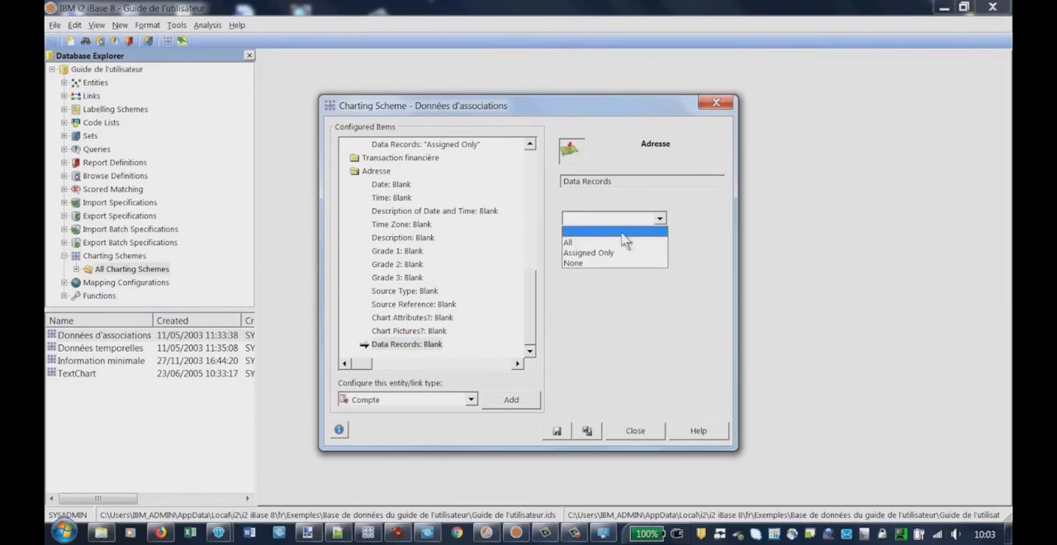
left_click(575, 241)
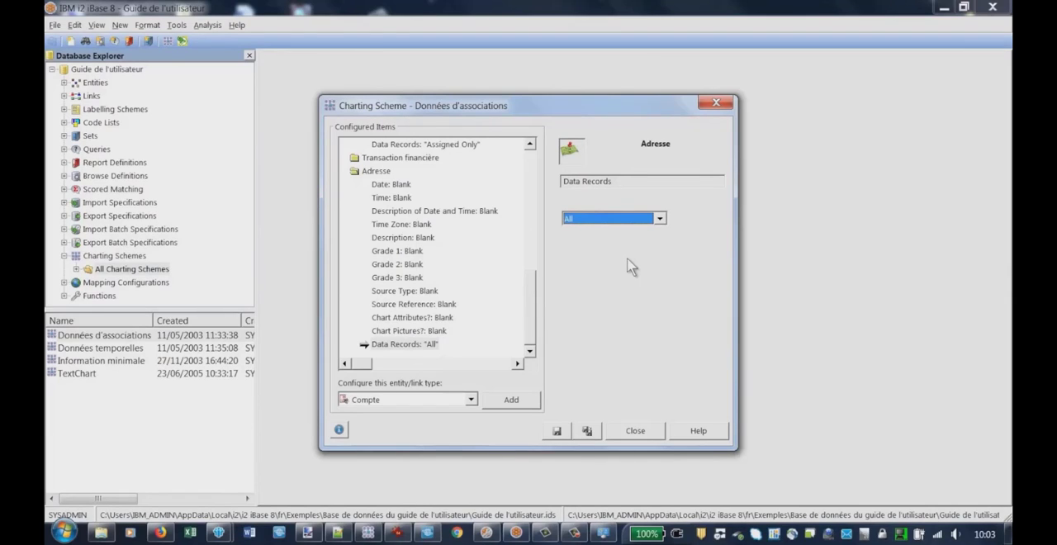
Set Chart Attributes to Yes for Adresse and save the charting scheme
left_click(405, 319)
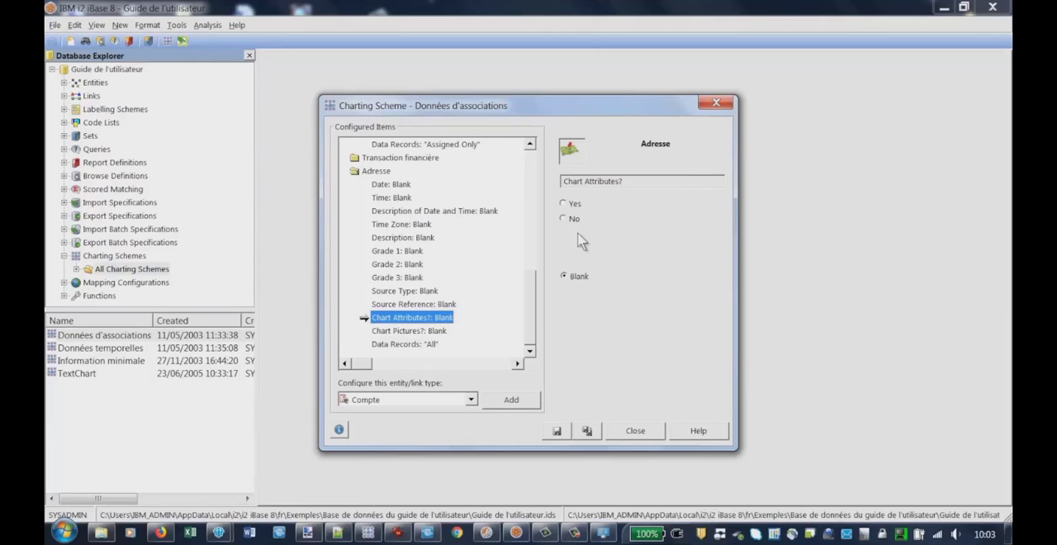
left_click(564, 204)
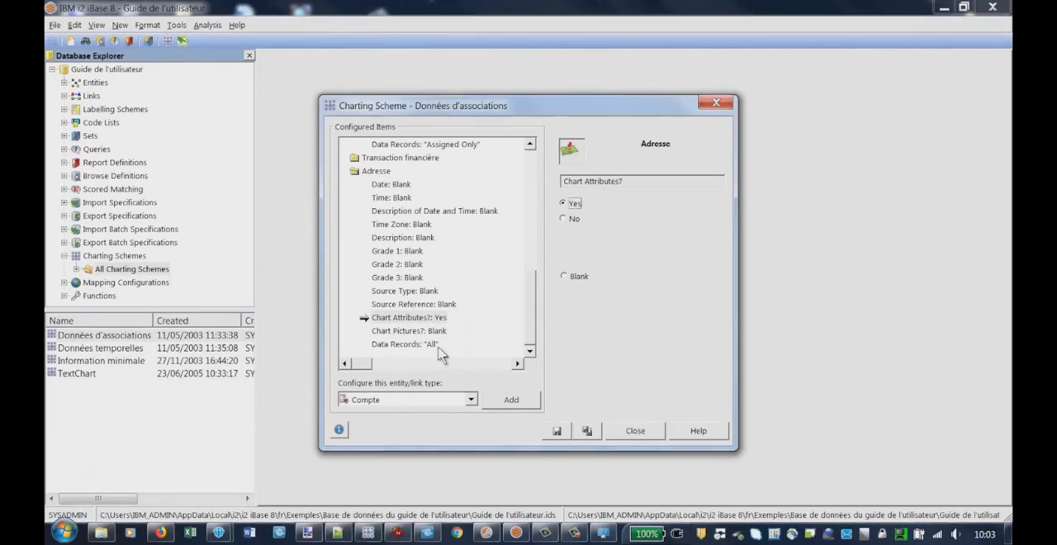
left_click(558, 432)
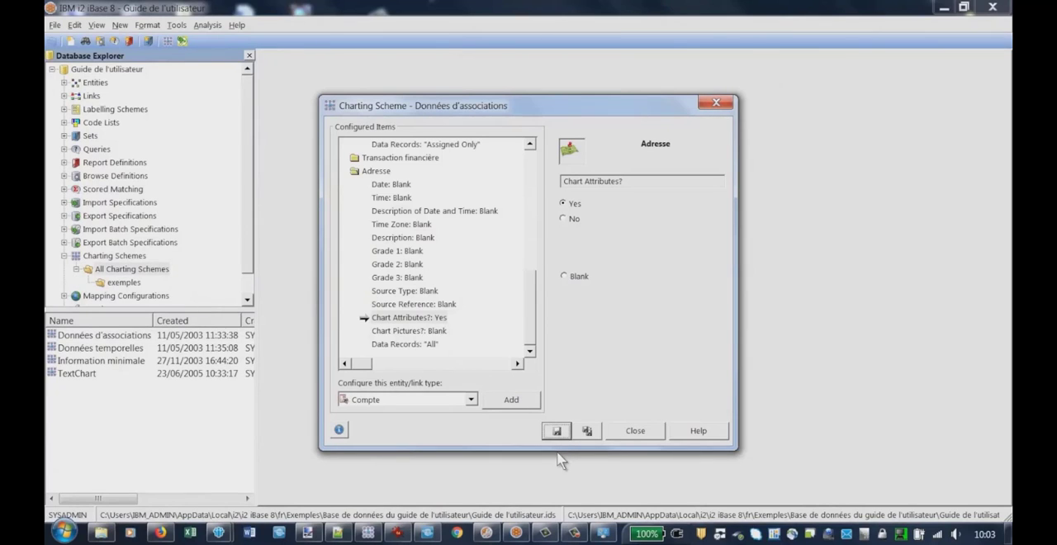
Close the charting scheme and list all records of the Adresse entity type
left_click(635, 433)
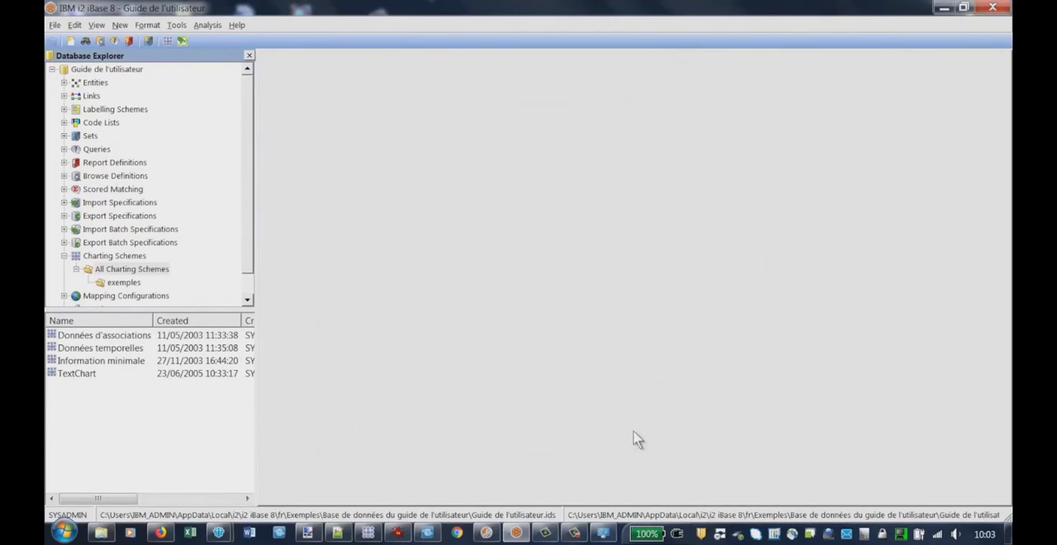
left_click(64, 82)
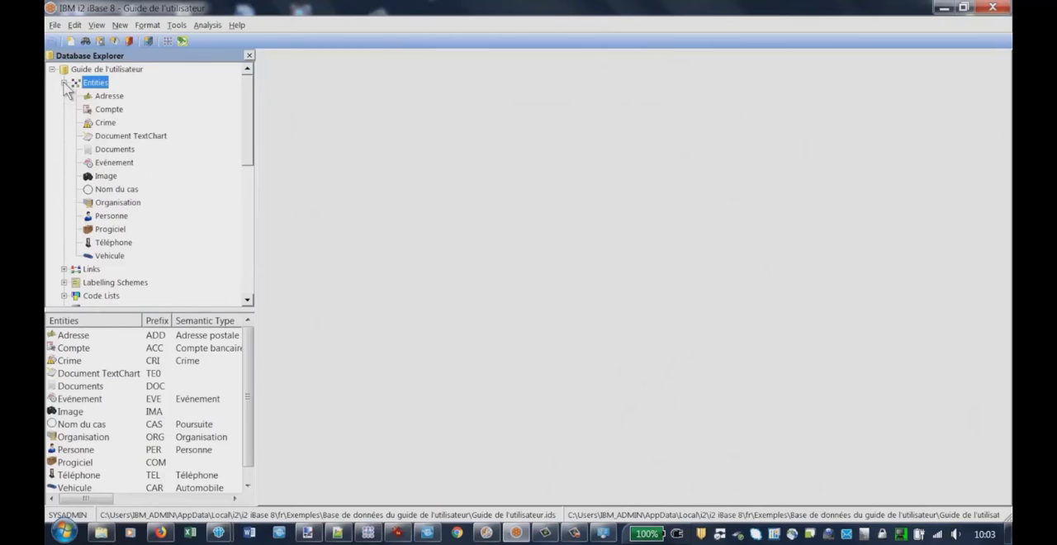
left_click(103, 97)
right_click(102, 97)
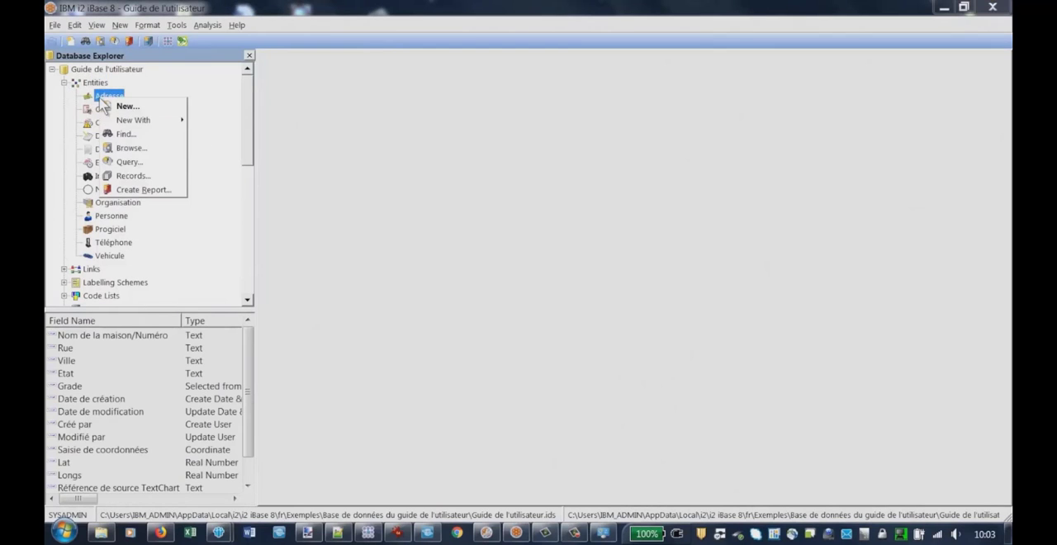
left_click(134, 177)
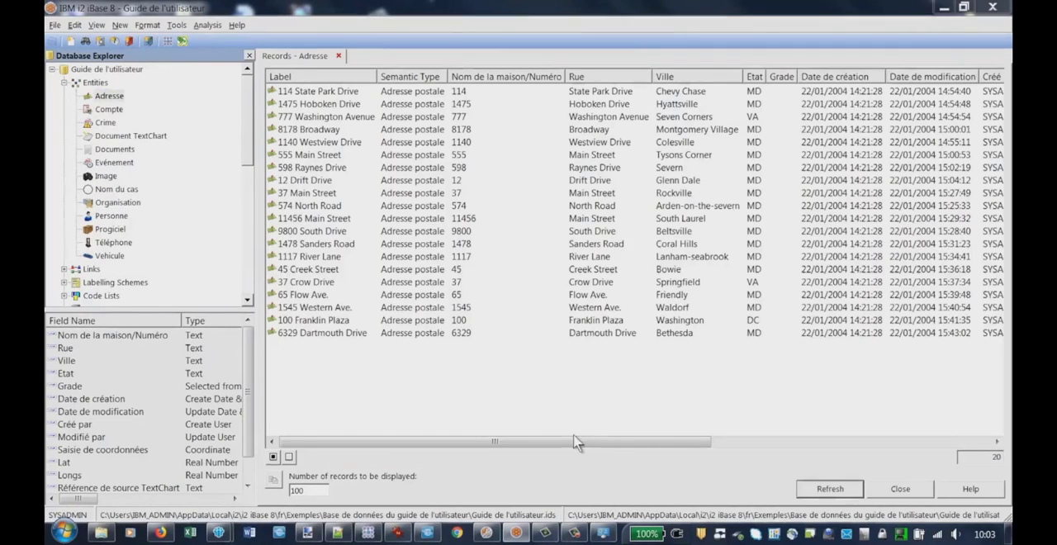
Select the five consecutive address records from the Beltsville row through the Springfield row and send them to the chart
left_click(316, 232)
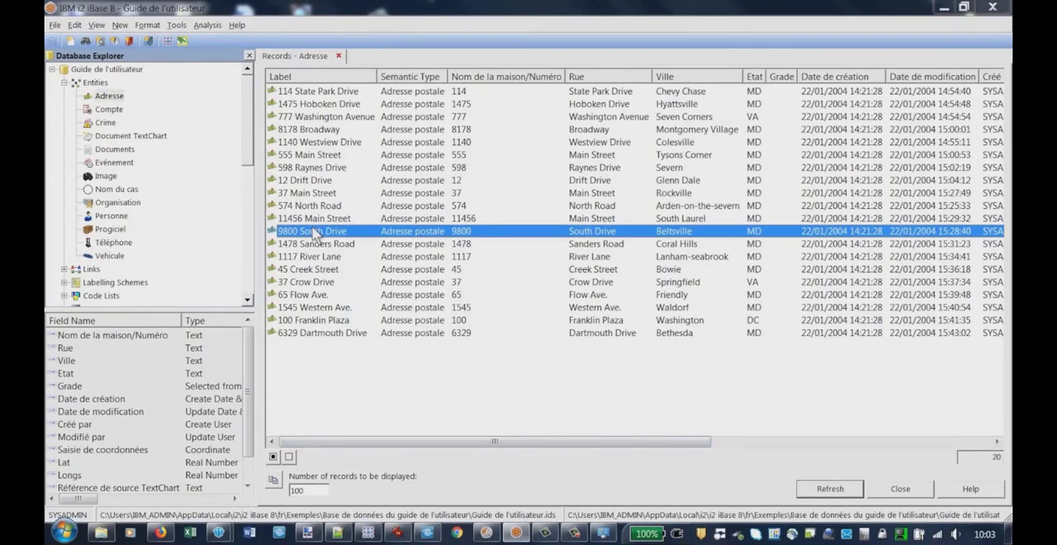
left_click(367, 533)
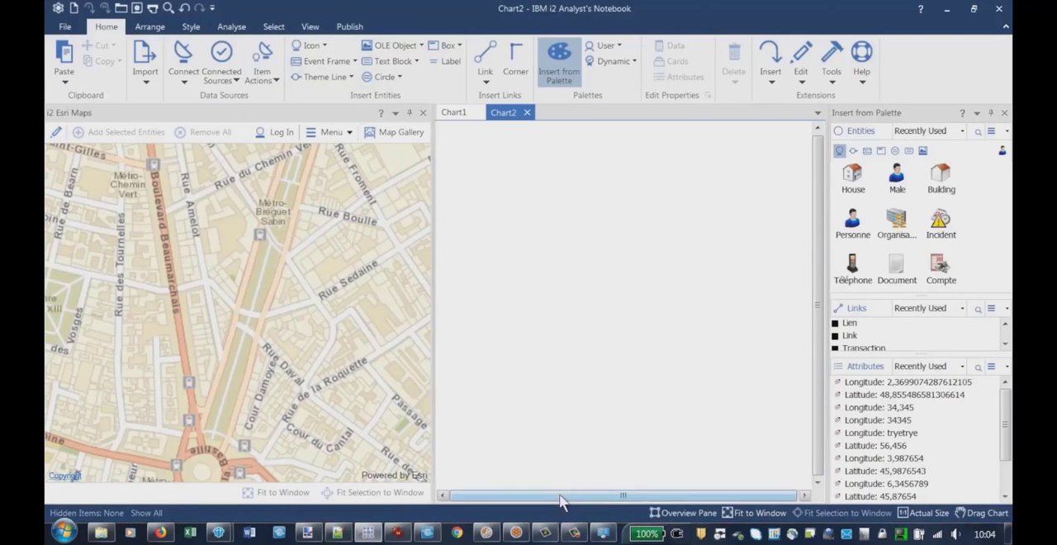
key("alt+Tab")
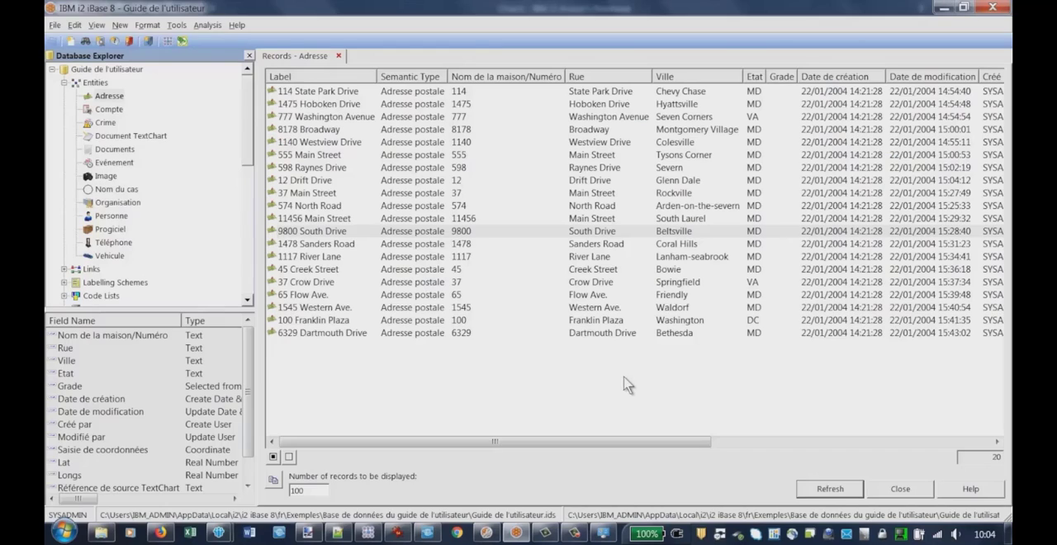
left_click(298, 283, "shift")
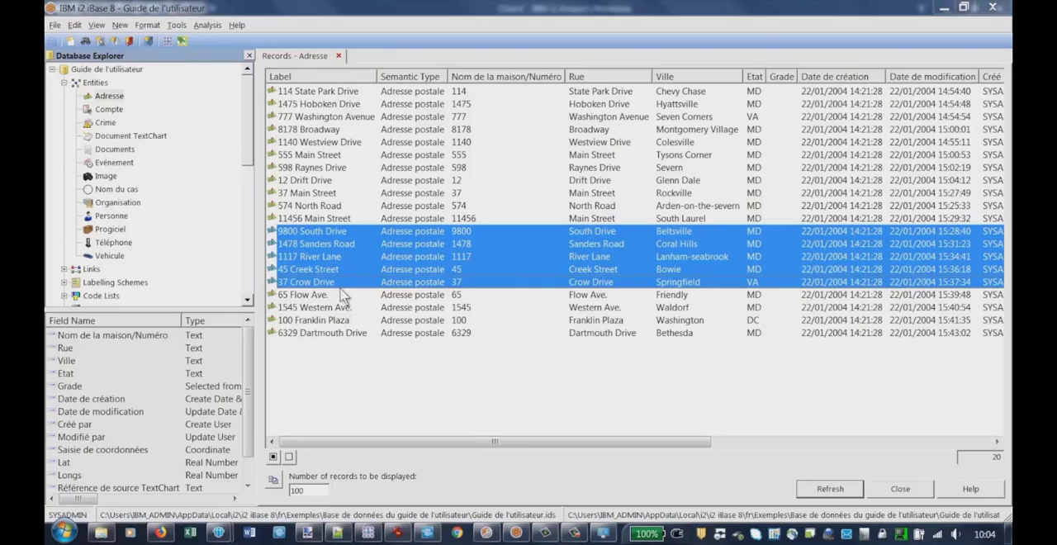
right_click(295, 242)
mouse_move(347, 302)
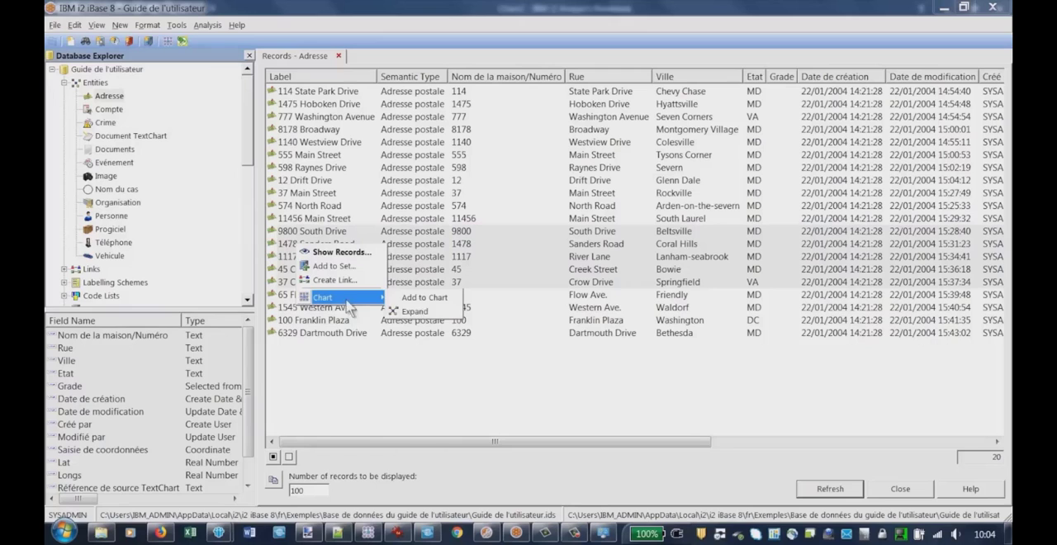
left_click(425, 298)
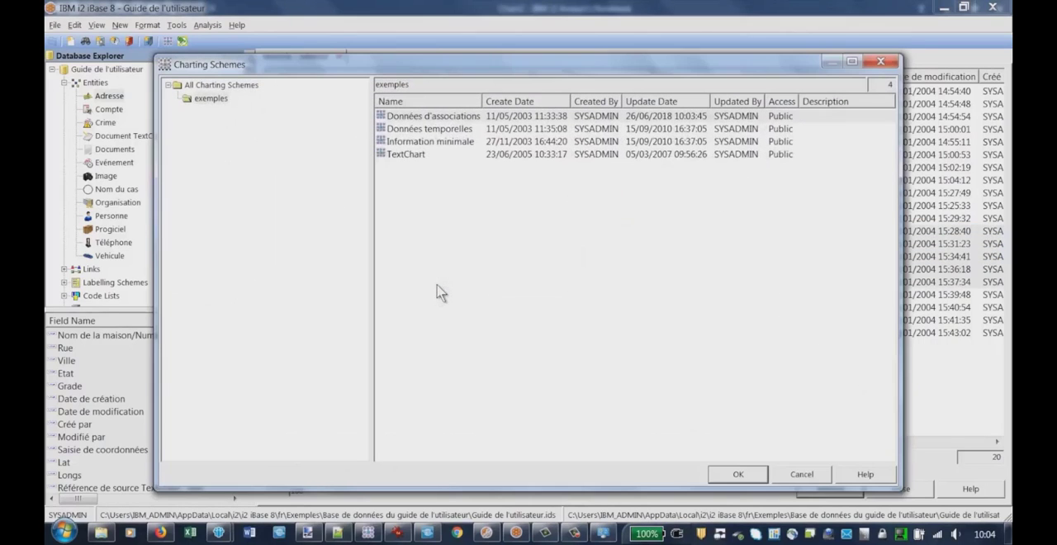
Apply the Données d'associations charting scheme, dismiss the database description and place the address icons on Chart2
left_click(411, 121)
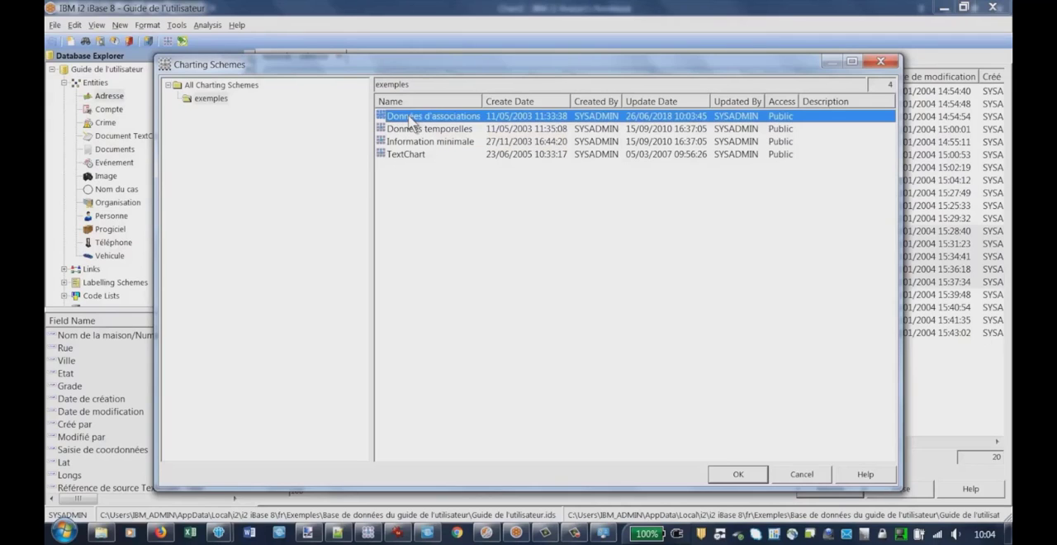
left_click(735, 475)
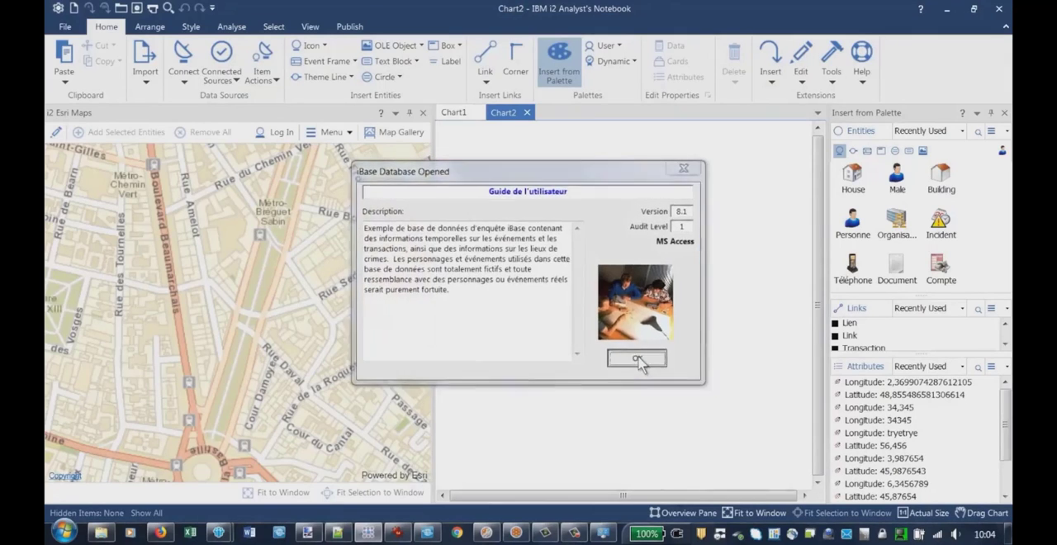
left_click(637, 360)
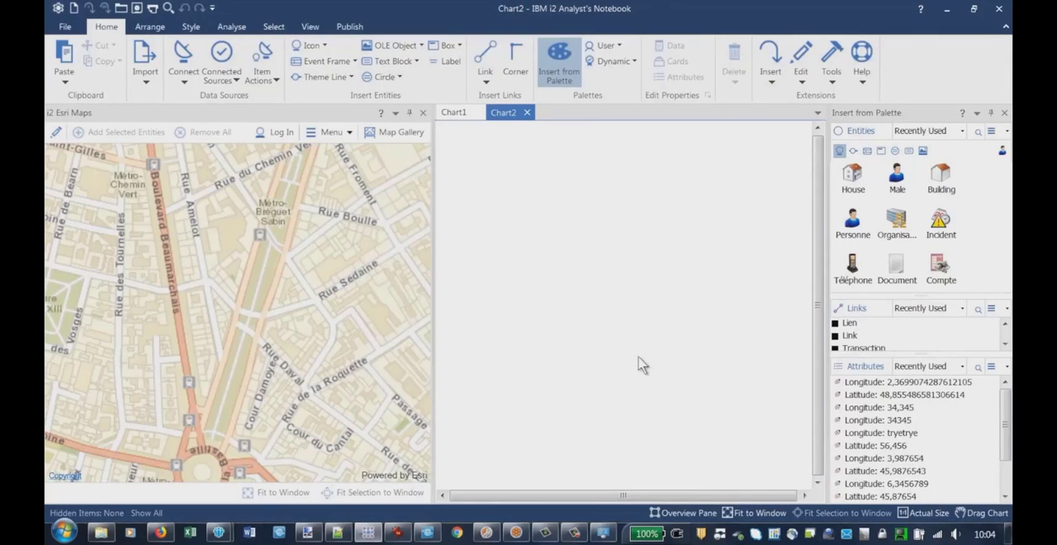
left_click(503, 323)
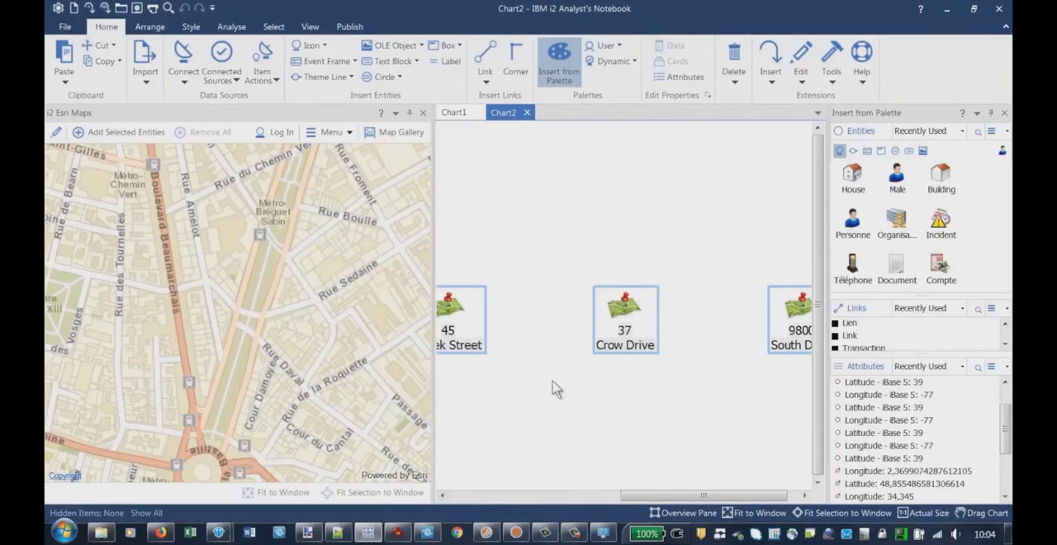
Deselect the new address icons and rearrange them on Chart2 into a compact group with two icons below the other three
left_click(499, 184)
scroll(498, 184, "down", 3)
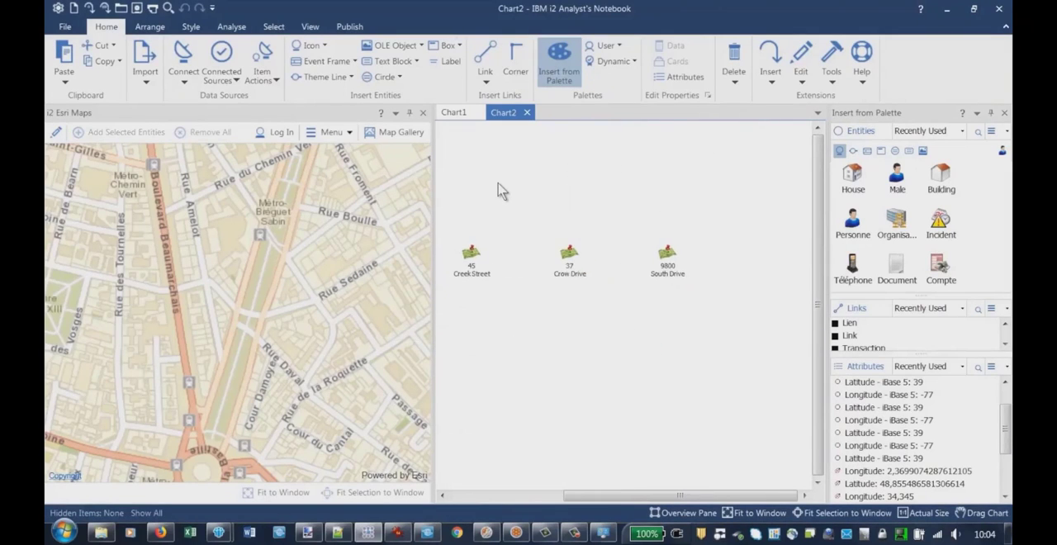
left_click_drag(625, 503, 562, 496)
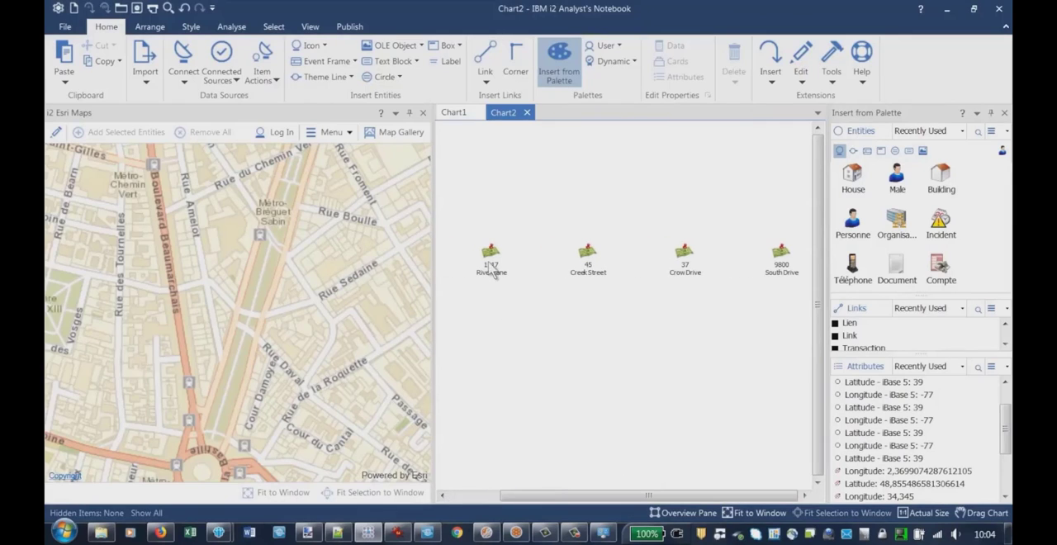
left_click_drag(491, 266, 729, 373)
left_click_drag(608, 500, 567, 499)
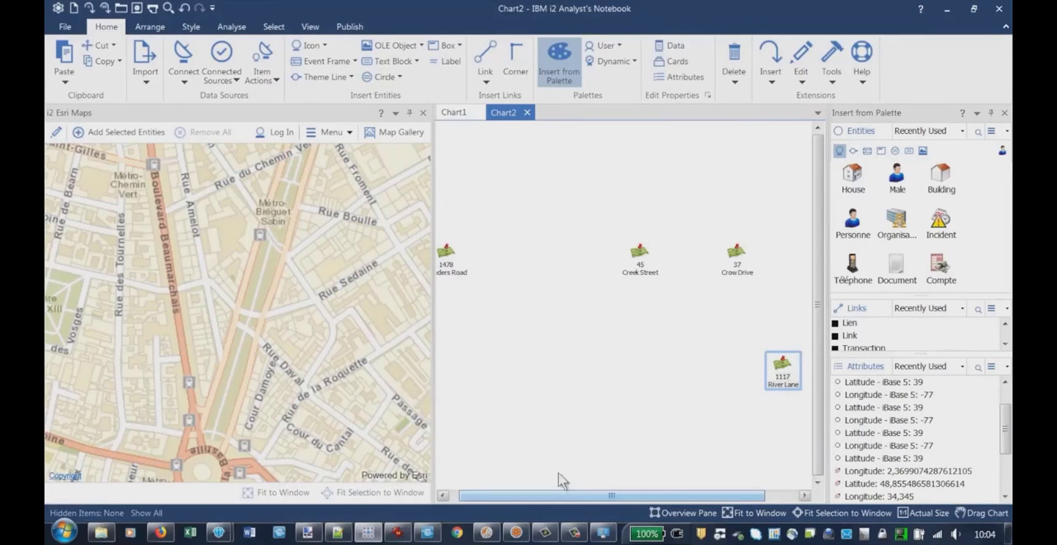
left_click_drag(456, 263, 616, 334)
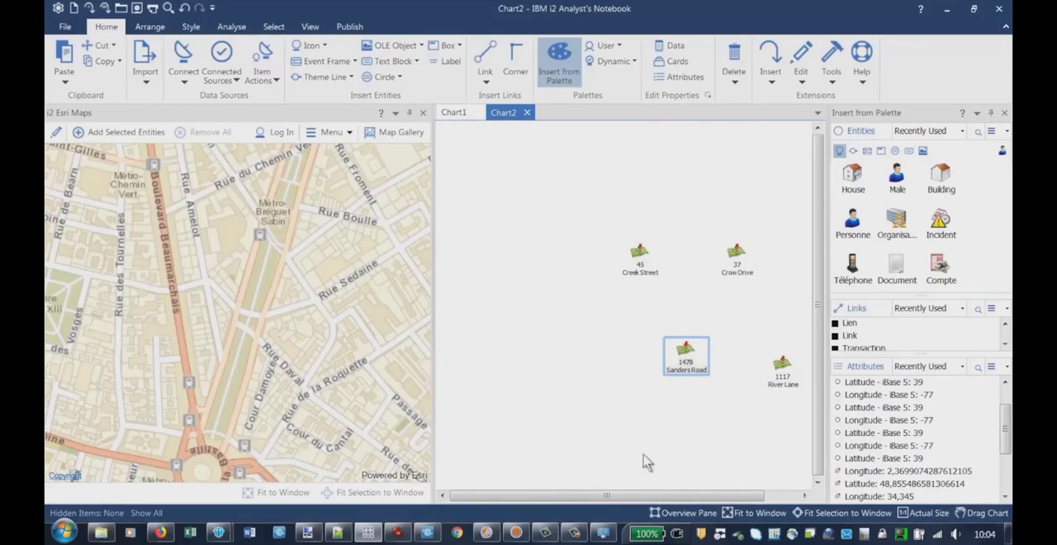
left_click_drag(643, 500, 676, 502)
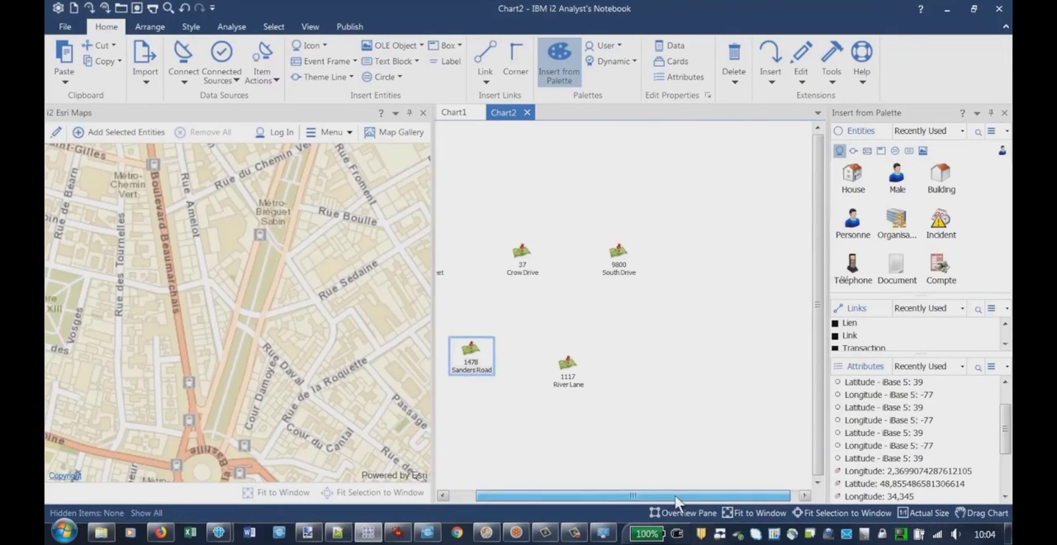
left_click(444, 495)
left_click(443, 496)
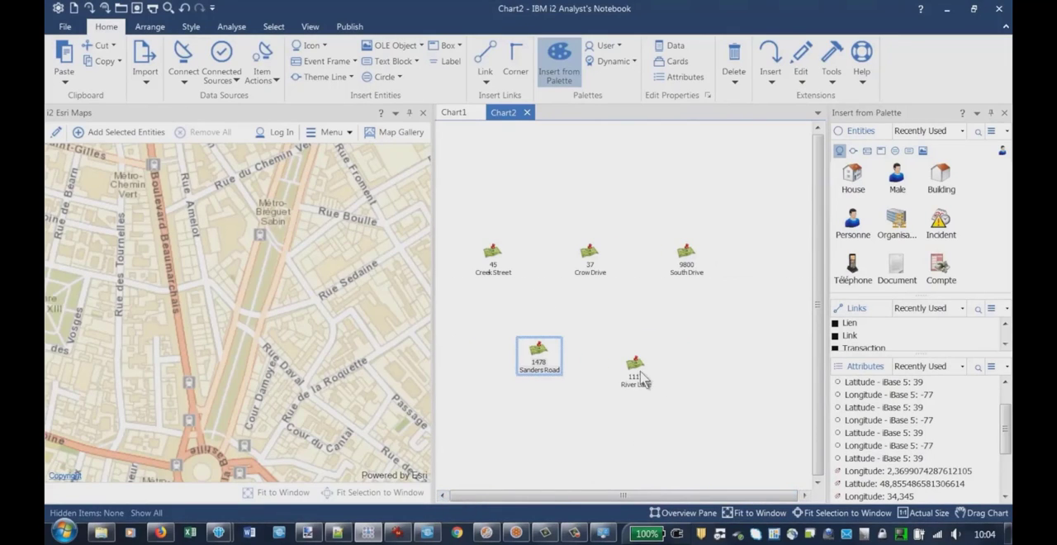
left_click_drag(636, 382, 632, 358)
left_click_drag(494, 261, 530, 286)
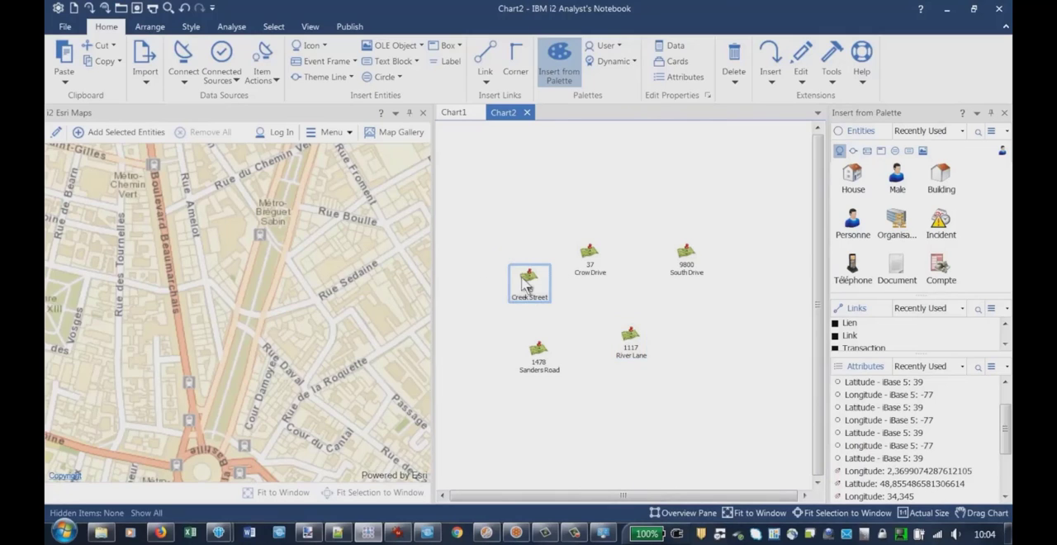
Compare the Adresse data record with the attributes in the item properties of the Springfield address icon, then close the properties
right_click(590, 263)
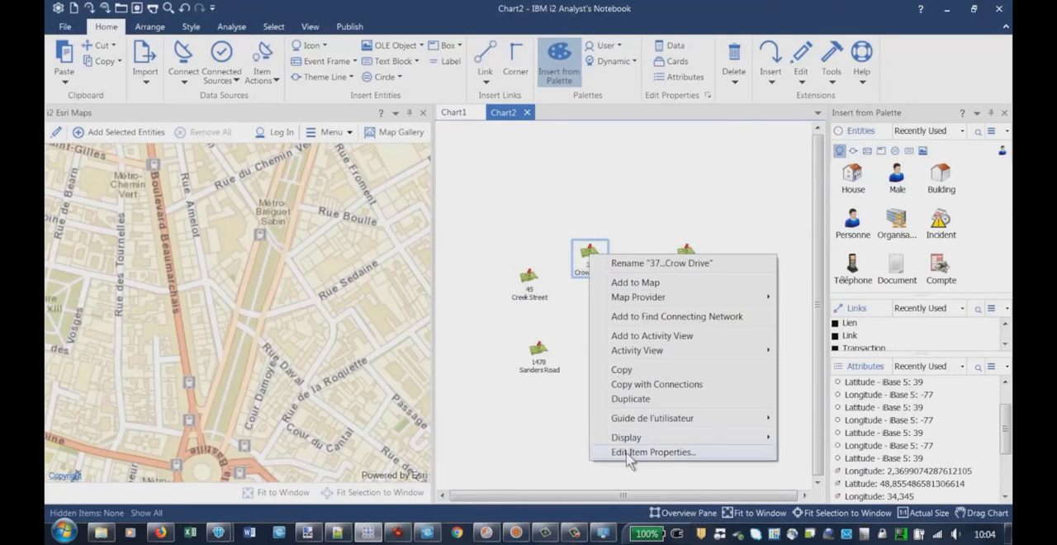
left_click(627, 452)
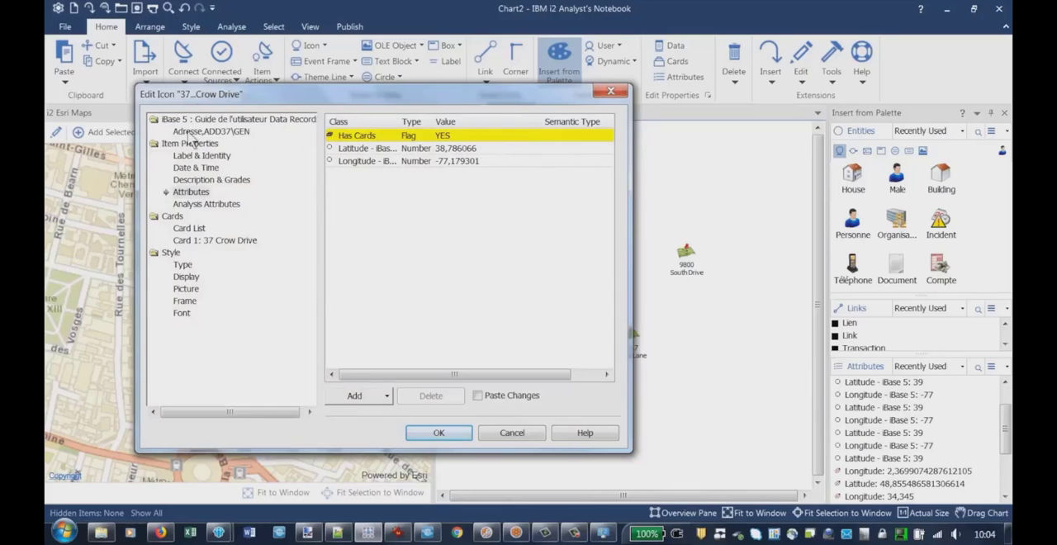
left_click(190, 133)
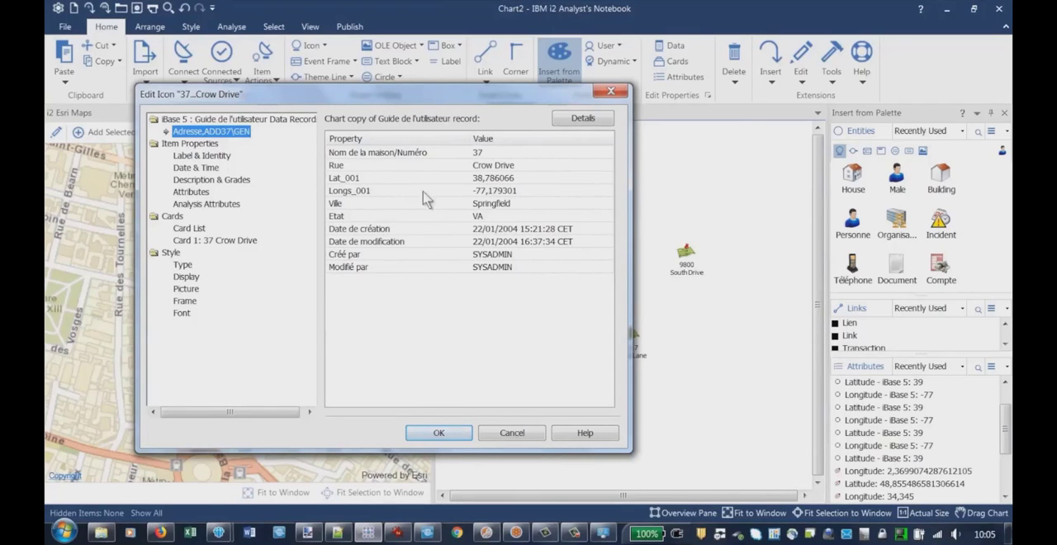
left_click(187, 192)
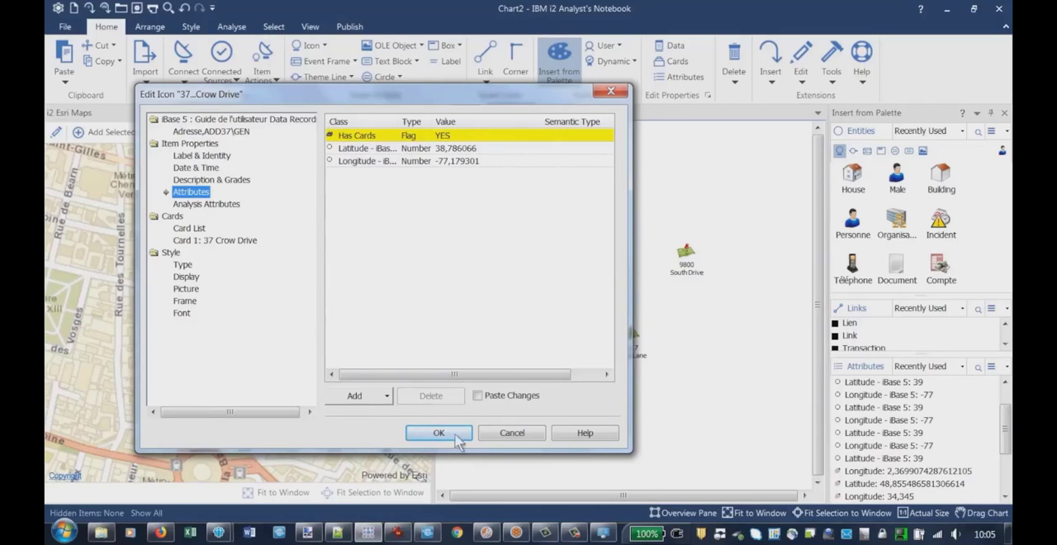
left_click(198, 133)
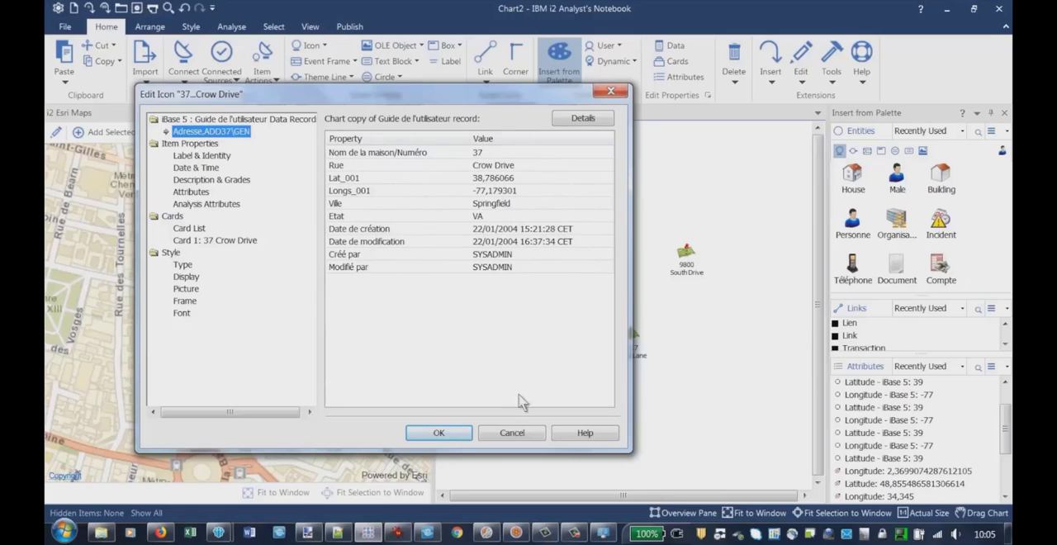
left_click(440, 434)
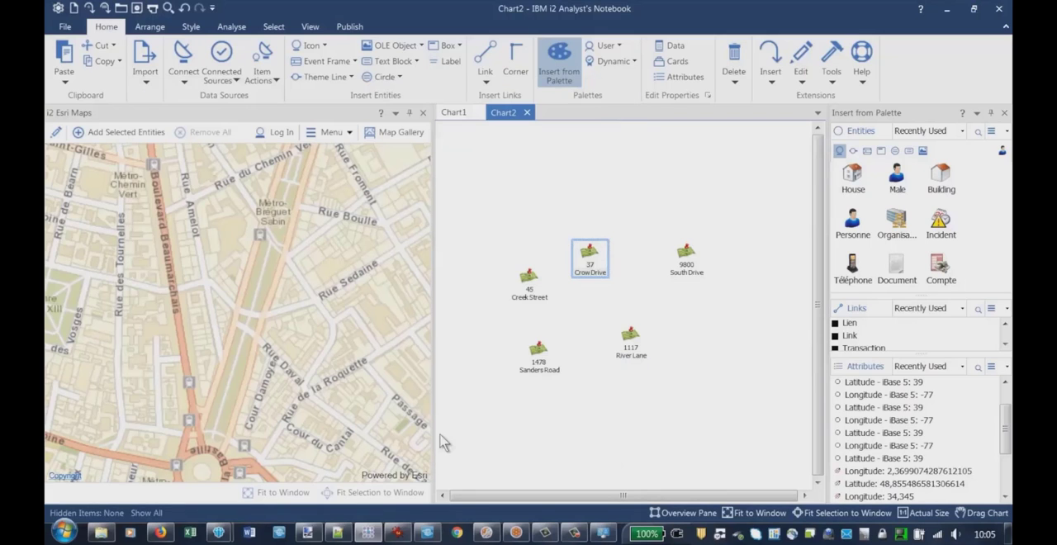
Add all five address icons to the Esri map and check how they are grouped at wider map scales
left_click(580, 215)
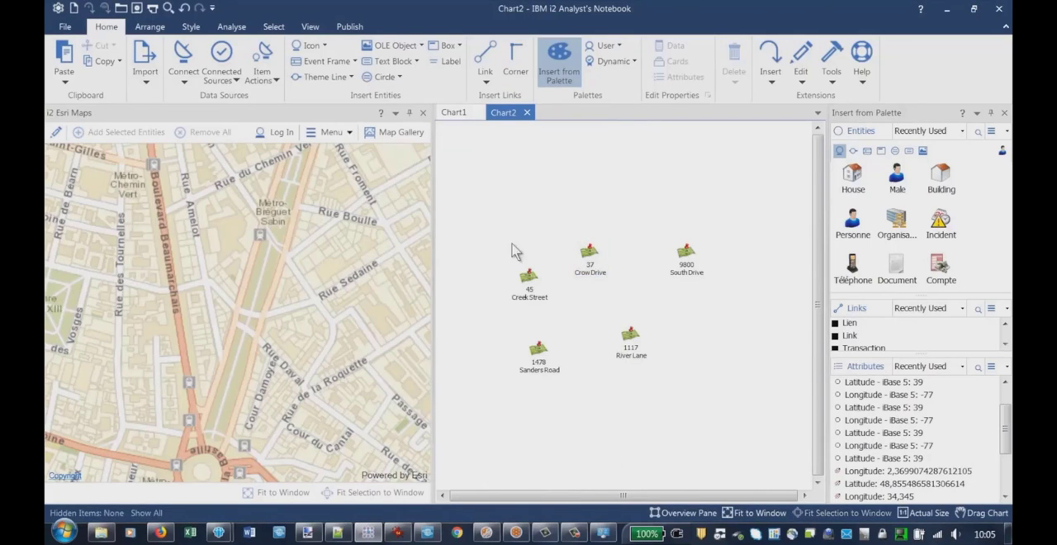
left_click_drag(495, 211, 727, 426)
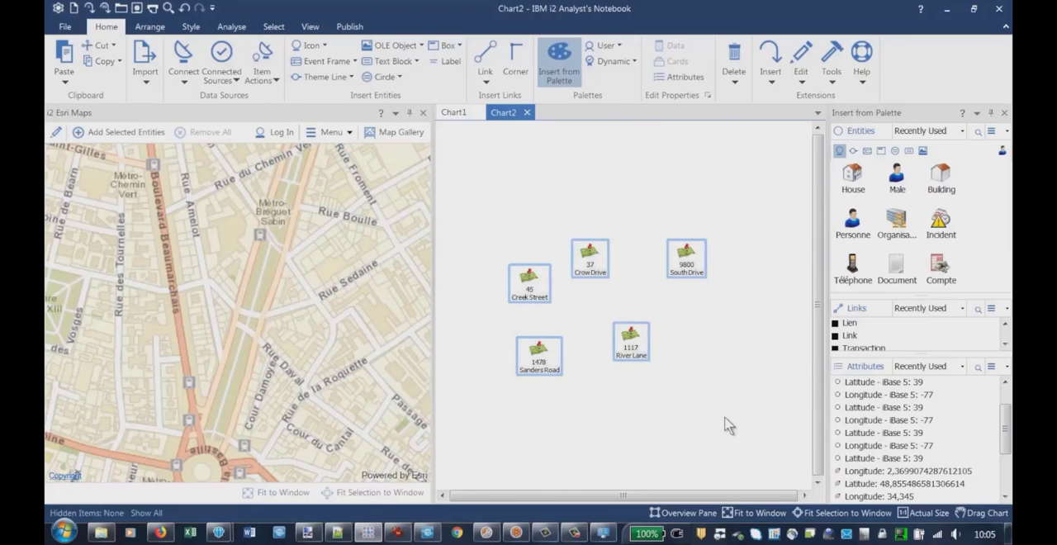
right_click(584, 257)
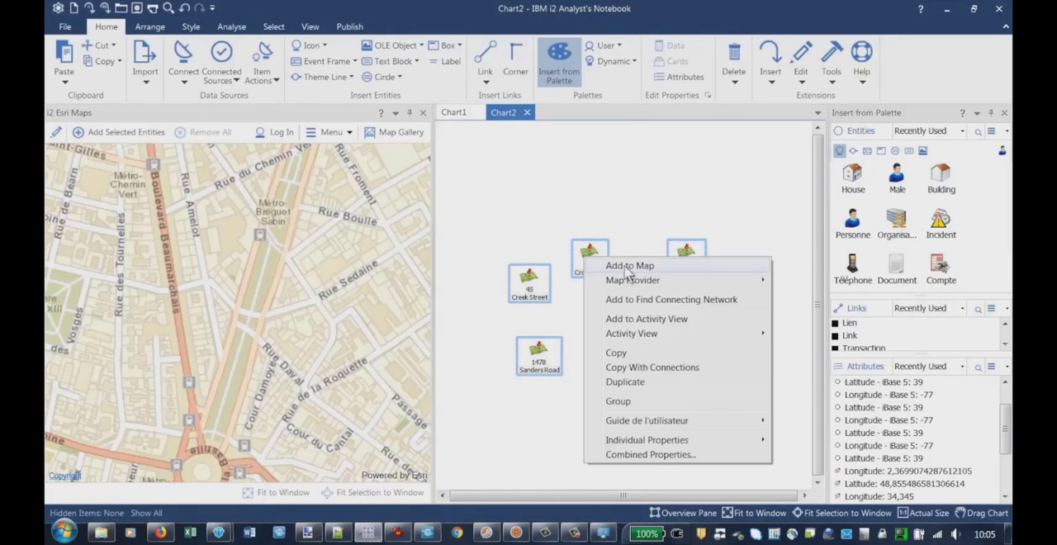
left_click(629, 265)
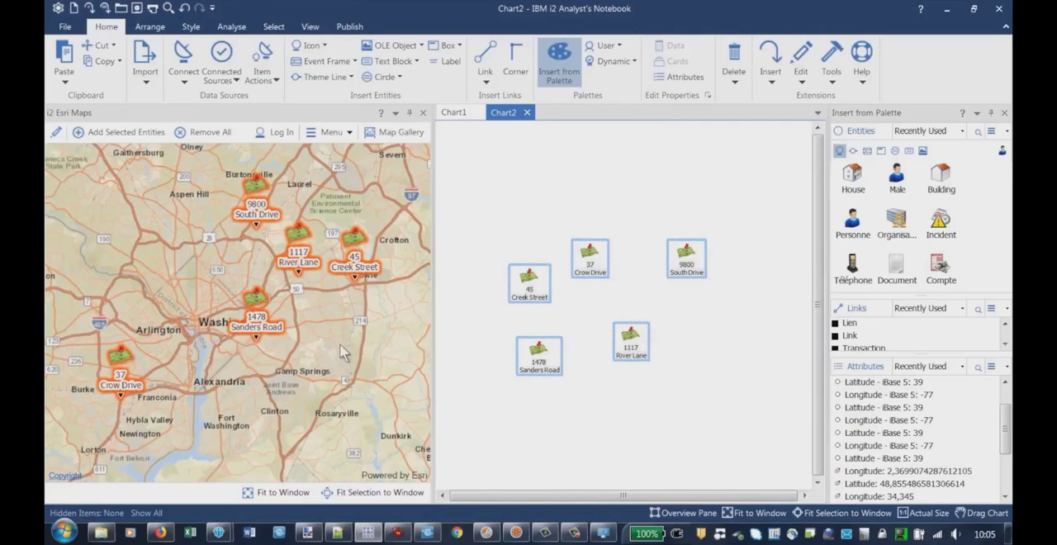
left_click(345, 352)
scroll(345, 352, "down", 3)
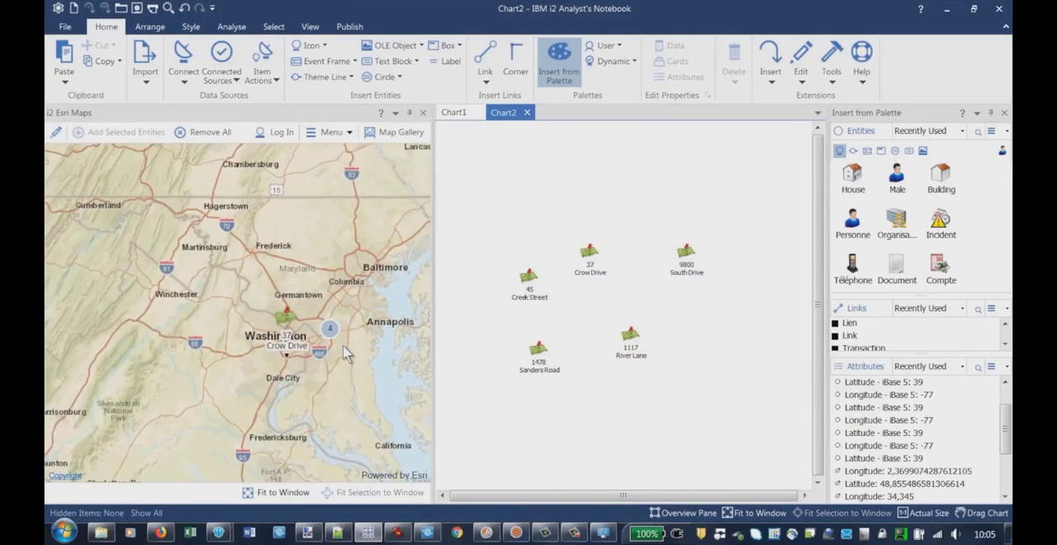
scroll(345, 353, "down", 4)
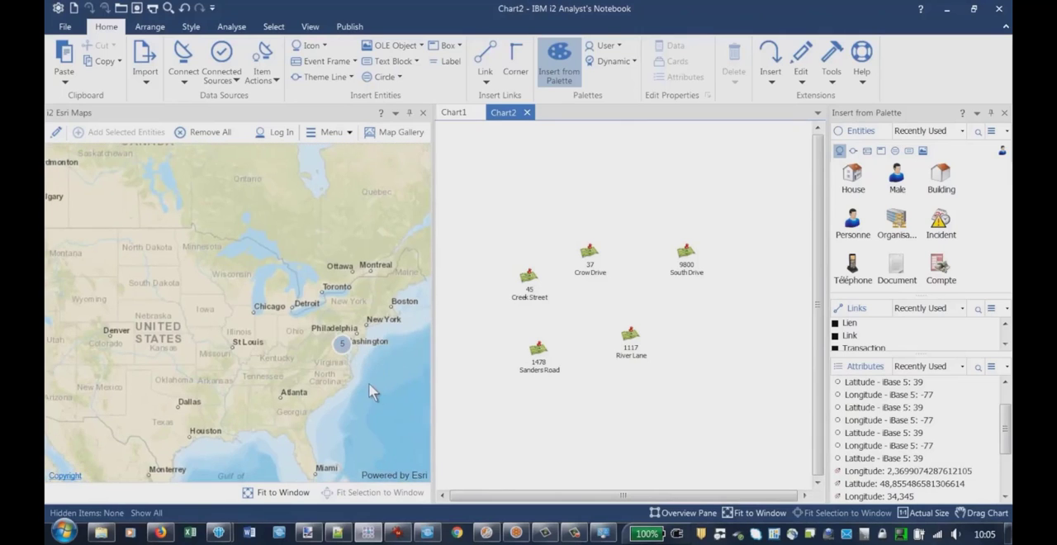
scroll(369, 382, "up", 2)
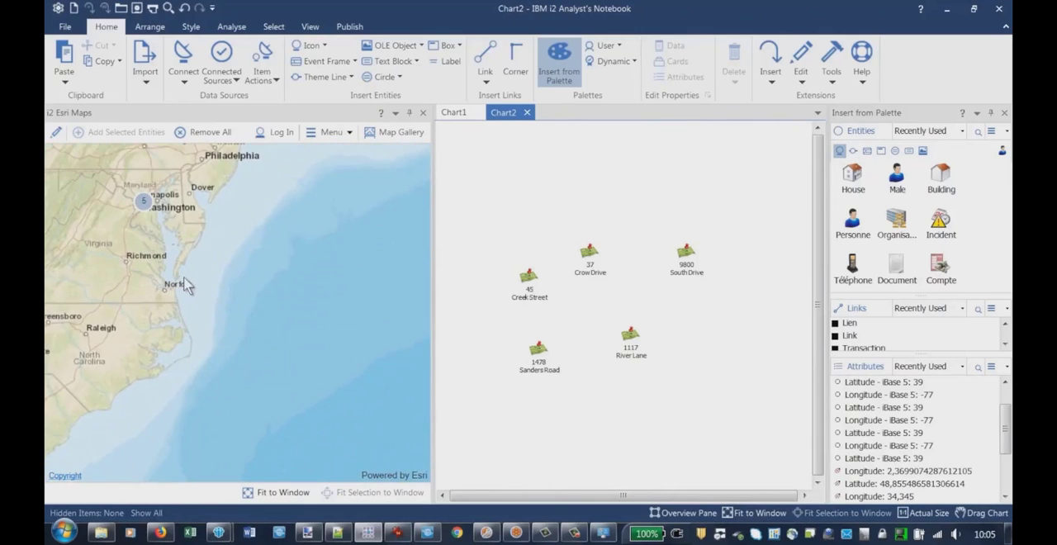
scroll(185, 284, "up", 2)
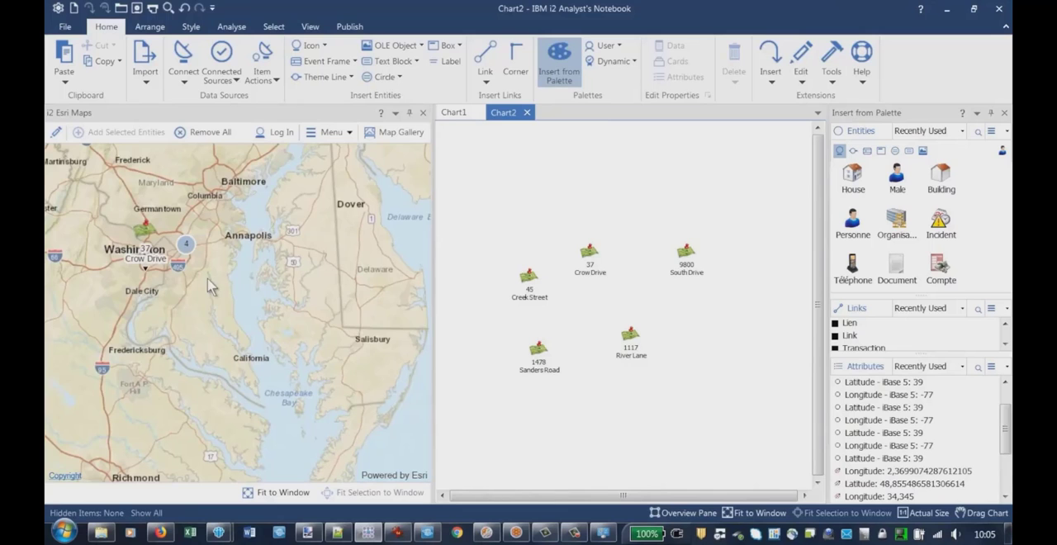
Select the address marker near Bowie and the one immediately west of it on the Esri map to locate their matching icons on Chart2
scroll(208, 285, "up", 2)
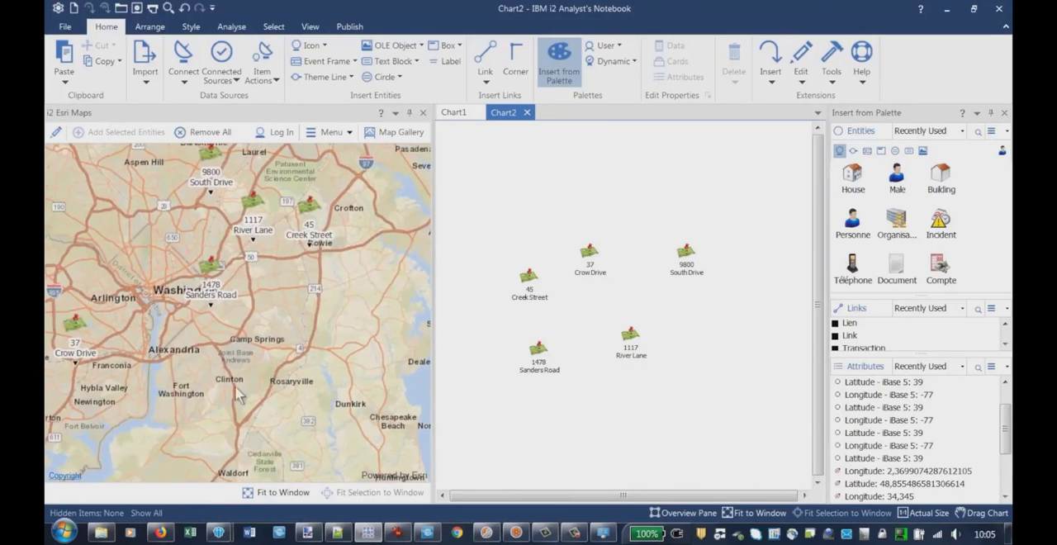
left_click_drag(237, 394, 274, 450)
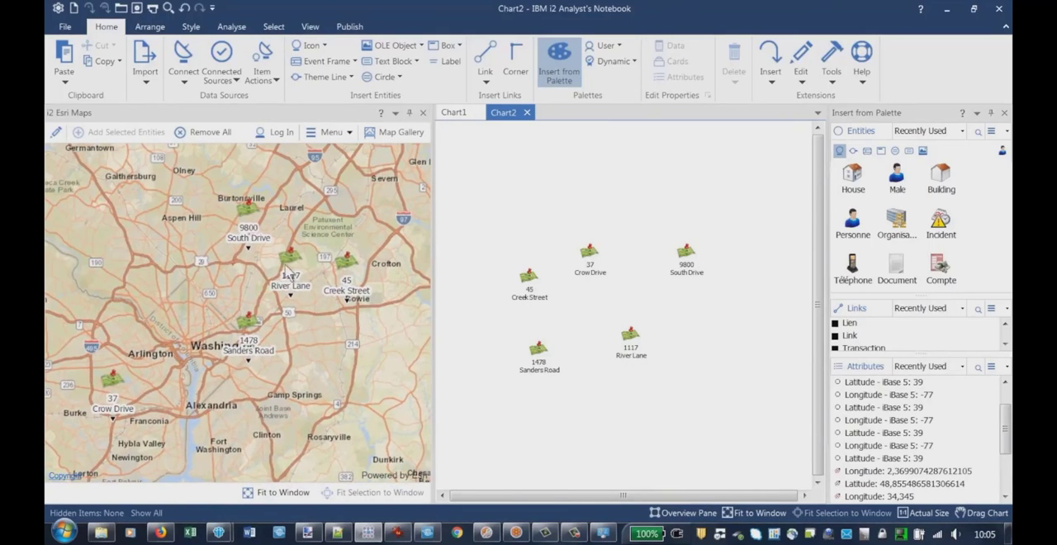
left_click(350, 265)
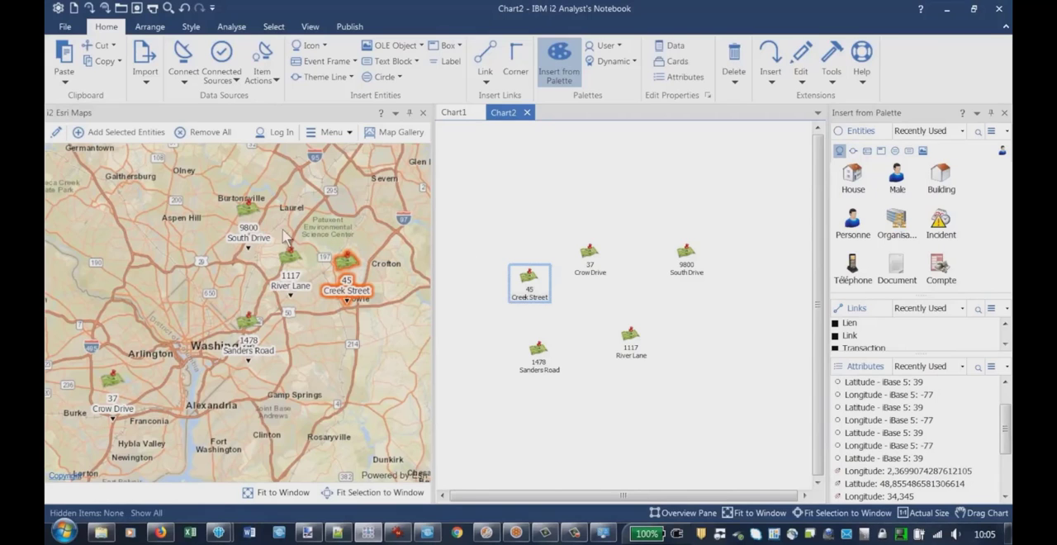
left_click(292, 255)
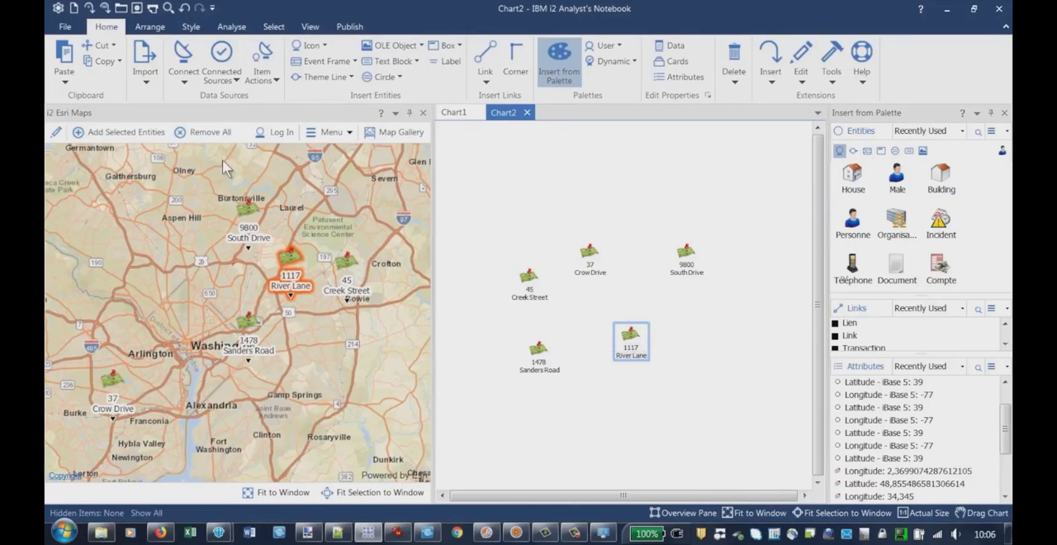
Remove all entities from the Esri map and add all five address icons from Chart2 to it again
left_click(200, 135)
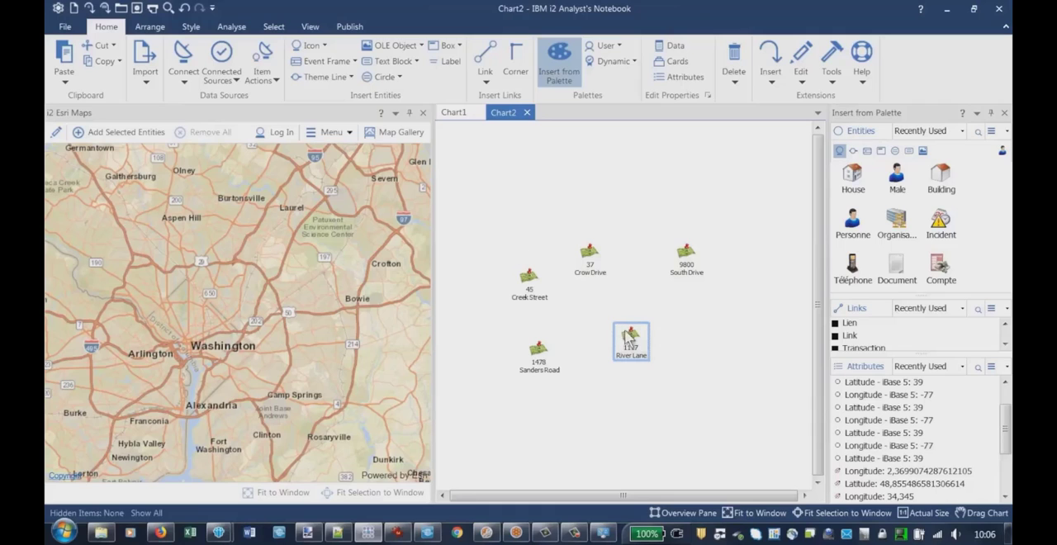
left_click_drag(488, 208, 746, 435)
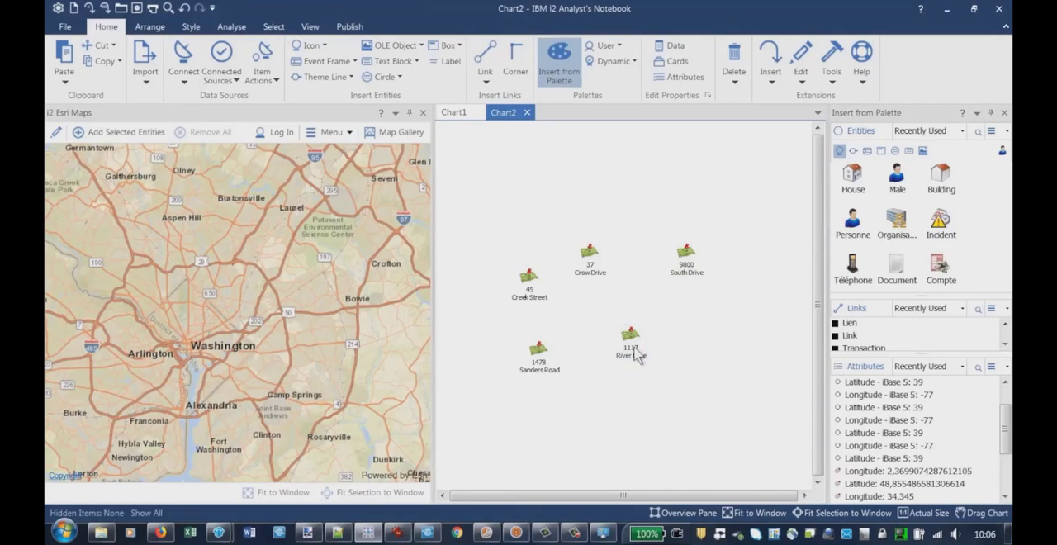
right_click(530, 281)
left_click(574, 284)
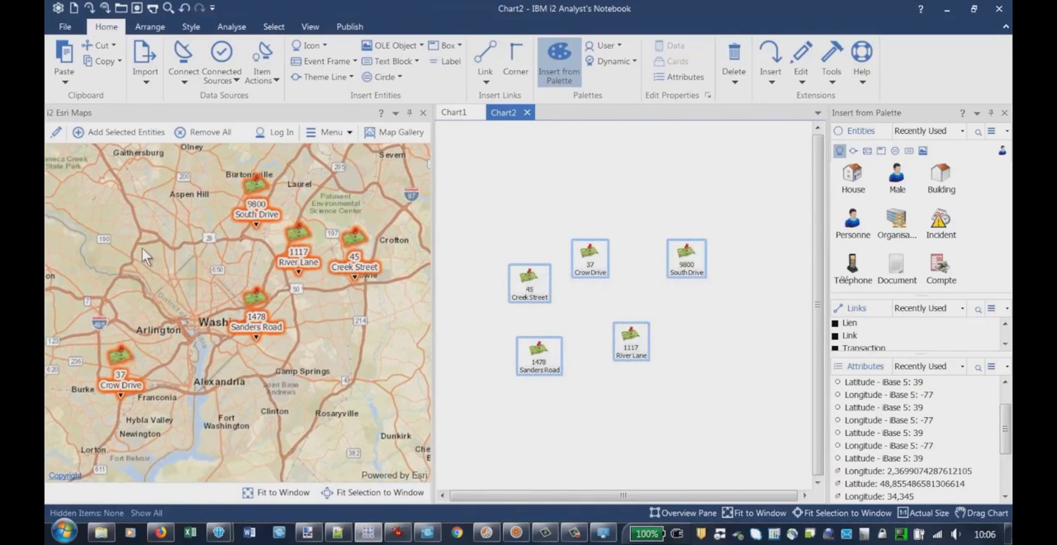
Remove only the address marker beside Washington from the Esri map
left_click(254, 298)
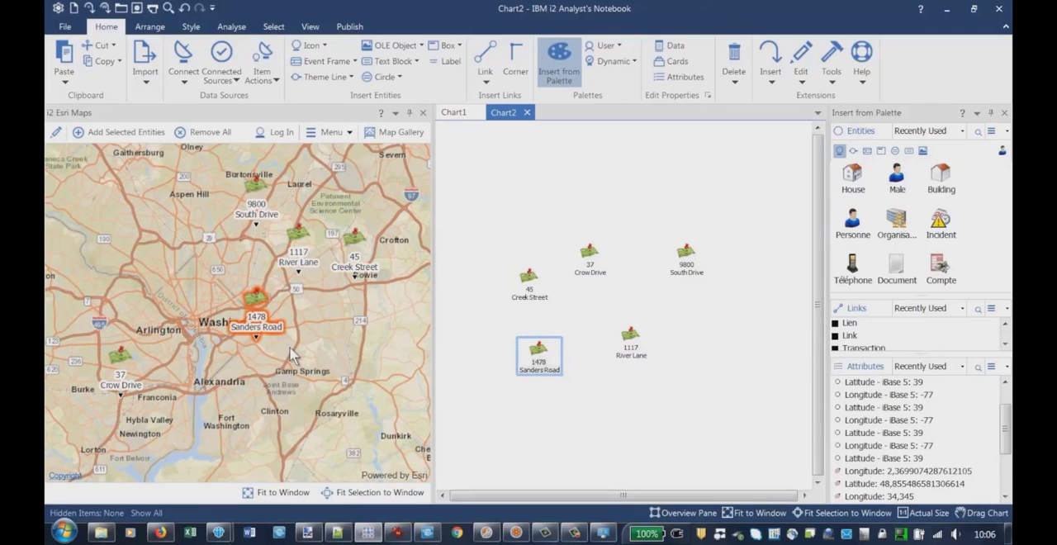
key("Delete")
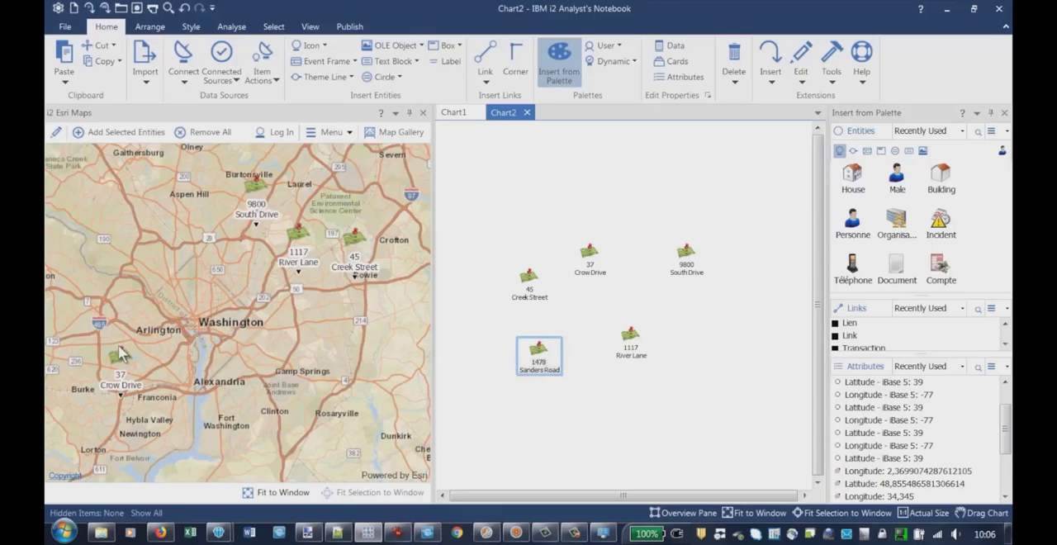
Select the Burtonsville marker on the map and the River Lane icon on Chart2 to check the linked selection, and clear the selection
left_click(255, 197)
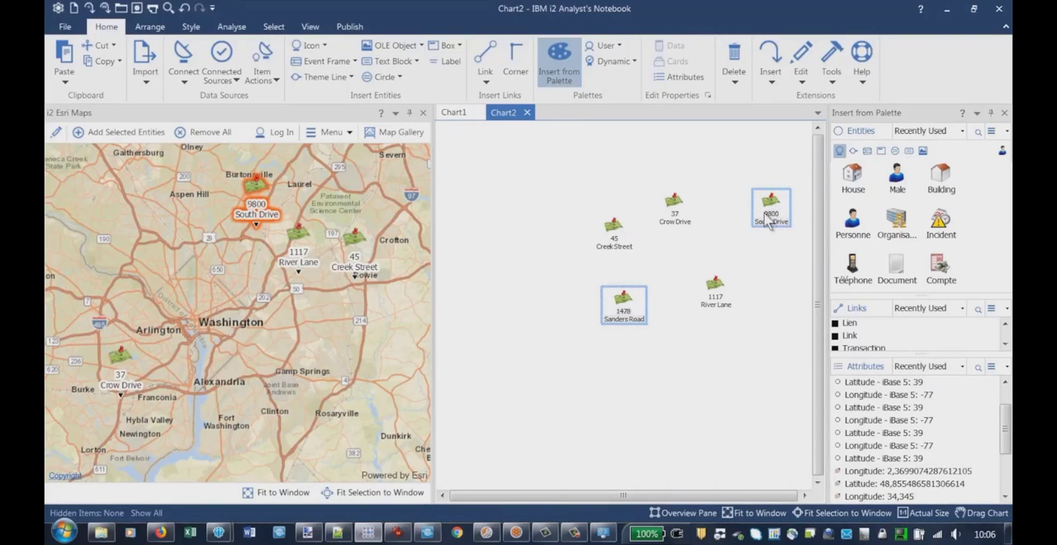
left_click(715, 293)
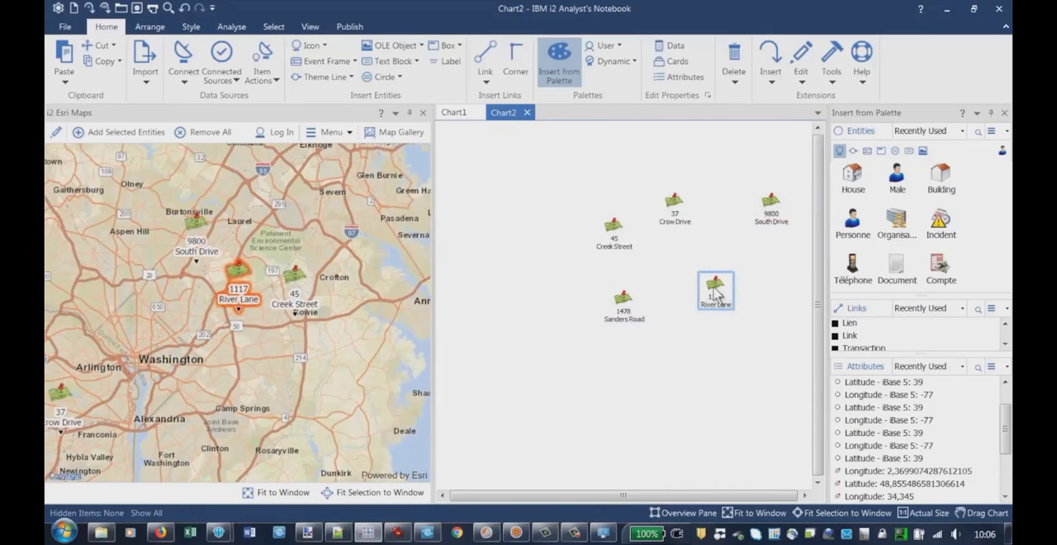
left_click(597, 450)
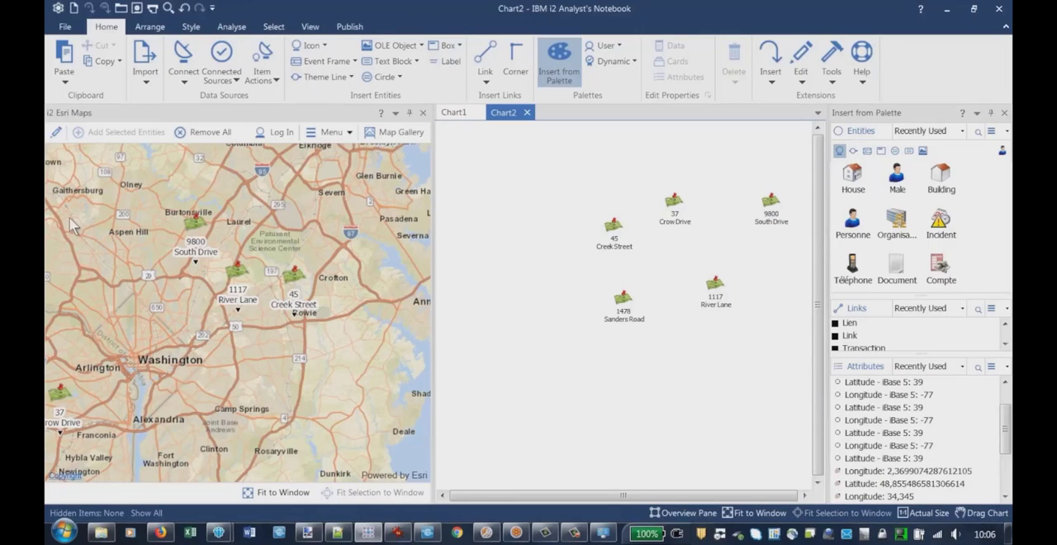
right_click(612, 233)
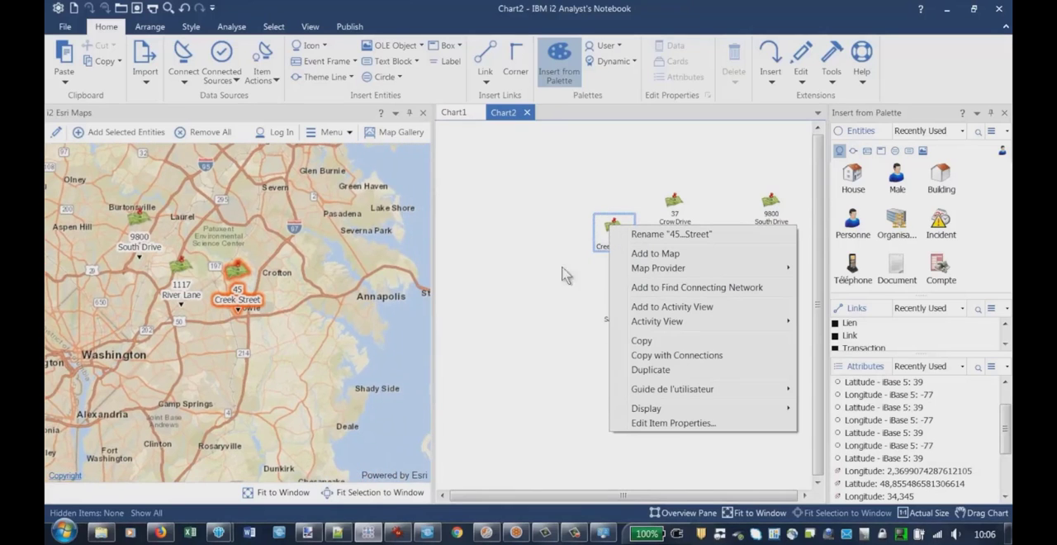
left_click(548, 290)
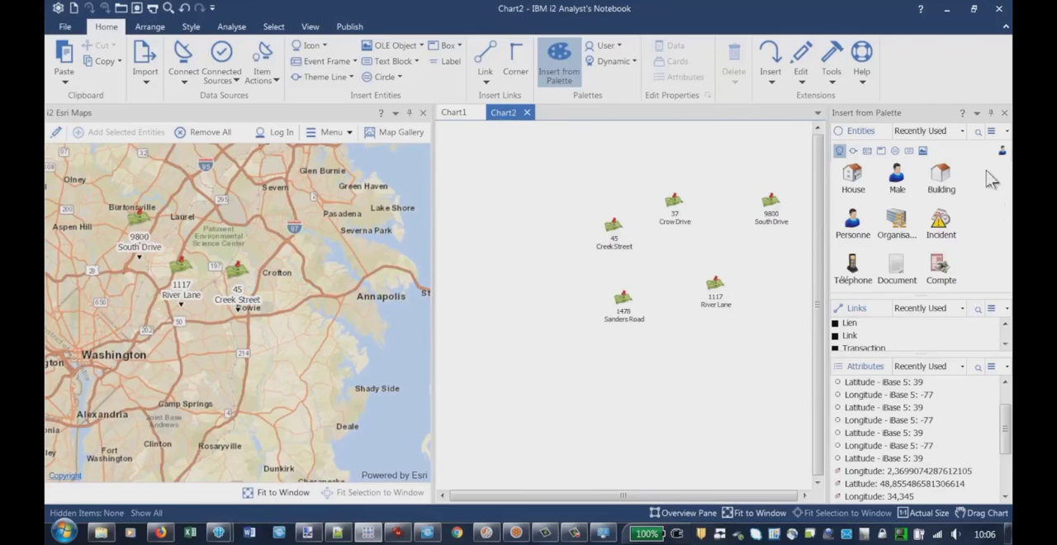
Add a House icon to Chart2 below the address icons and enter LOC/48°16'45,55"N 3°33'59,44"E// as its description
left_click_drag(852, 176, 537, 374)
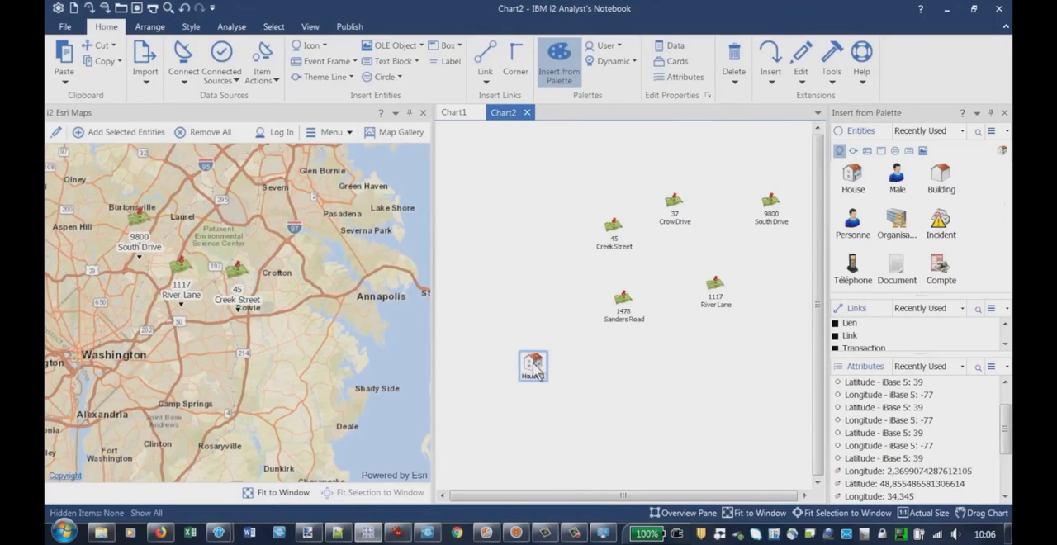
double_click(534, 370)
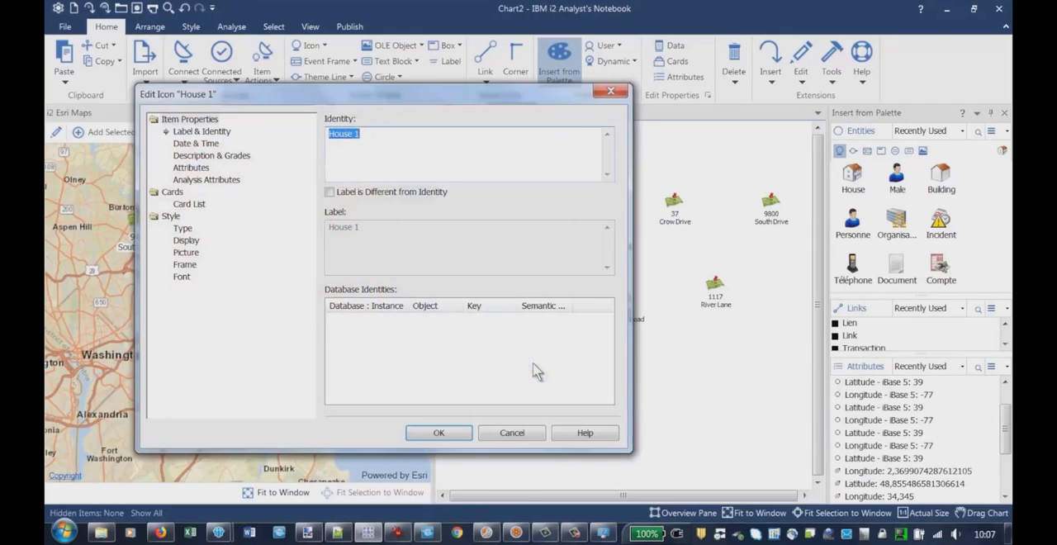
left_click(189, 169)
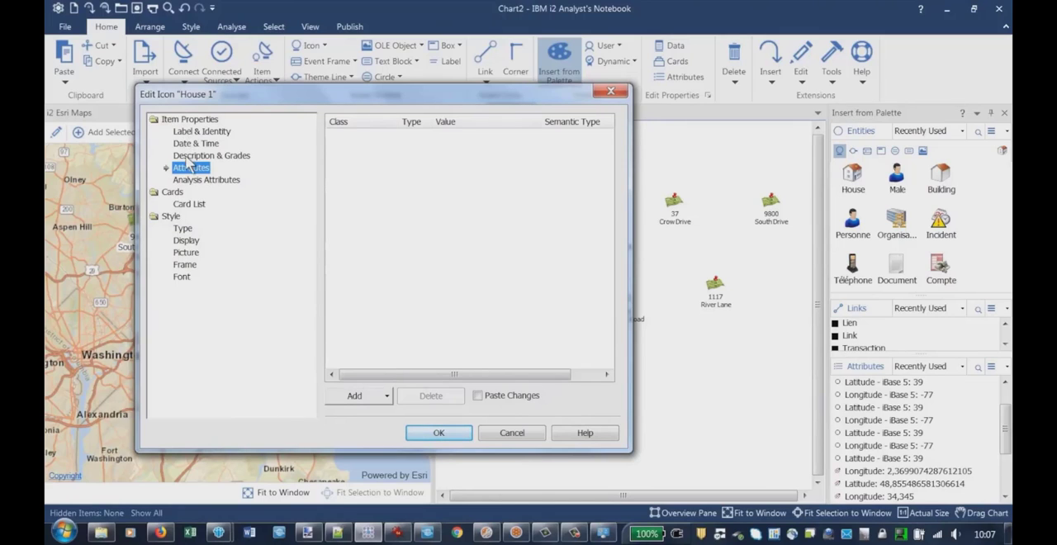
left_click(188, 157)
left_click(361, 147)
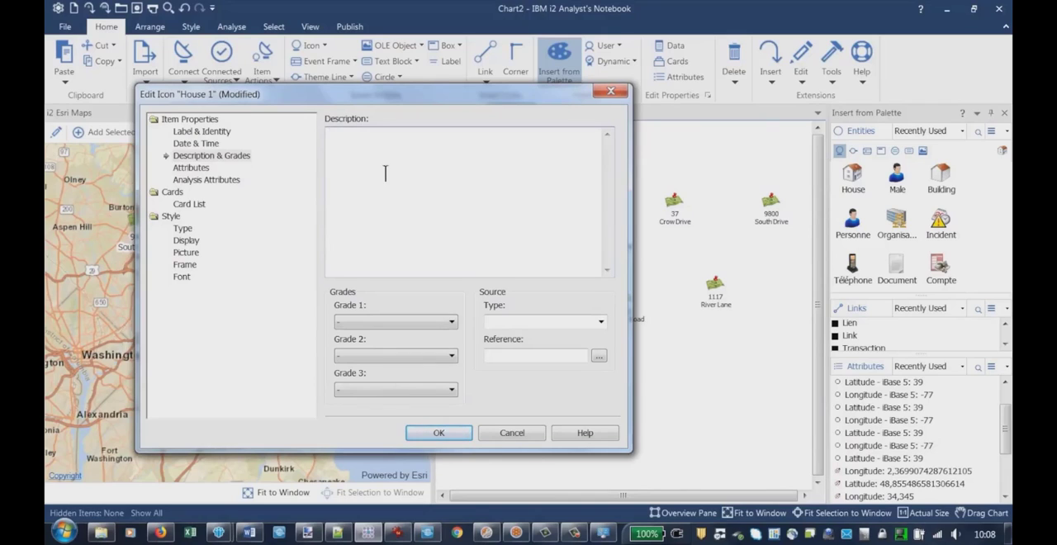
type("LOC/48°16'45,55\"N 3°33'59,44\"E//")
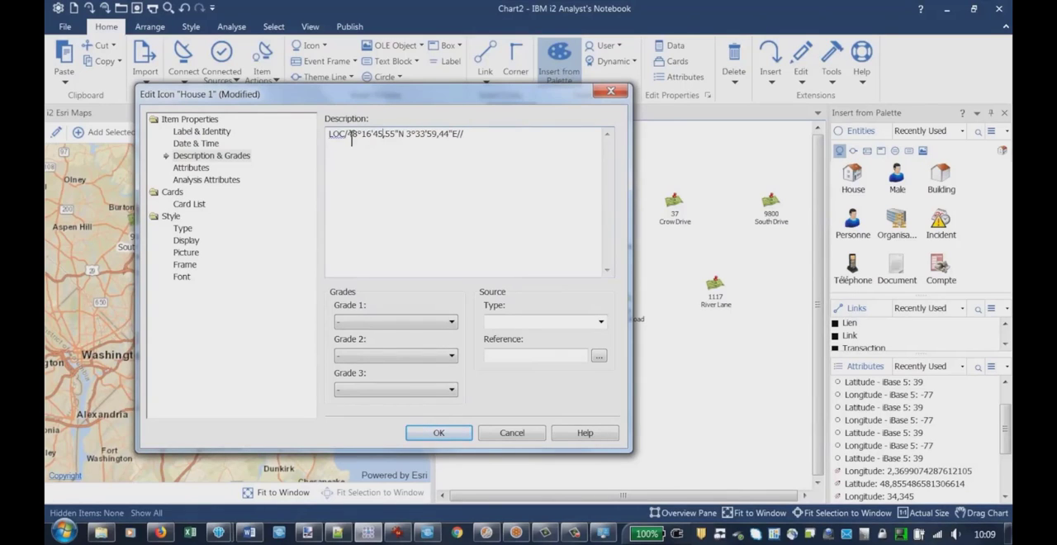
left_click_drag(352, 138, 442, 138)
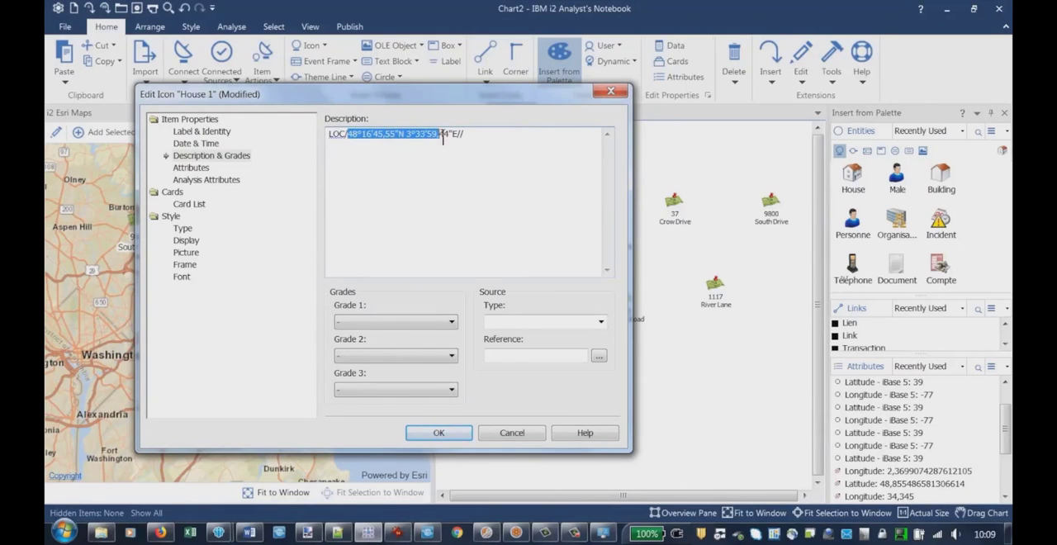
left_click(477, 135)
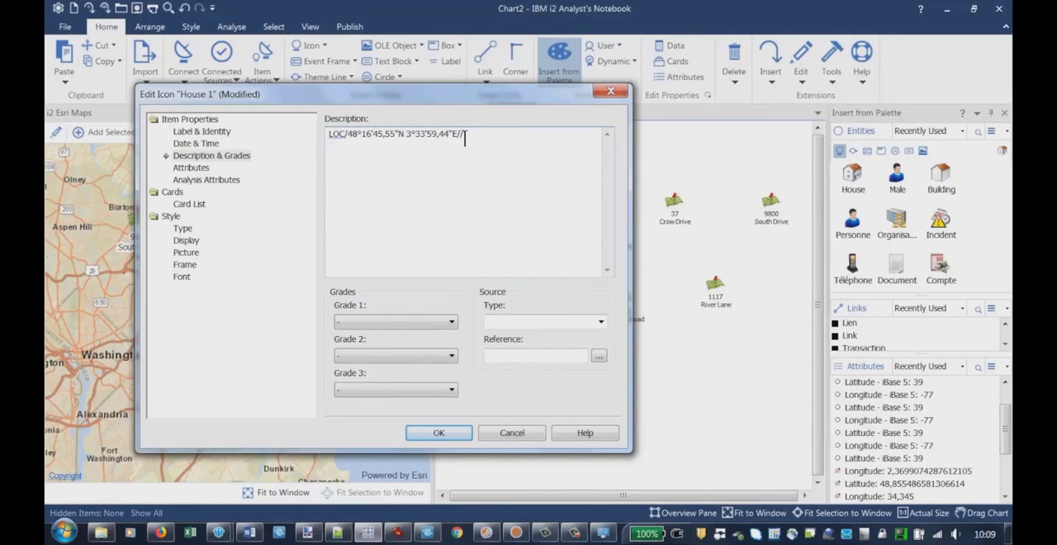
left_click(437, 434)
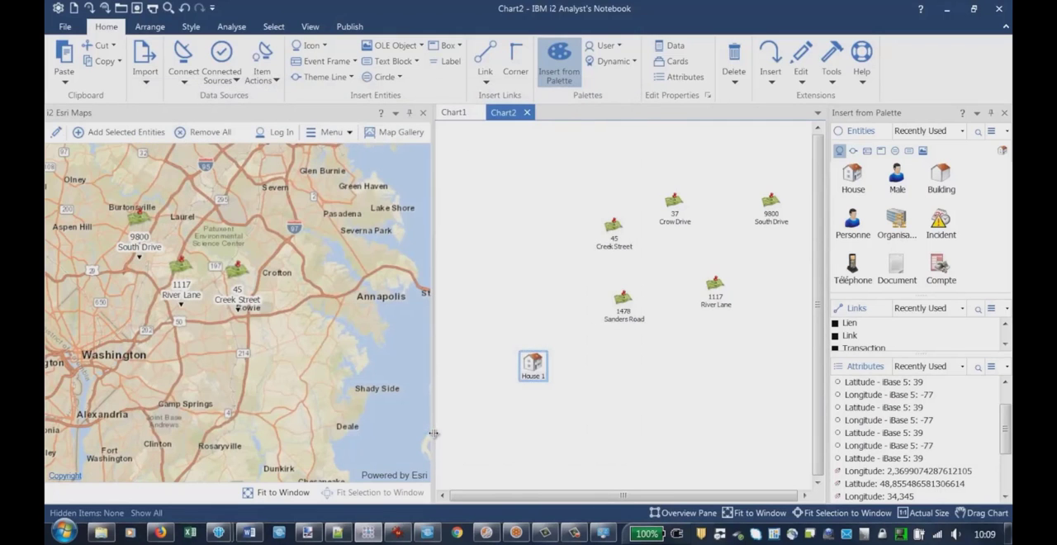
Add the new House icon from Chart2 to the Esri map and view the area surrounding its location
right_click(576, 386)
right_click(533, 367)
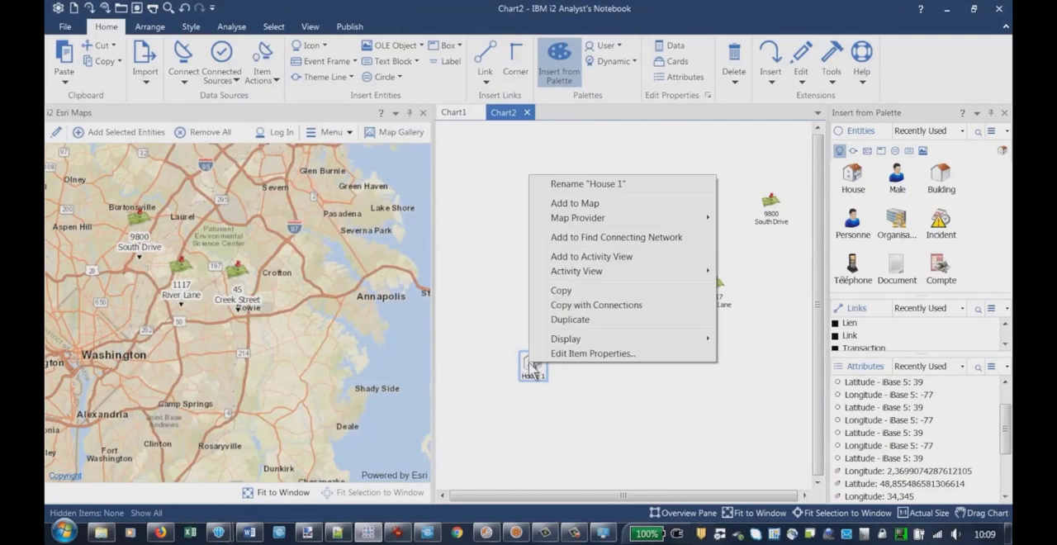
left_click(582, 204)
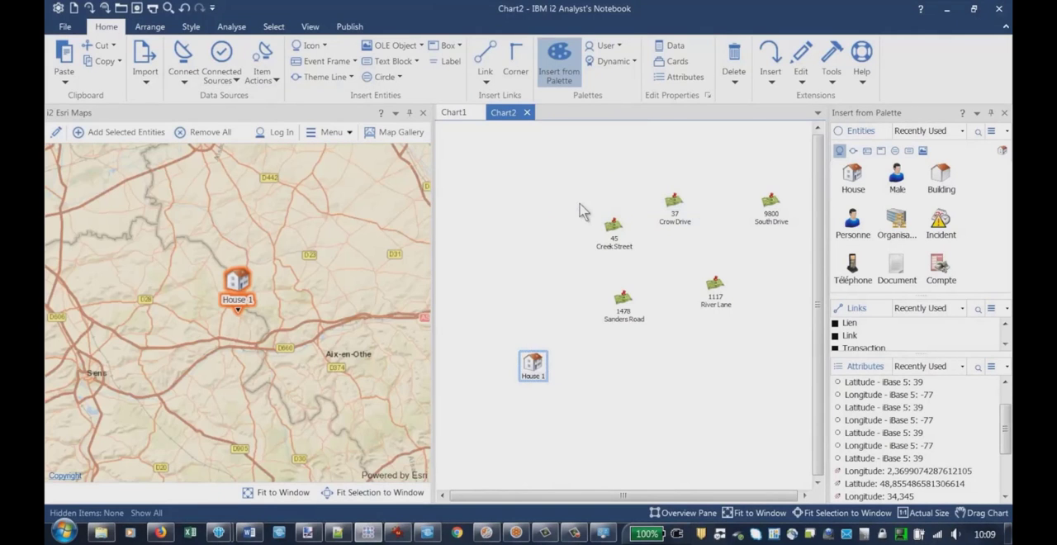
left_click(284, 314)
scroll(284, 314, "down", 3)
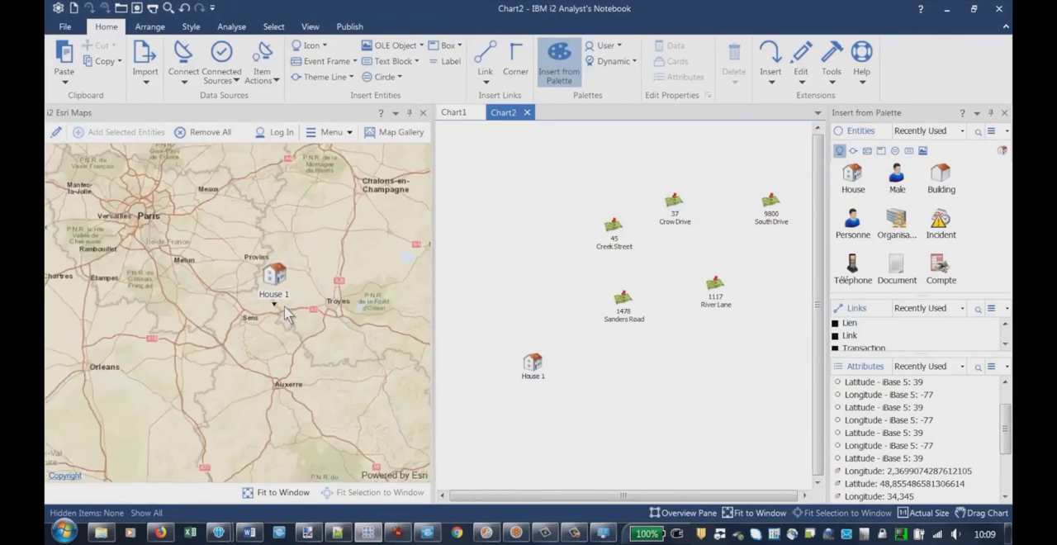
scroll(284, 314, "up", 2)
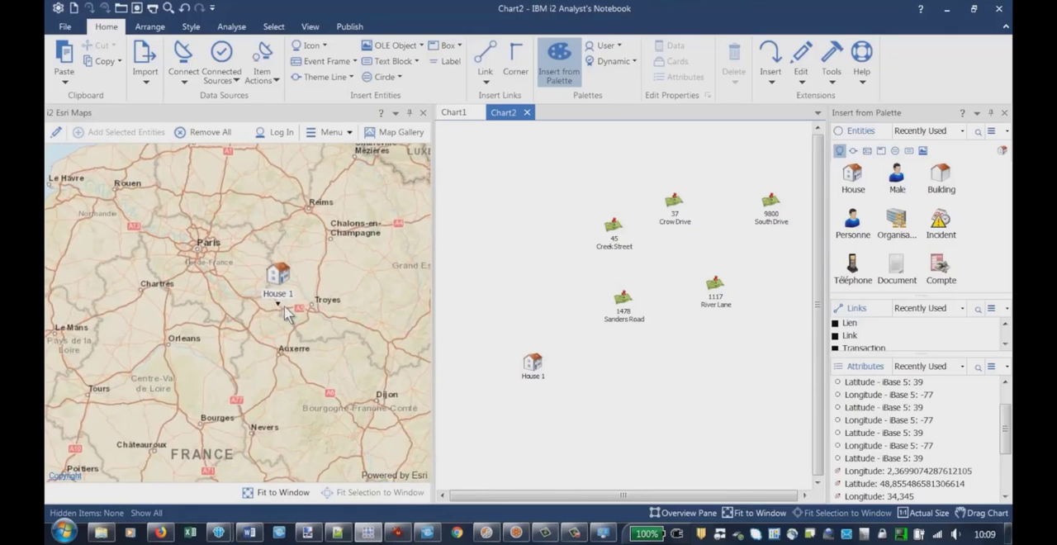
Select the House icon on Chart2 and review the coordinates in its description, closing the properties without changes
left_click(533, 373)
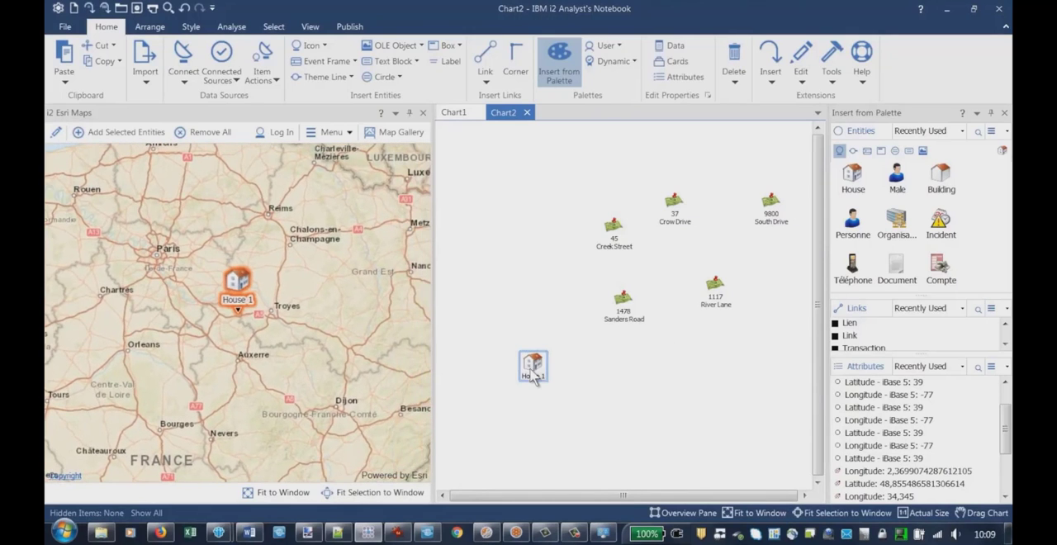
right_click(533, 374)
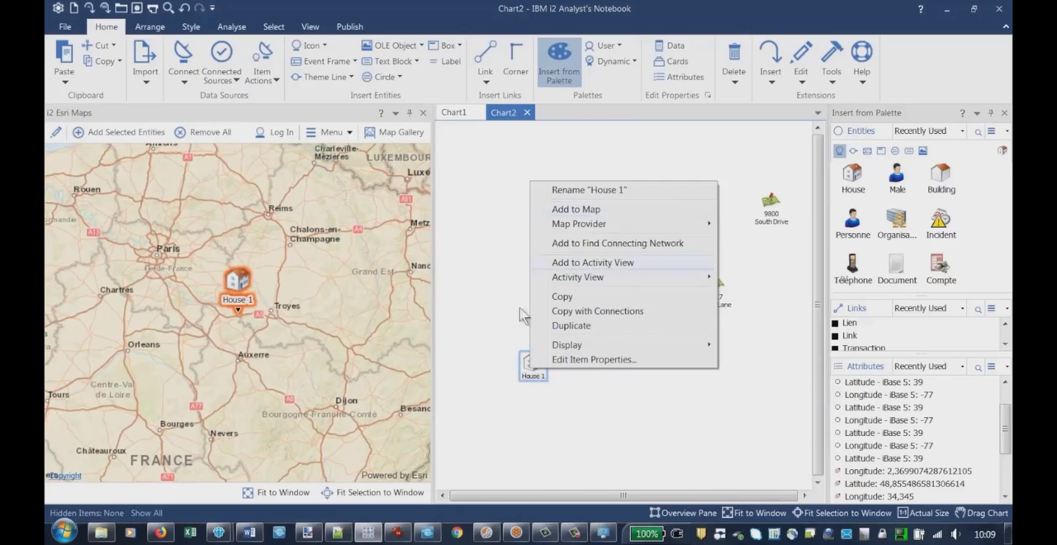
left_click(504, 359)
double_click(533, 368)
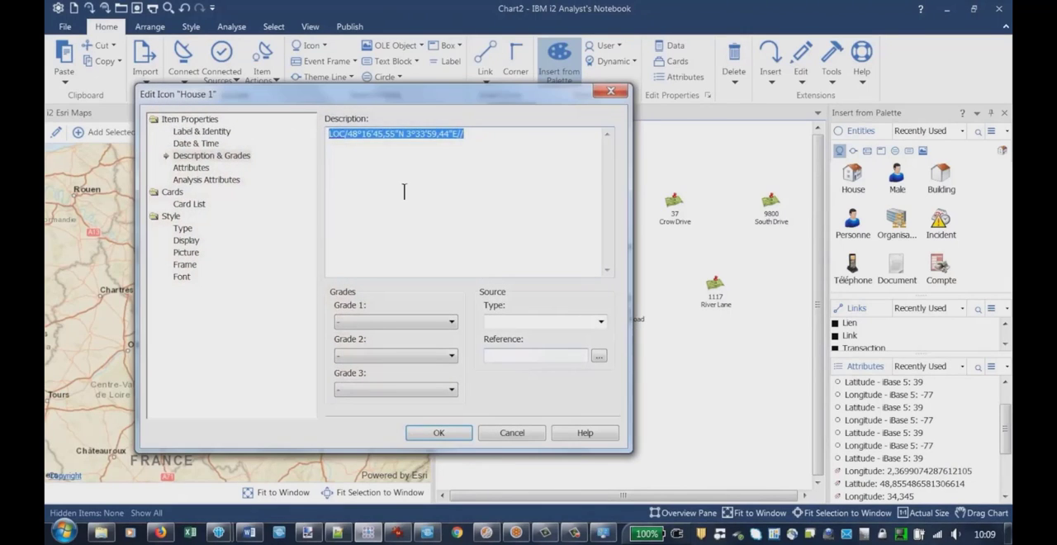
left_click(383, 134)
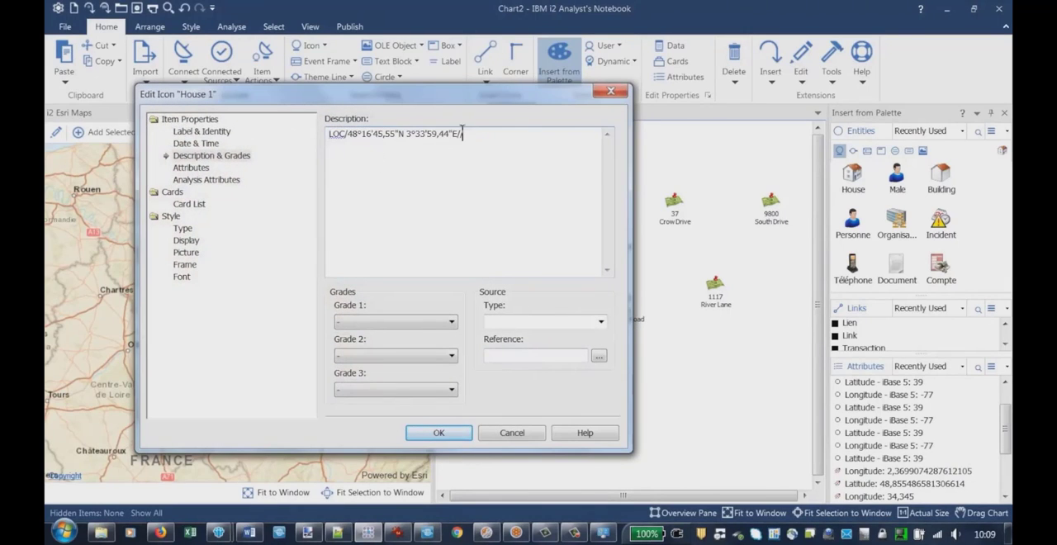
left_click(510, 435)
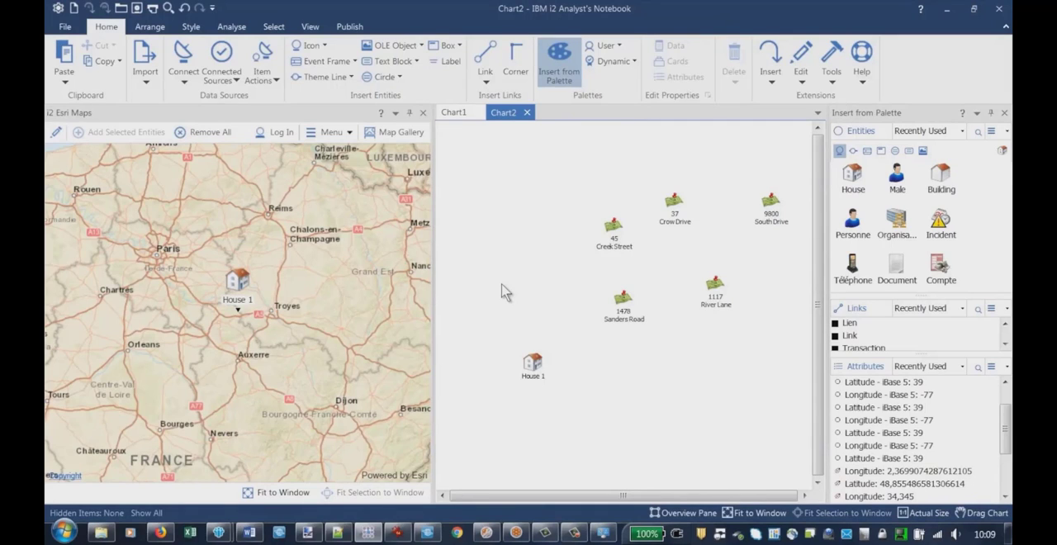
Search the program help for esri and read the topic Configuring an Esri Portal for ArcGIS
key("F1")
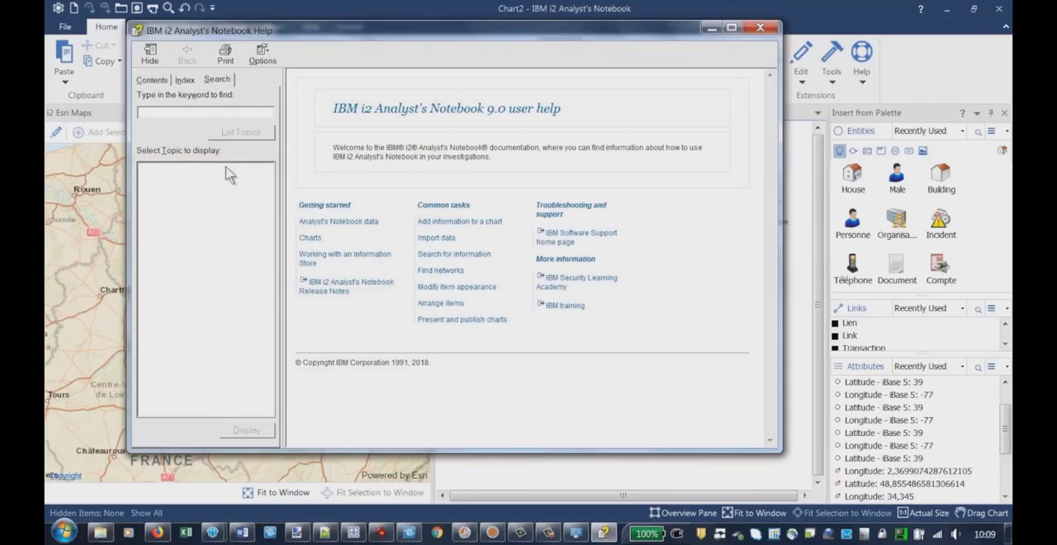
type("esri")
key("Return")
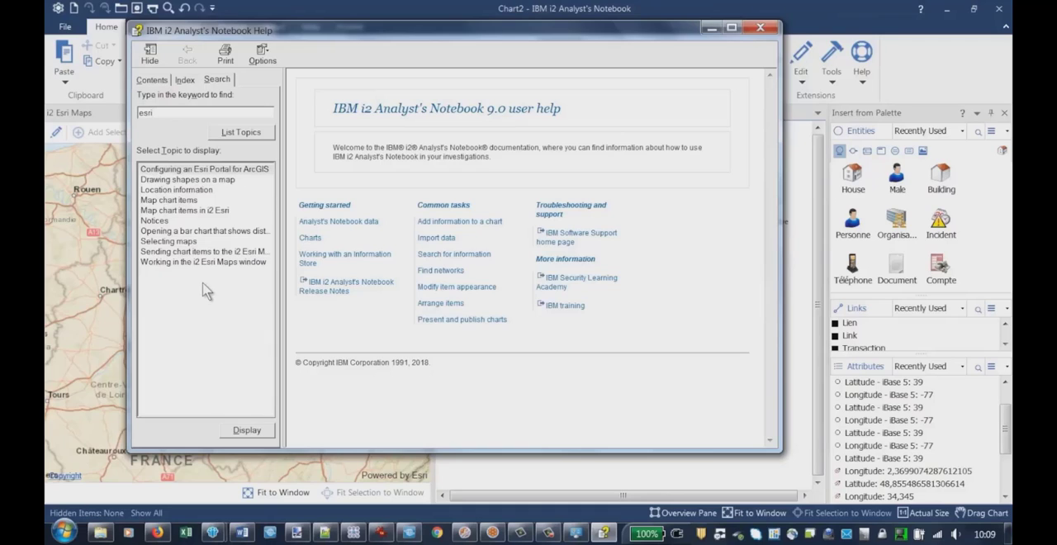
double_click(168, 171)
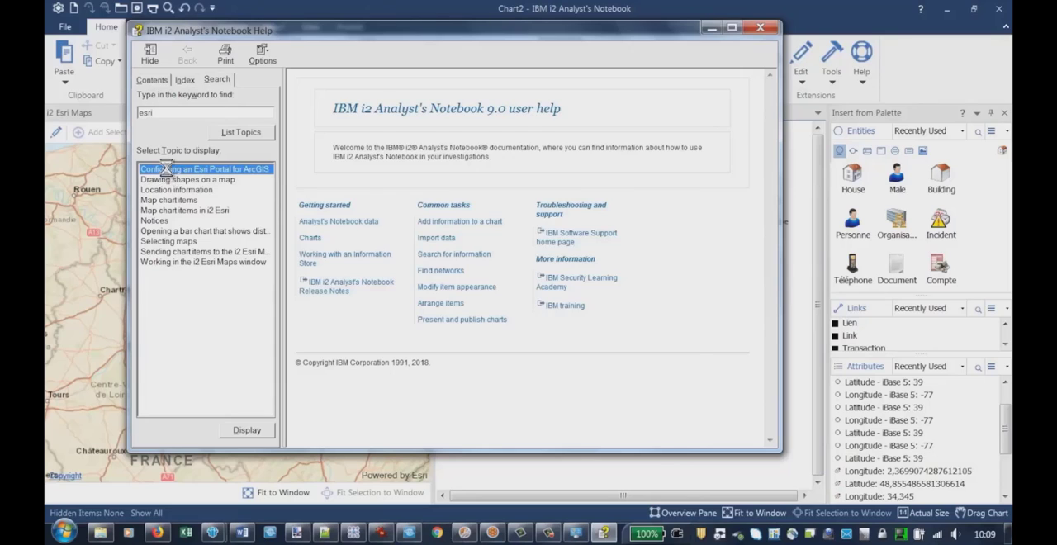
left_click(419, 259)
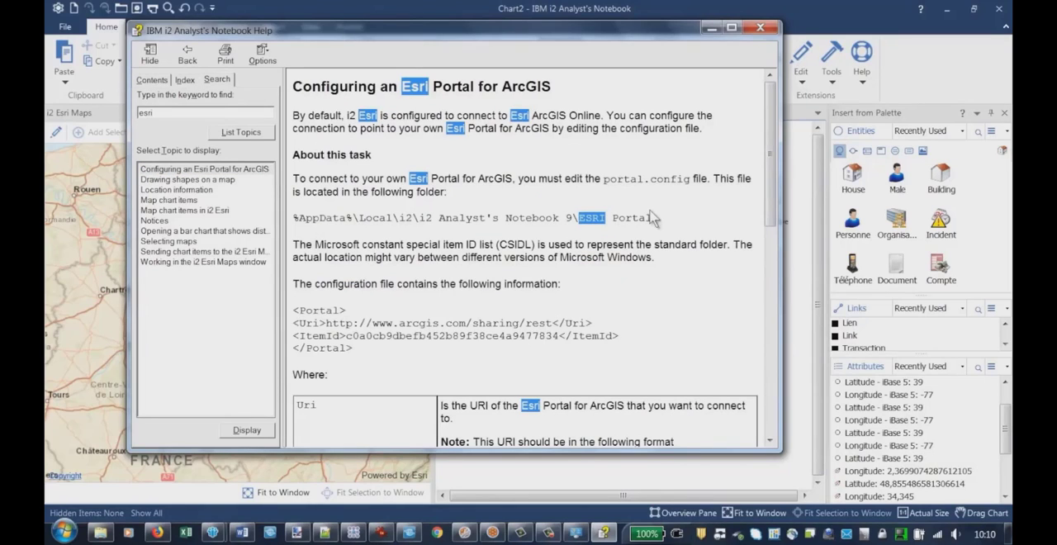
scroll(768, 144, "down", 3)
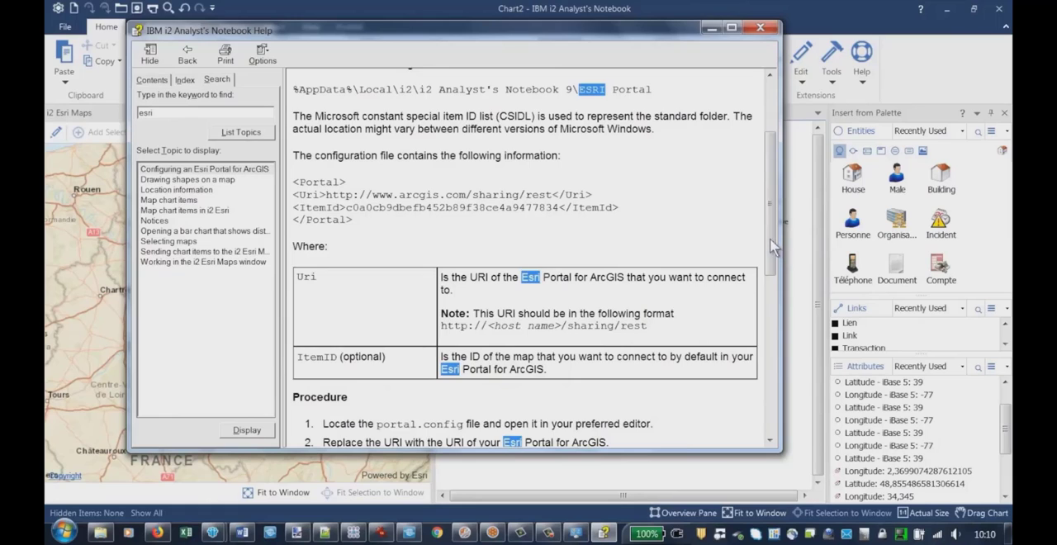
mouse_move(770, 240)
left_mouse_down()
mouse_move(768, 301)
mouse_move(768, 254)
left_mouse_up()
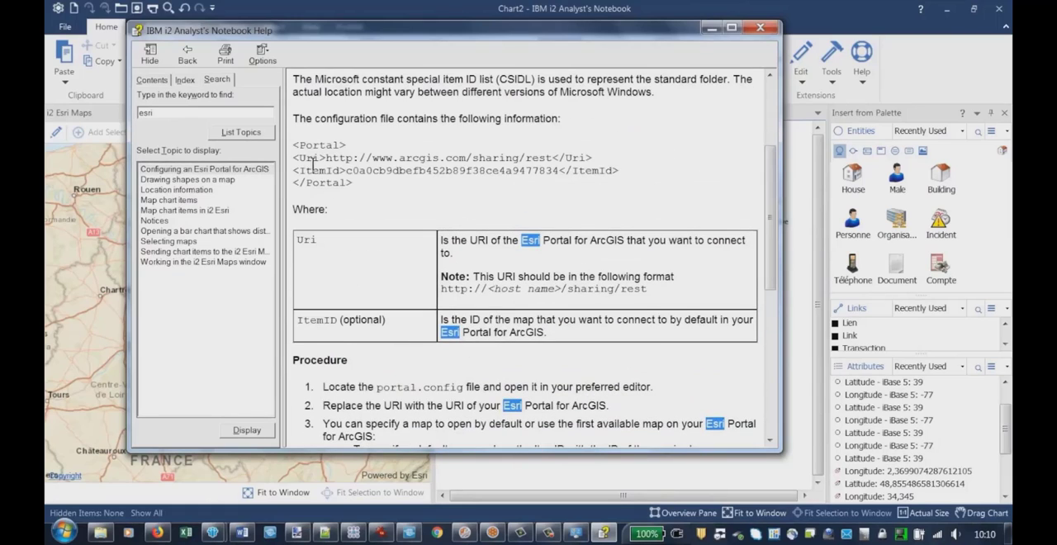
Read the Location information help topic on where coordinates can be stored and how they are written in text, attributes and data records
double_click(168, 192)
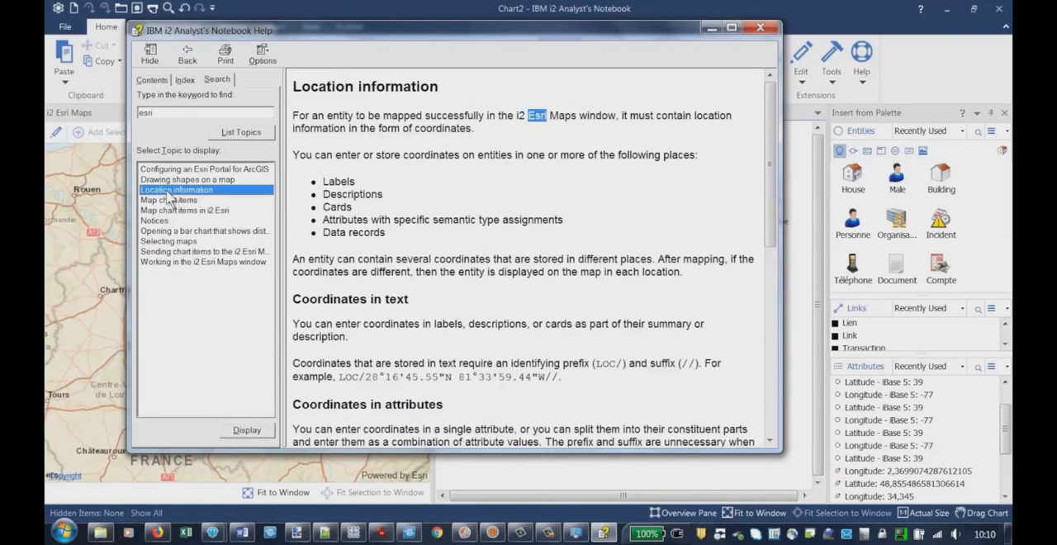
left_click(445, 205)
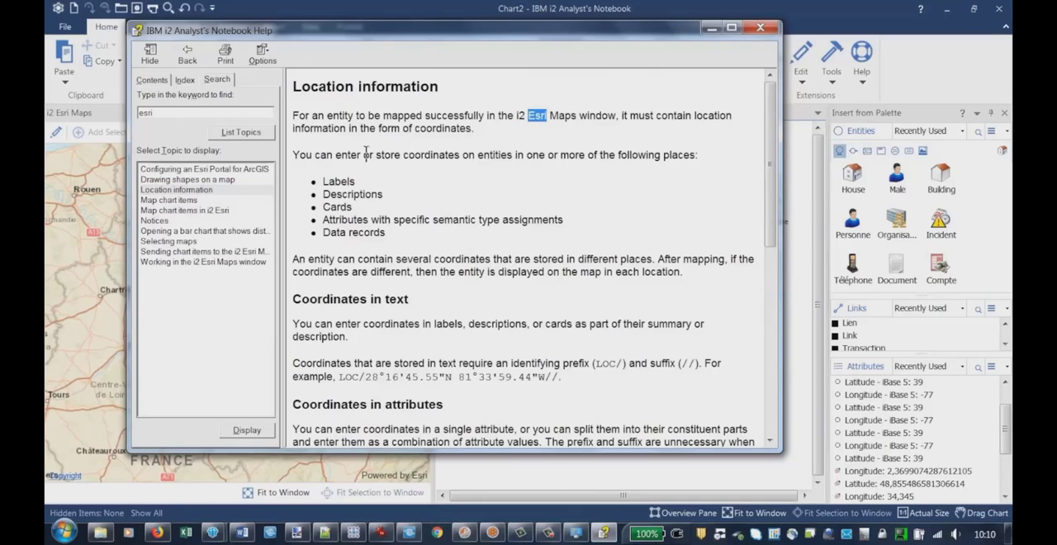
scroll(366, 153, "down", 3)
left_click_drag(340, 263, 569, 263)
left_click(605, 282)
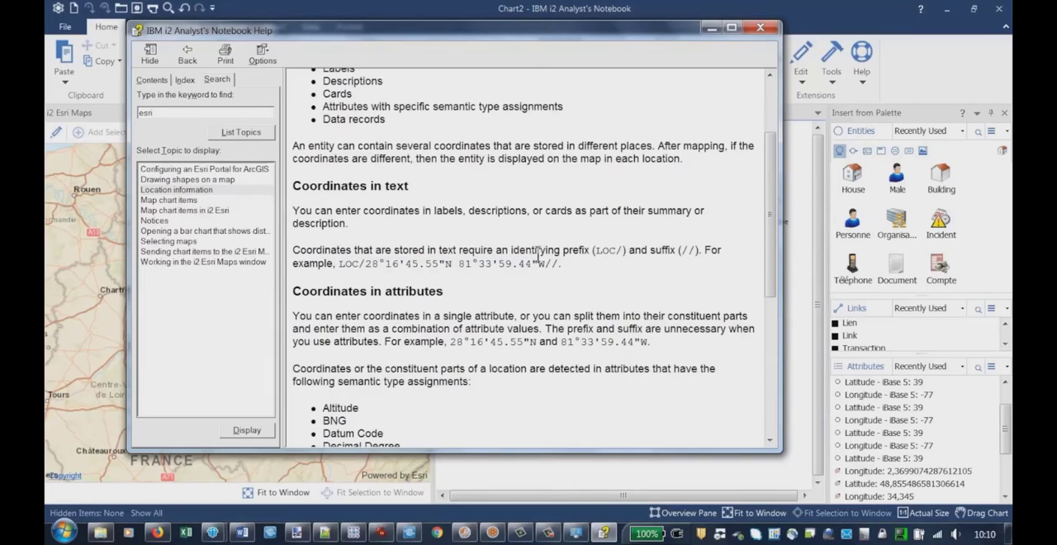
scroll(488, 219, "up", 3)
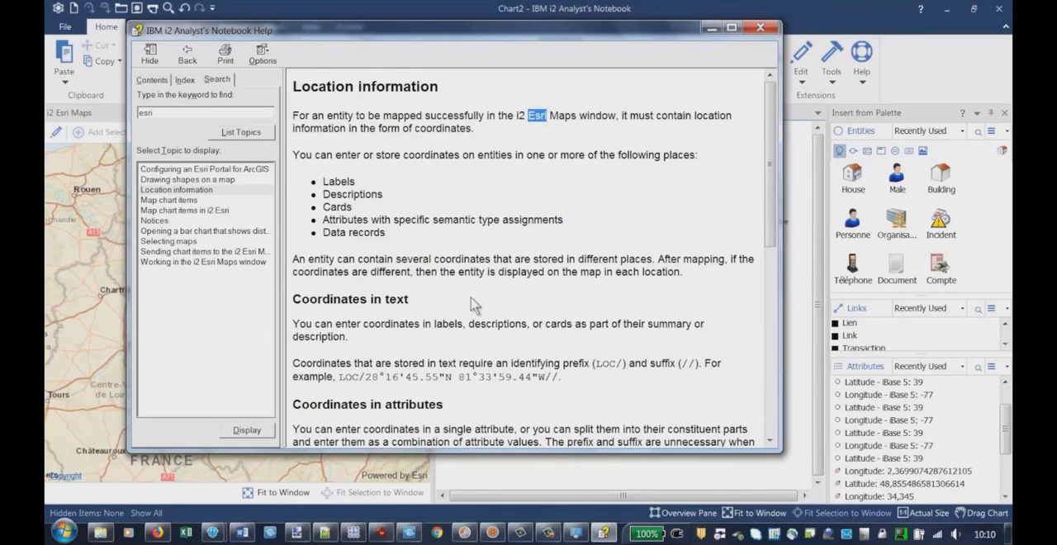
scroll(472, 304, "down", 5)
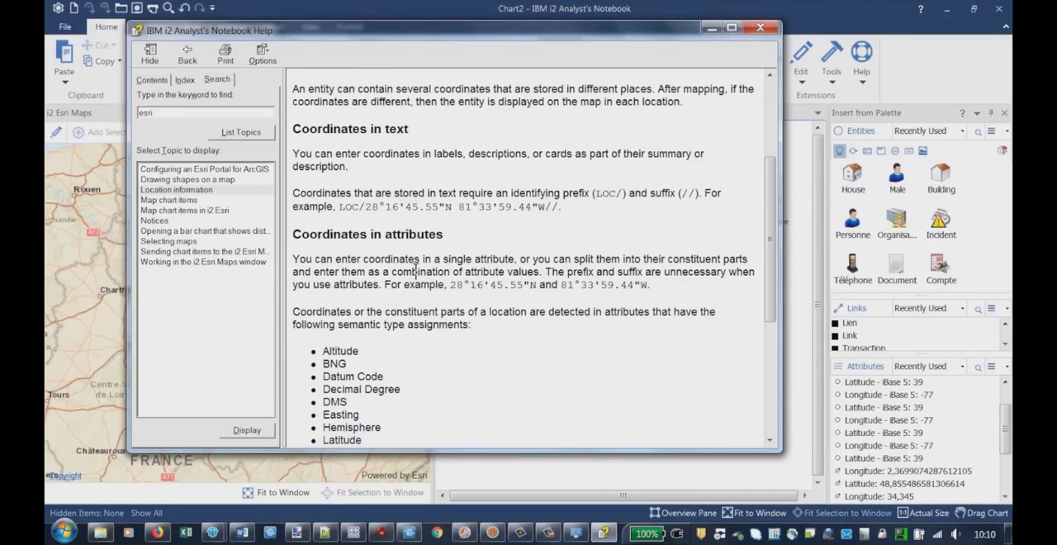
scroll(416, 272, "down", 7)
scroll(417, 275, "up", 2)
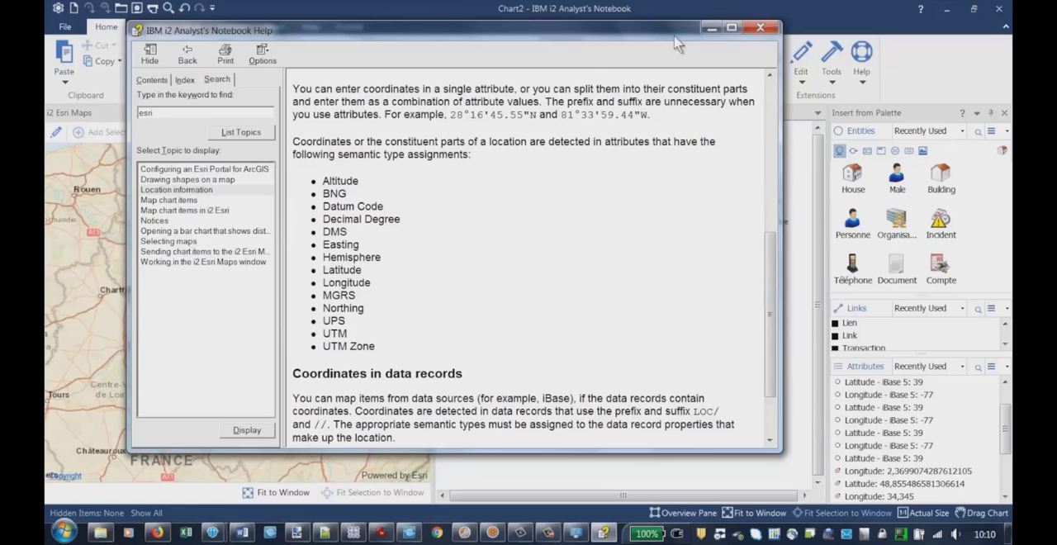
Read the help topics Map chart items and Map chart items in i2 Esri
left_click(163, 203)
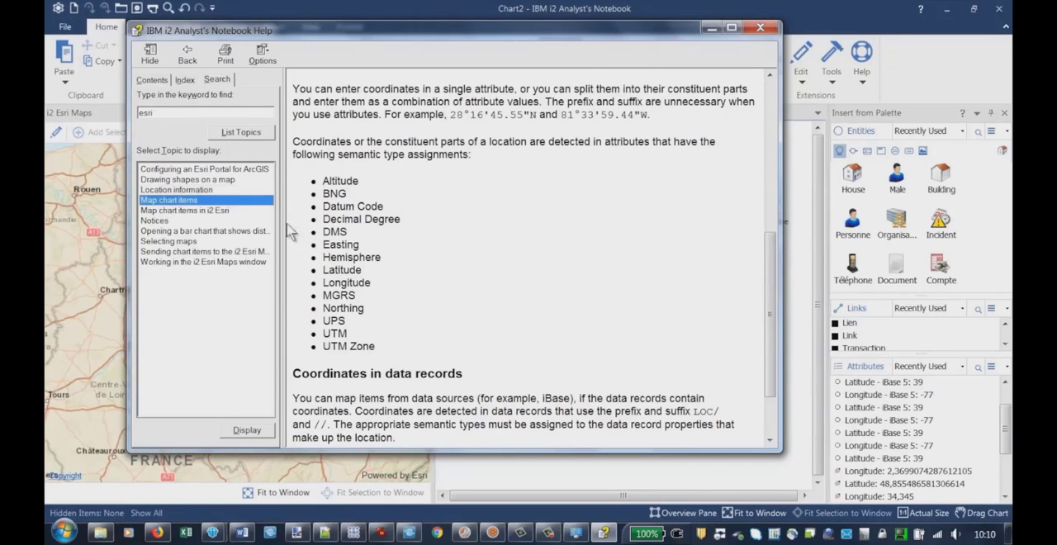
double_click(163, 203)
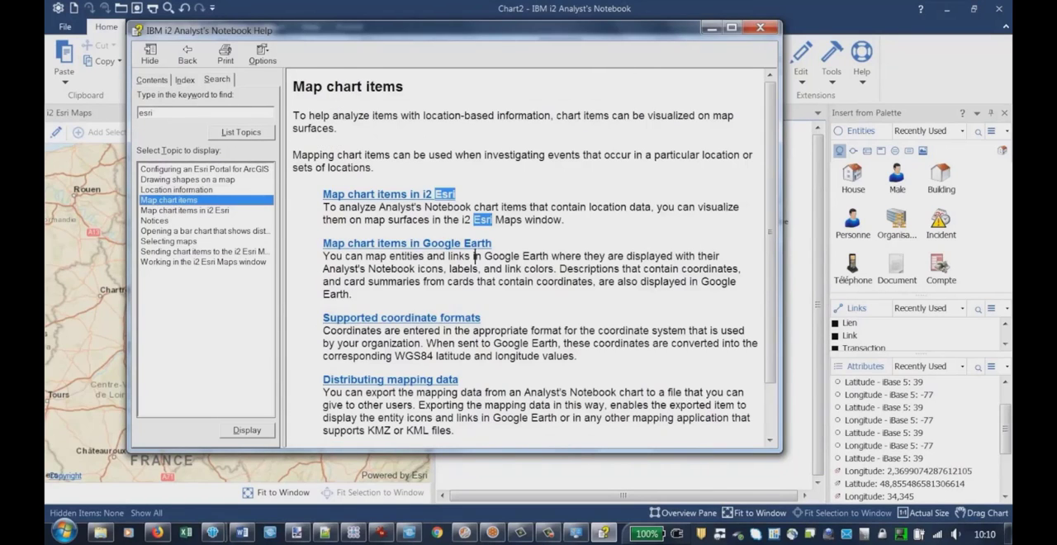
left_click(576, 186)
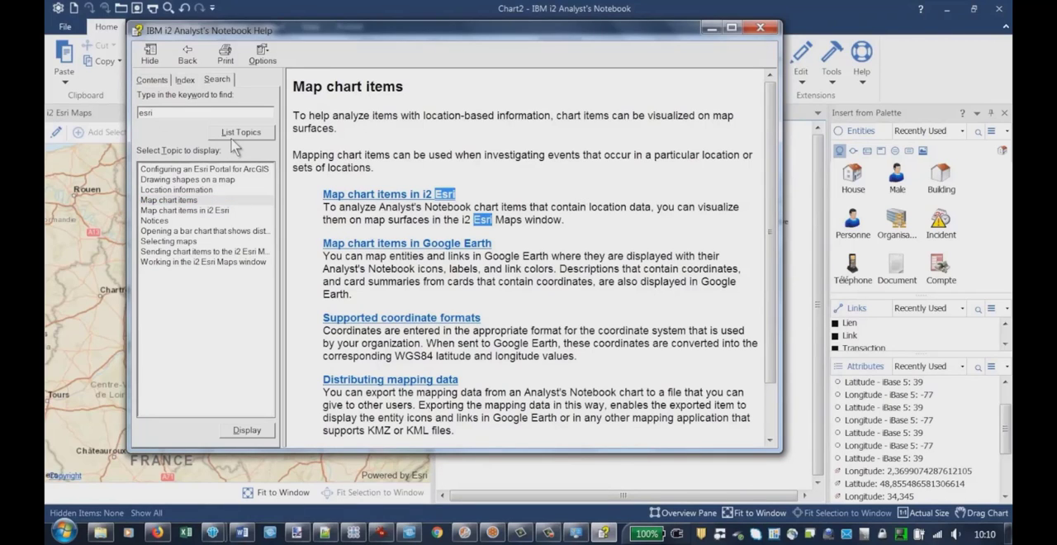
double_click(165, 210)
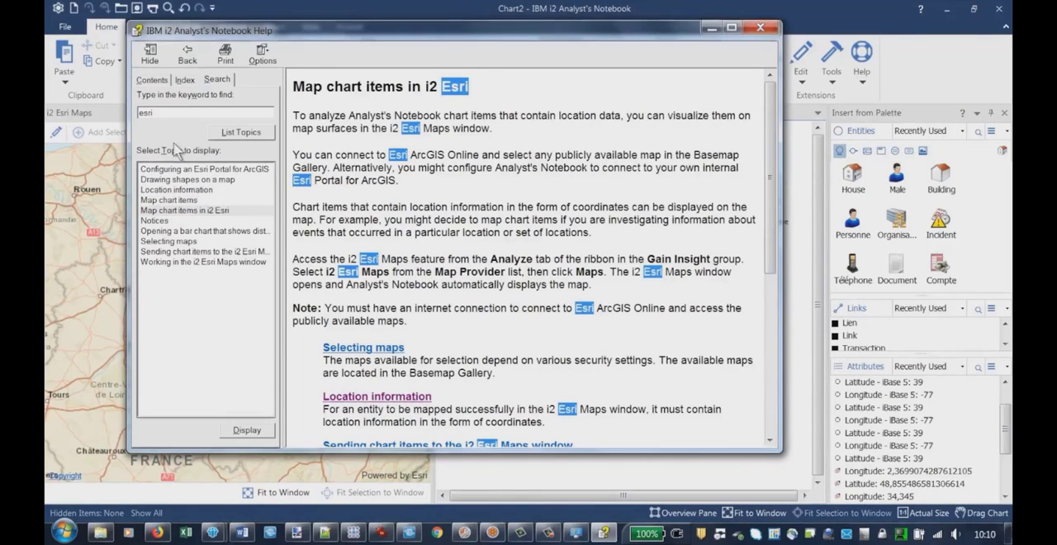
Close the program help and widen the map pane beside Chart2
left_click(760, 32)
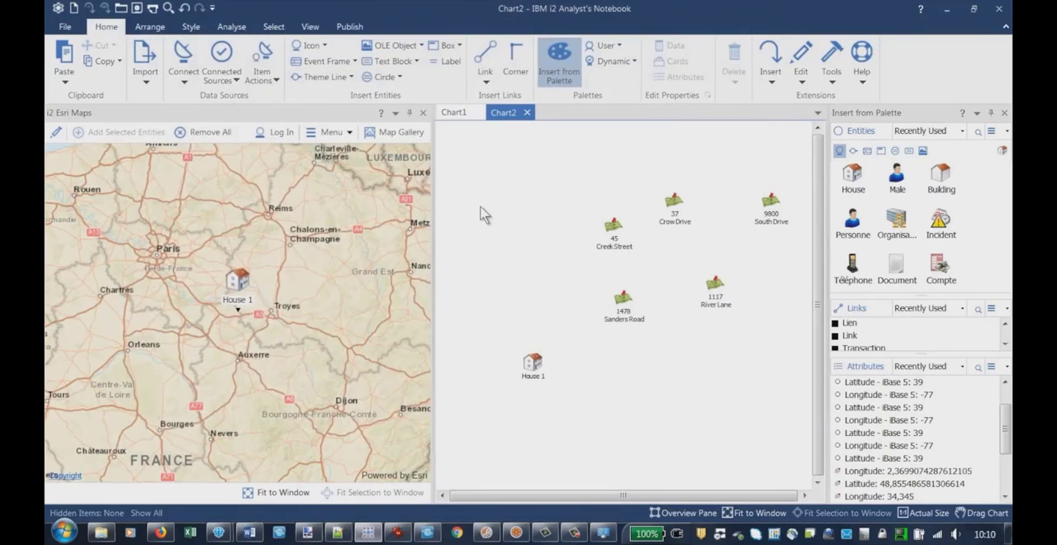
left_click_drag(431, 281, 472, 280)
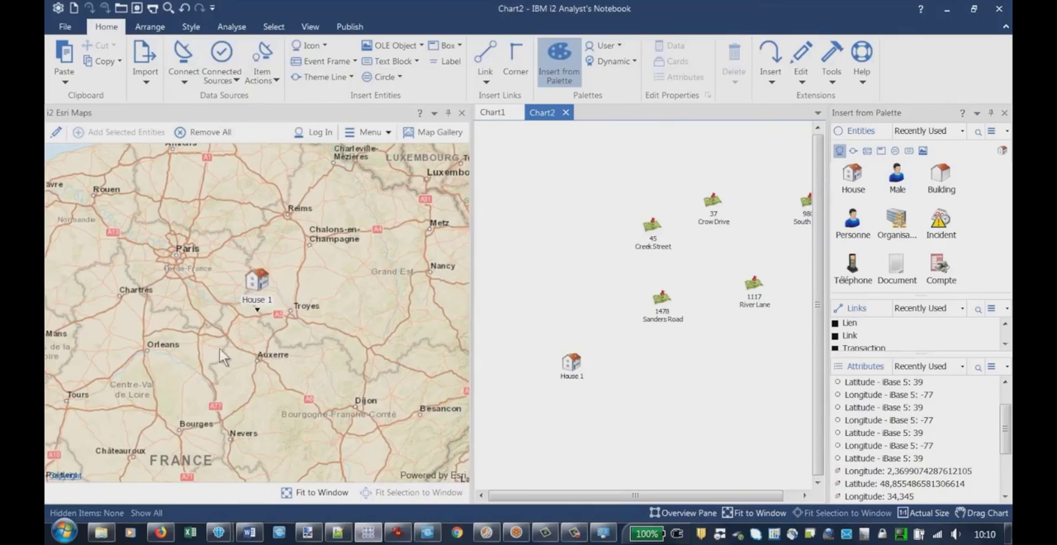
Select the Creek Street icon on Chart2 and locate it on the map, close enough to separate the grouped address markers
left_click(654, 235)
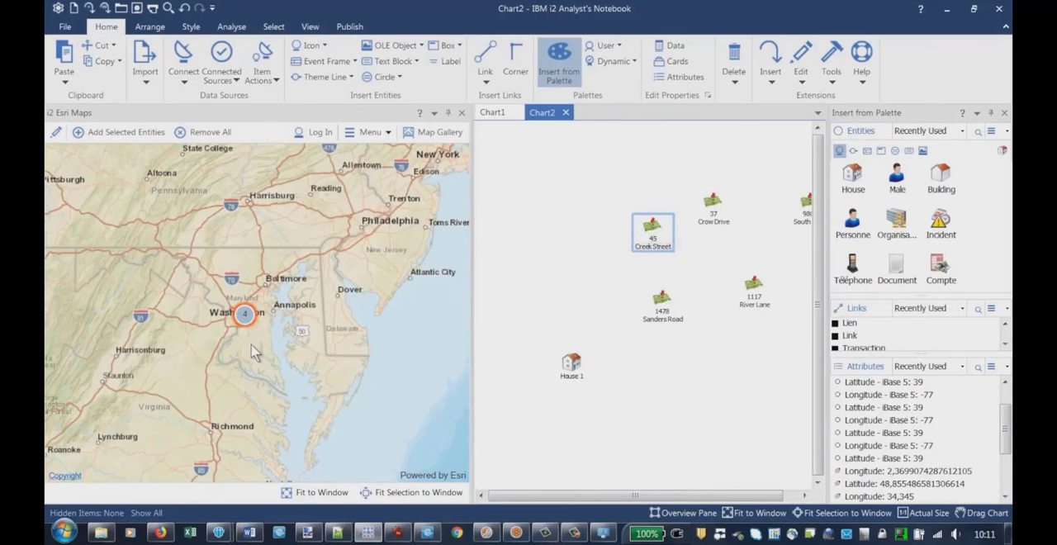
scroll(252, 348, "up", 3)
scroll(241, 310, "down", 2)
scroll(210, 250, "up", 1)
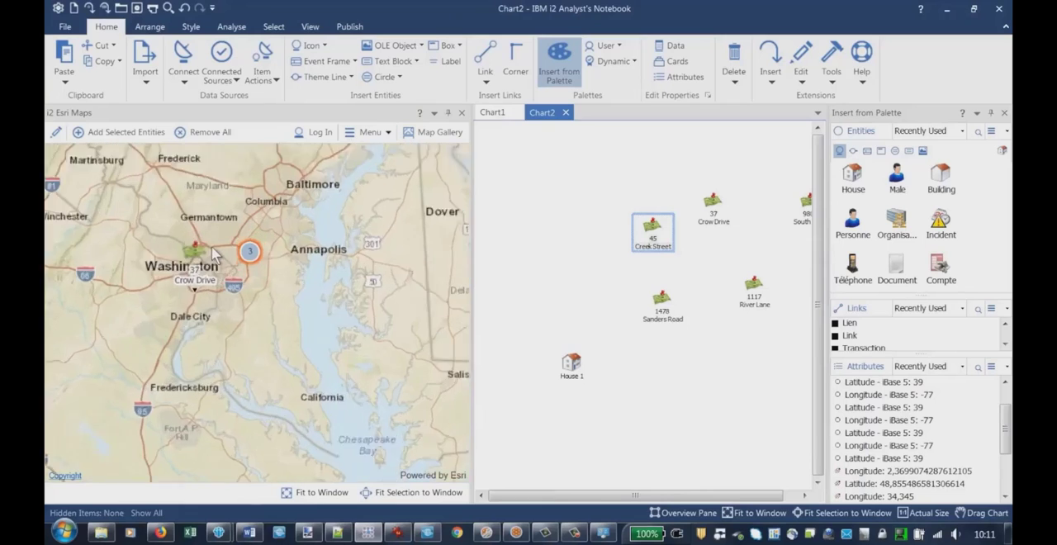
scroll(292, 265, "up", 2)
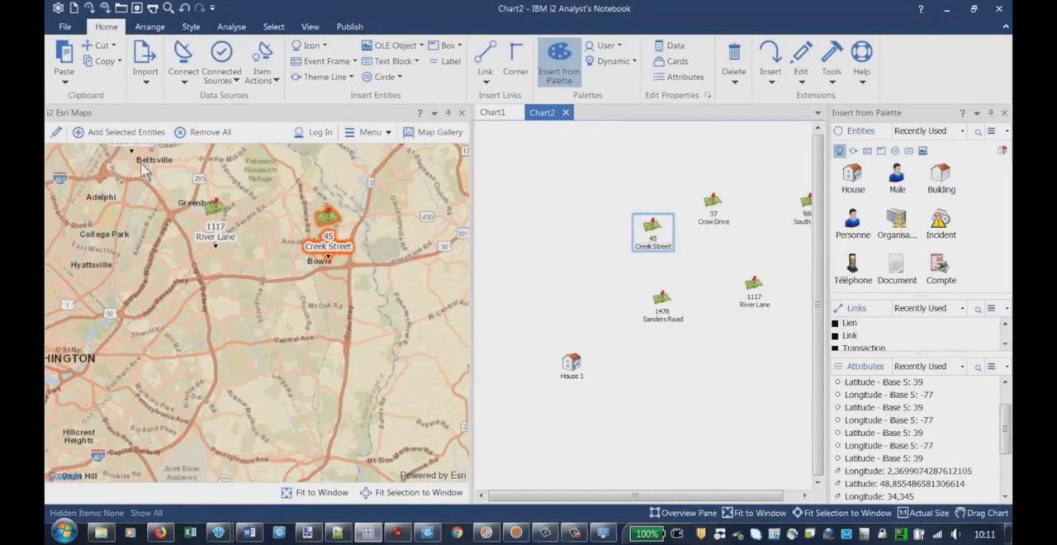
Draw a large circle on the map enclosing the River Lane and Creek Street markers
left_click(56, 135)
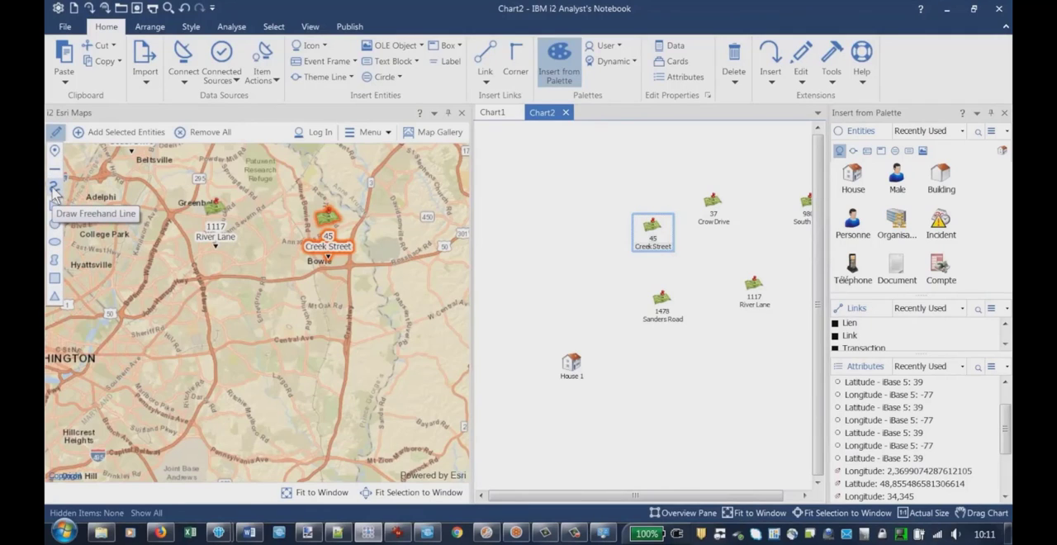
left_click(55, 234)
left_click_drag(286, 231, 362, 293)
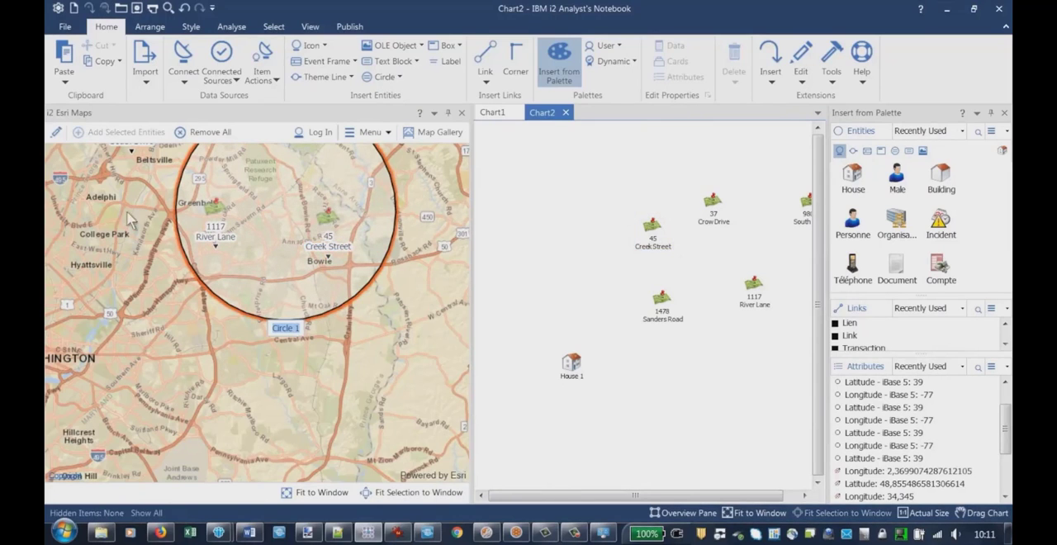
Draw a second, smaller circle on the map centred on Washington
left_click(56, 133)
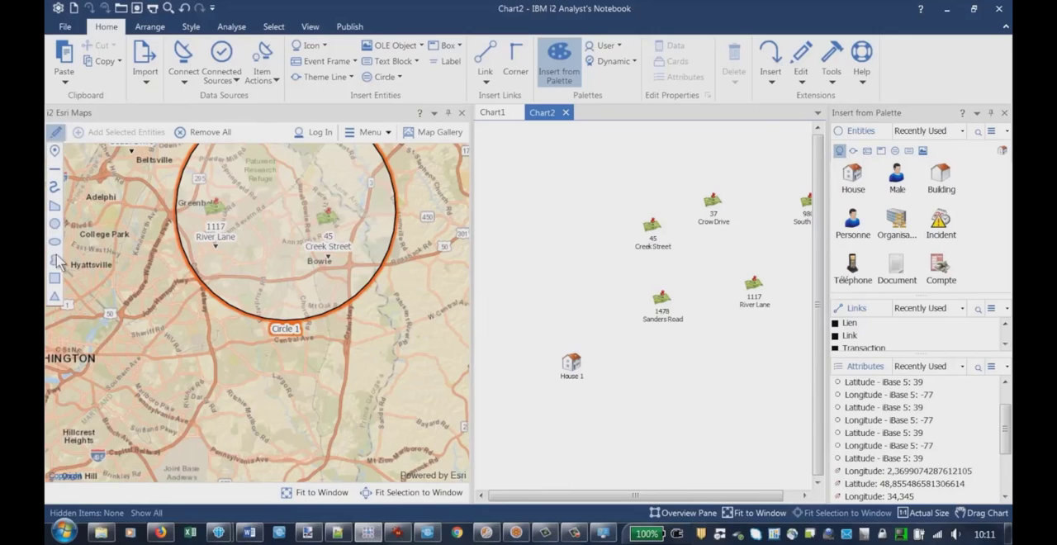
left_click(55, 226)
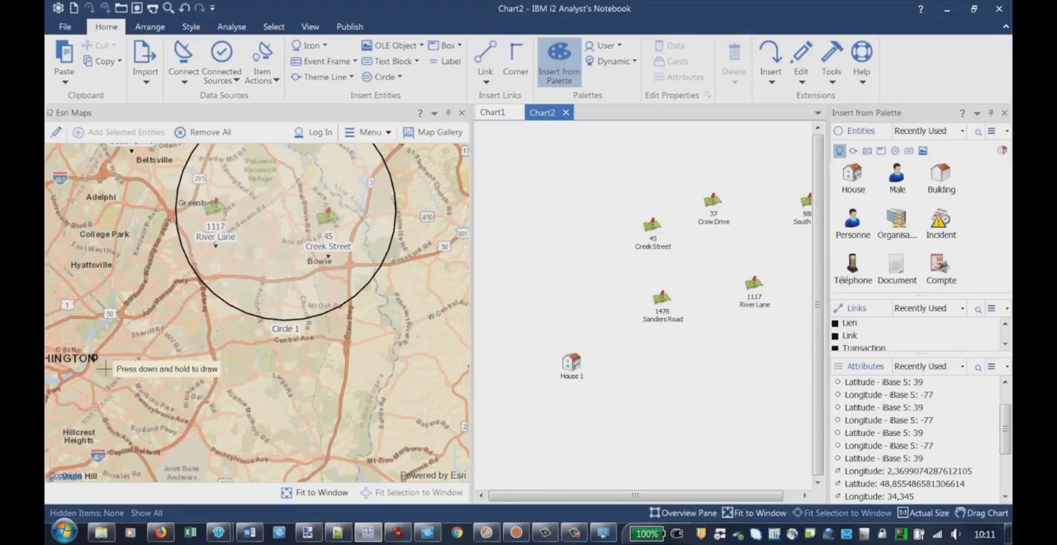
left_click_drag(93, 356, 120, 377)
Draw a curved freehand line on the map linking the small Washington circle to the lower edge of the large circle
left_click(55, 132)
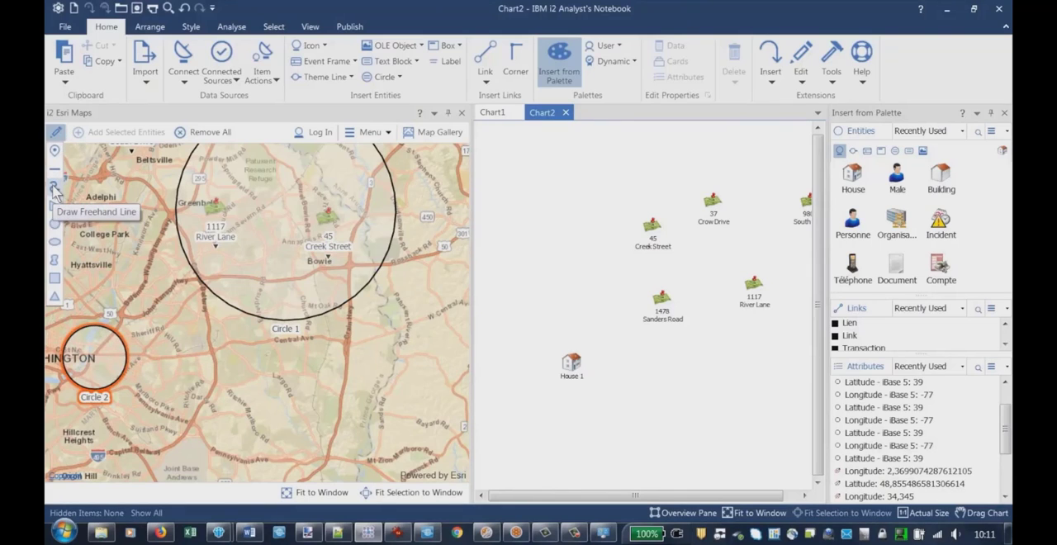
left_click(55, 189)
mouse_move(130, 356)
left_mouse_down()
mouse_move(314, 383)
mouse_move(296, 316)
left_mouse_up()
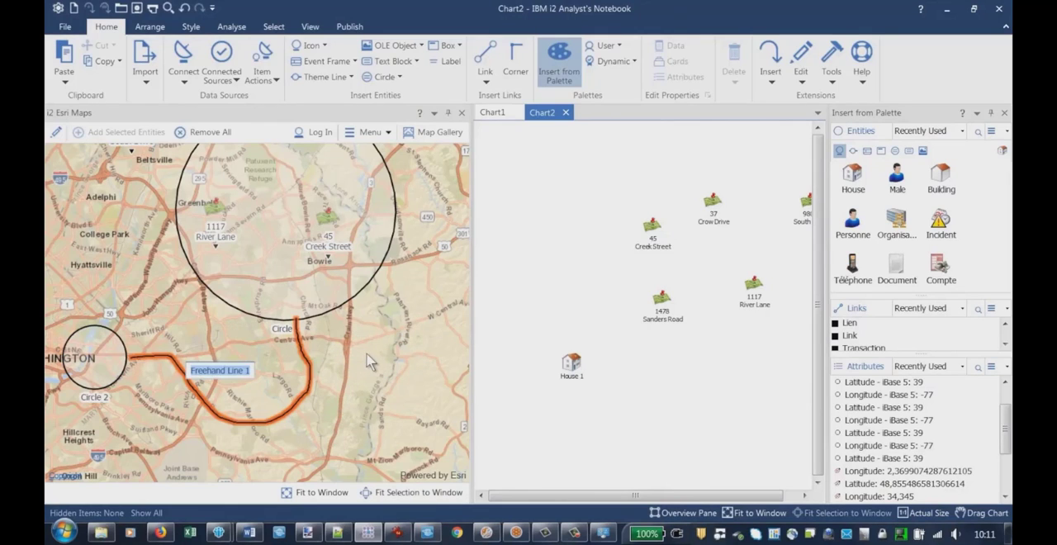
left_click(369, 361)
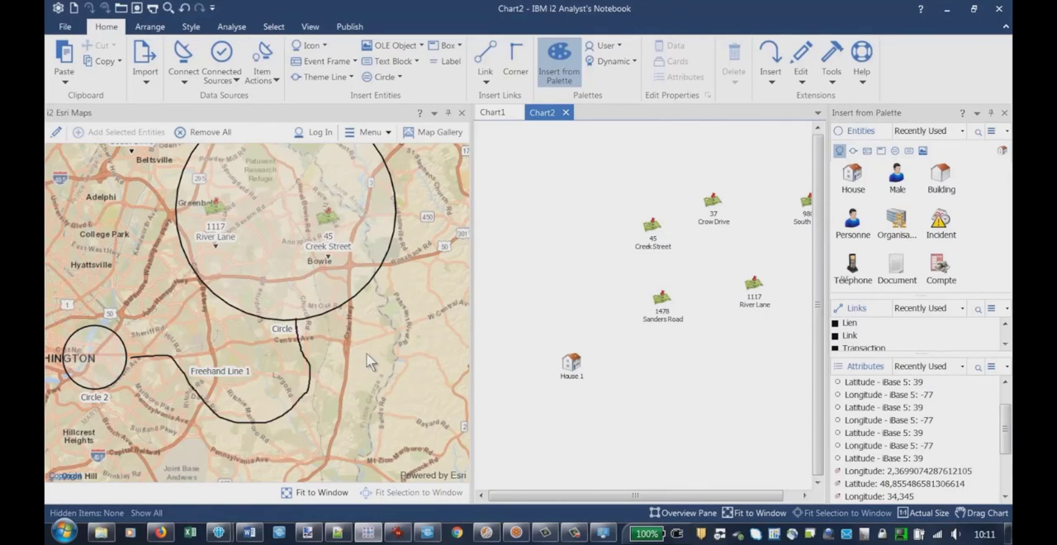
Delete the freehand line between the two circles from the map
left_click(309, 384)
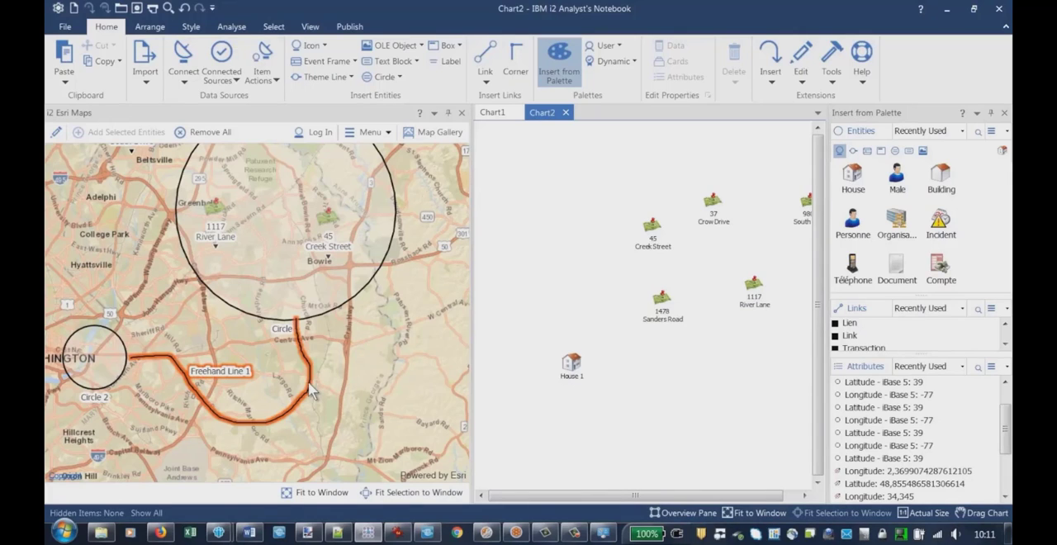
key("Delete")
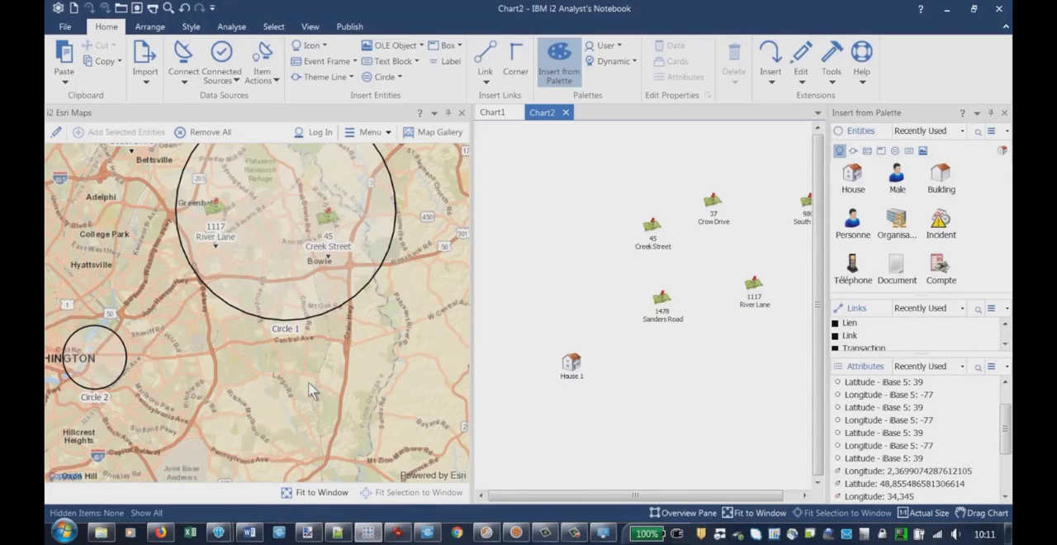
Select the large circle around the River Lane and Creek Street markers on the map
left_click(259, 322)
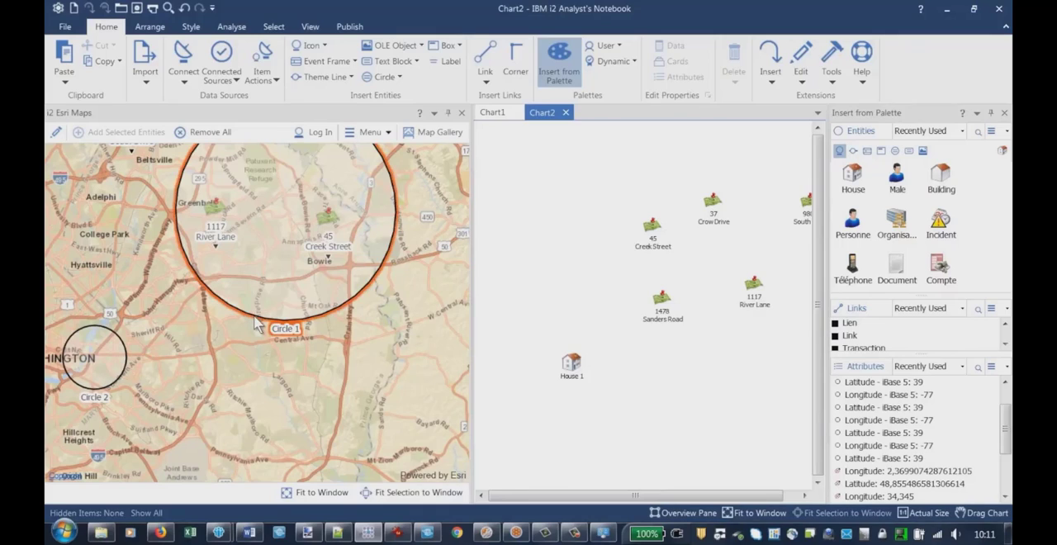